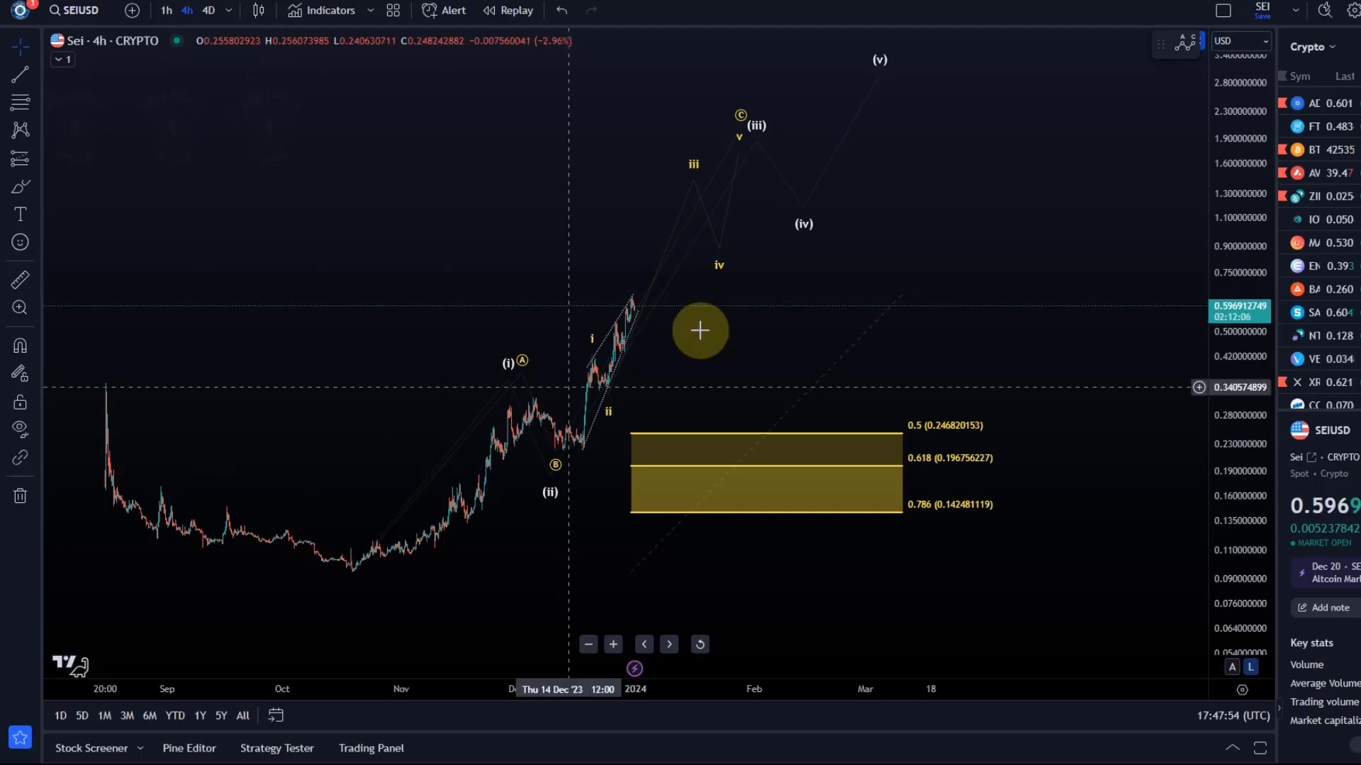
- Pan and zoom around the chart to review the projection and the white wave count
scroll(760, 325, "up", 3)
left_click_drag(336, 248, 488, 266)
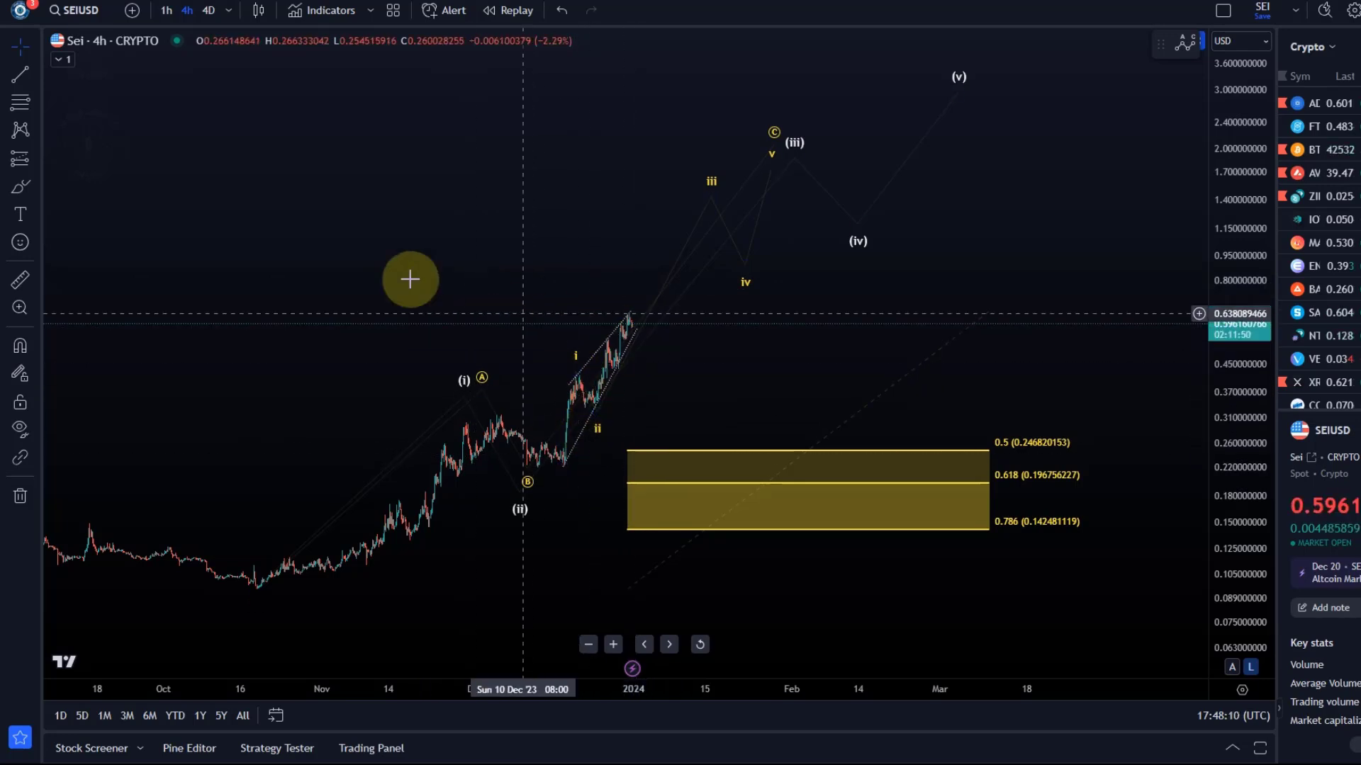
scroll(267, 310, "down", 2)
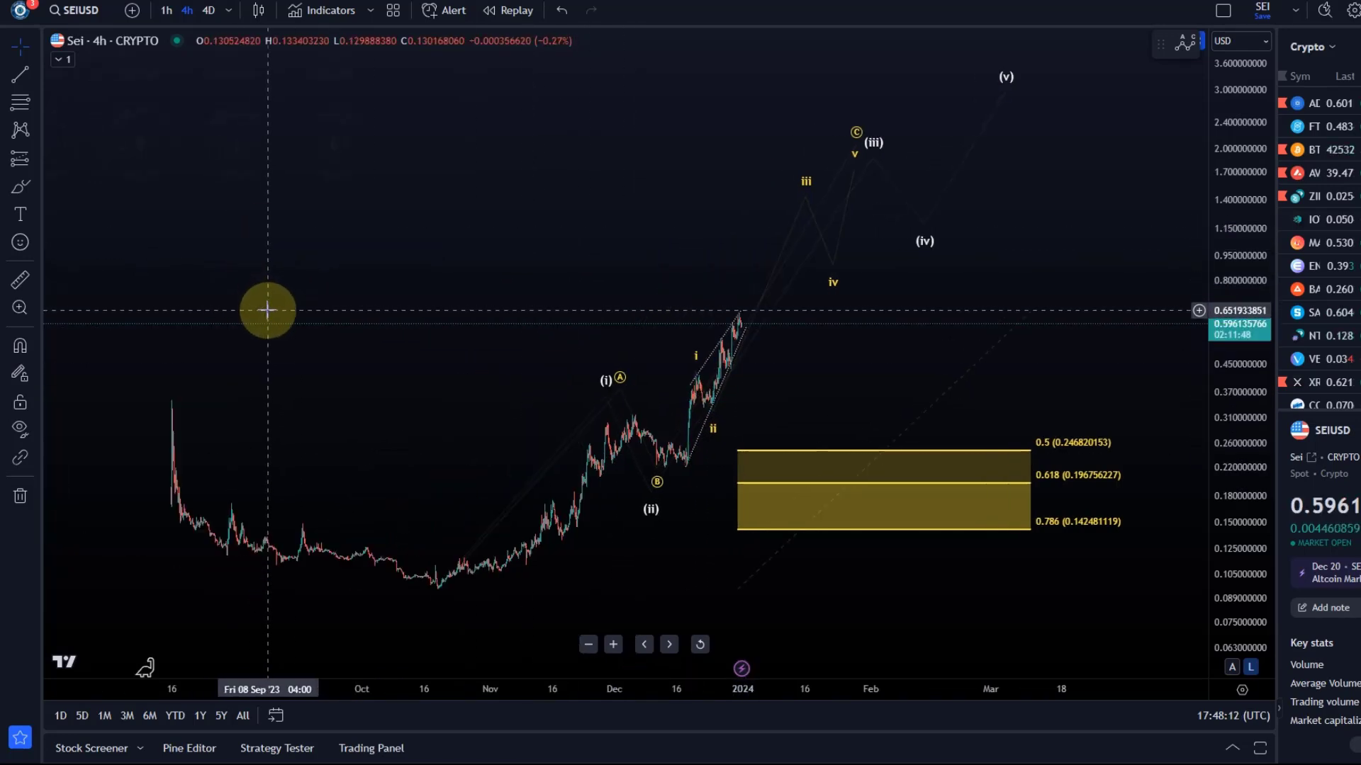
scroll(458, 379, "up", 1)
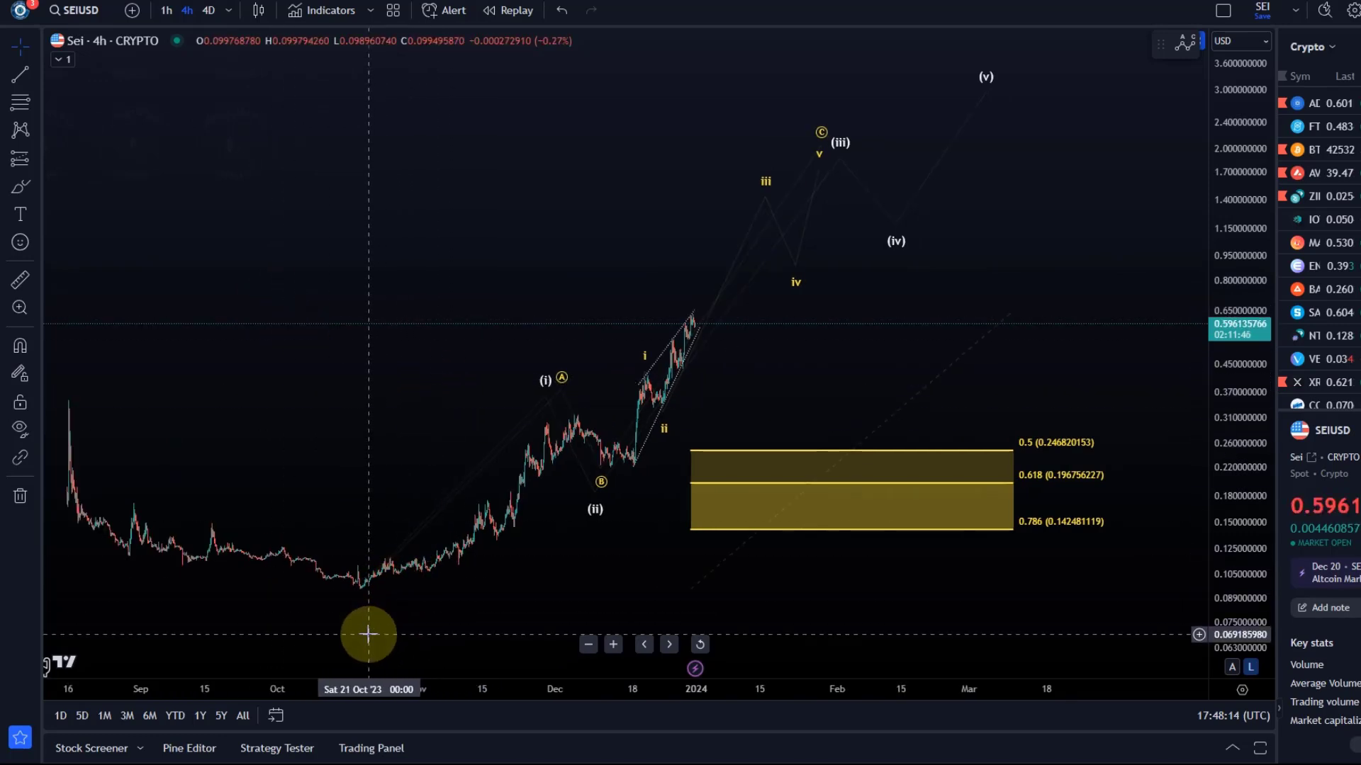
scroll(255, 373, "down", 1)
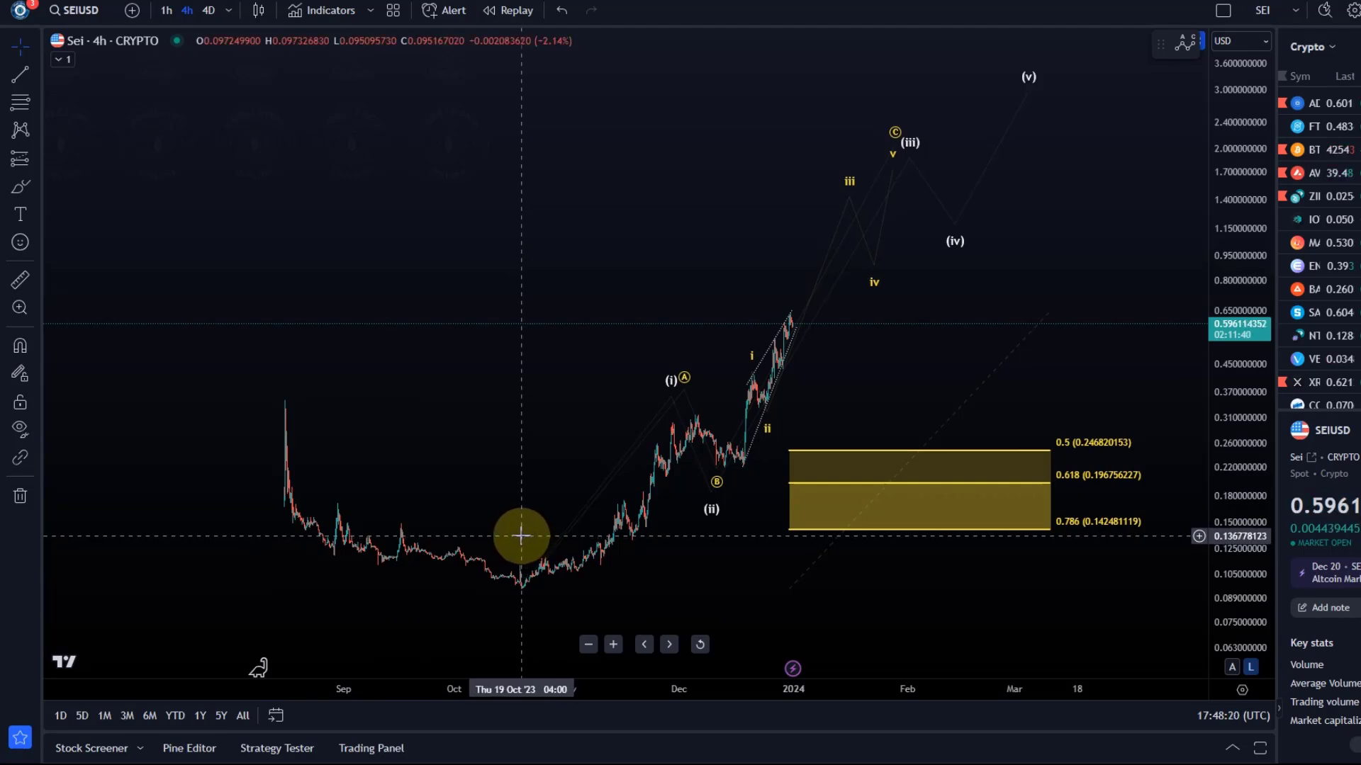
scroll(482, 500, "up", 1)
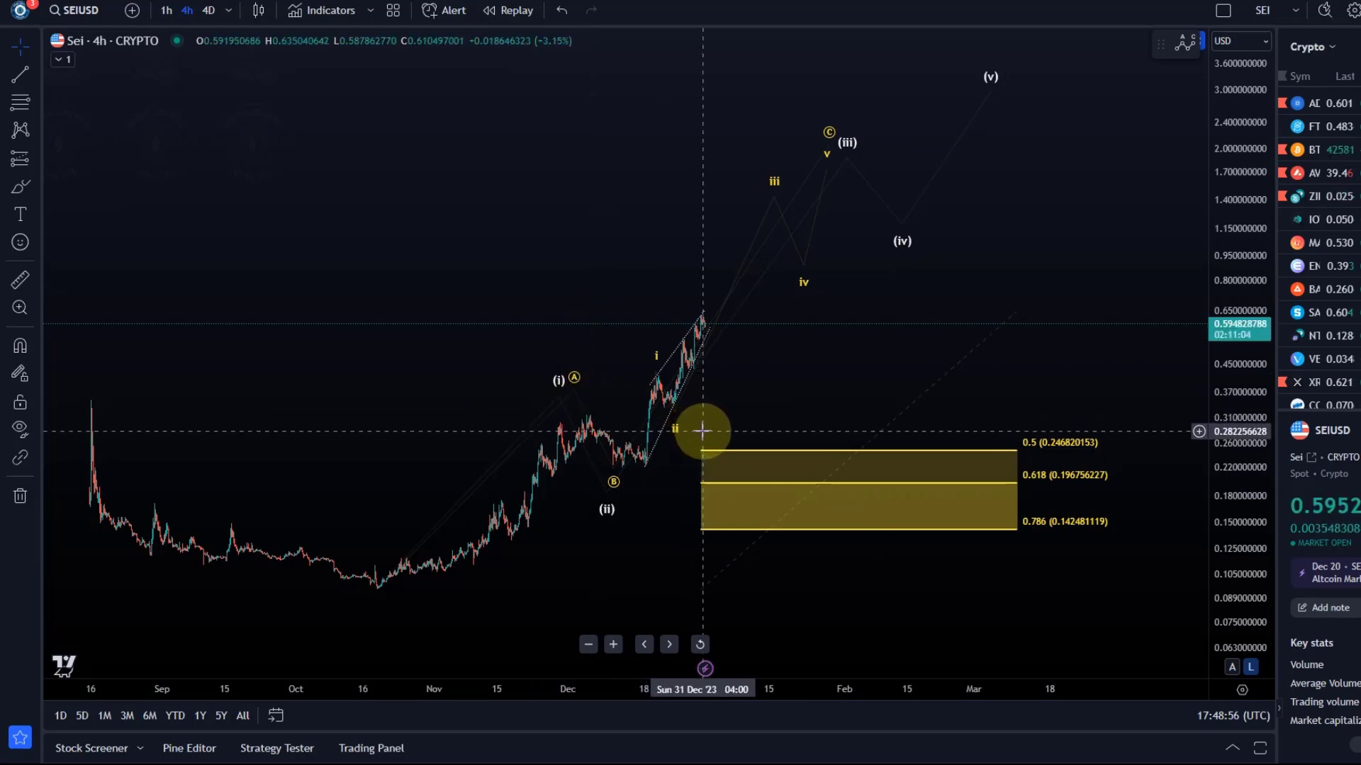
scroll(592, 455, "up", 1)
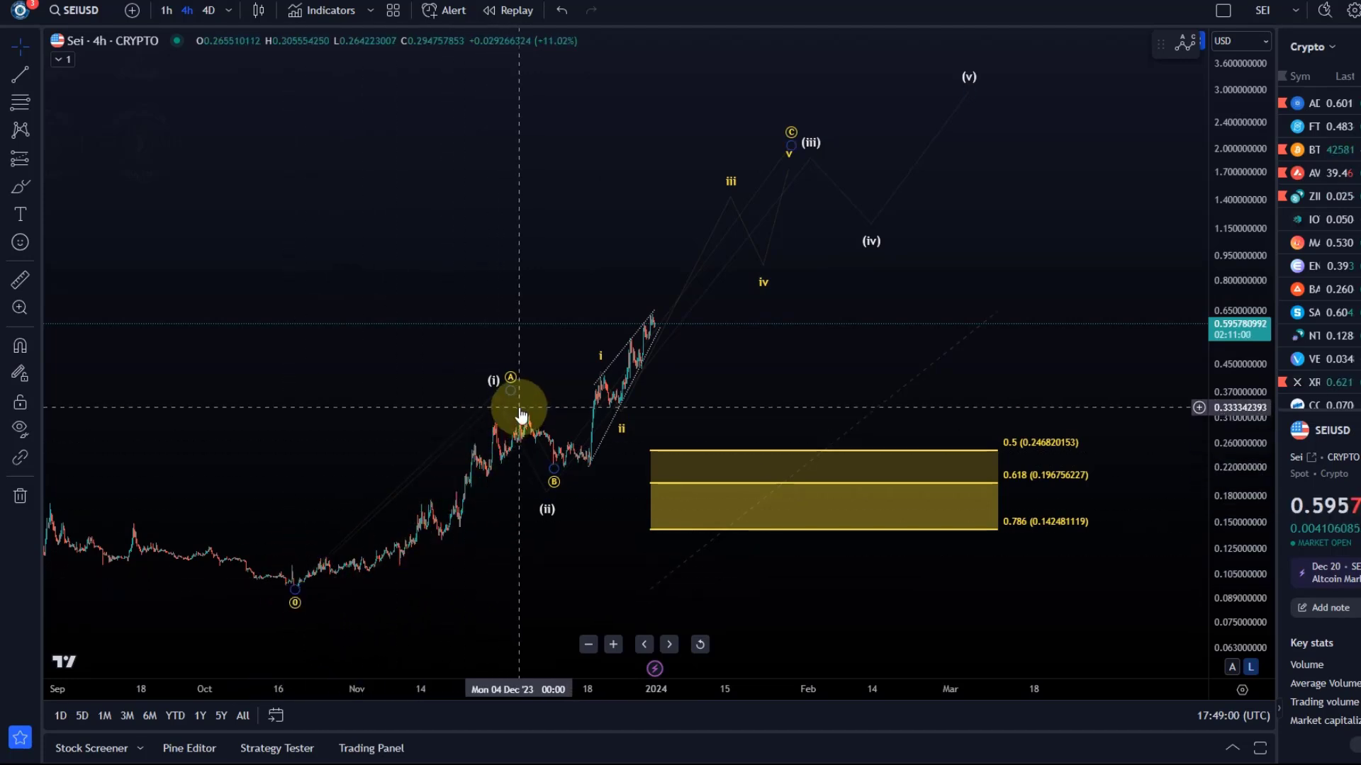
left_click(315, 568)
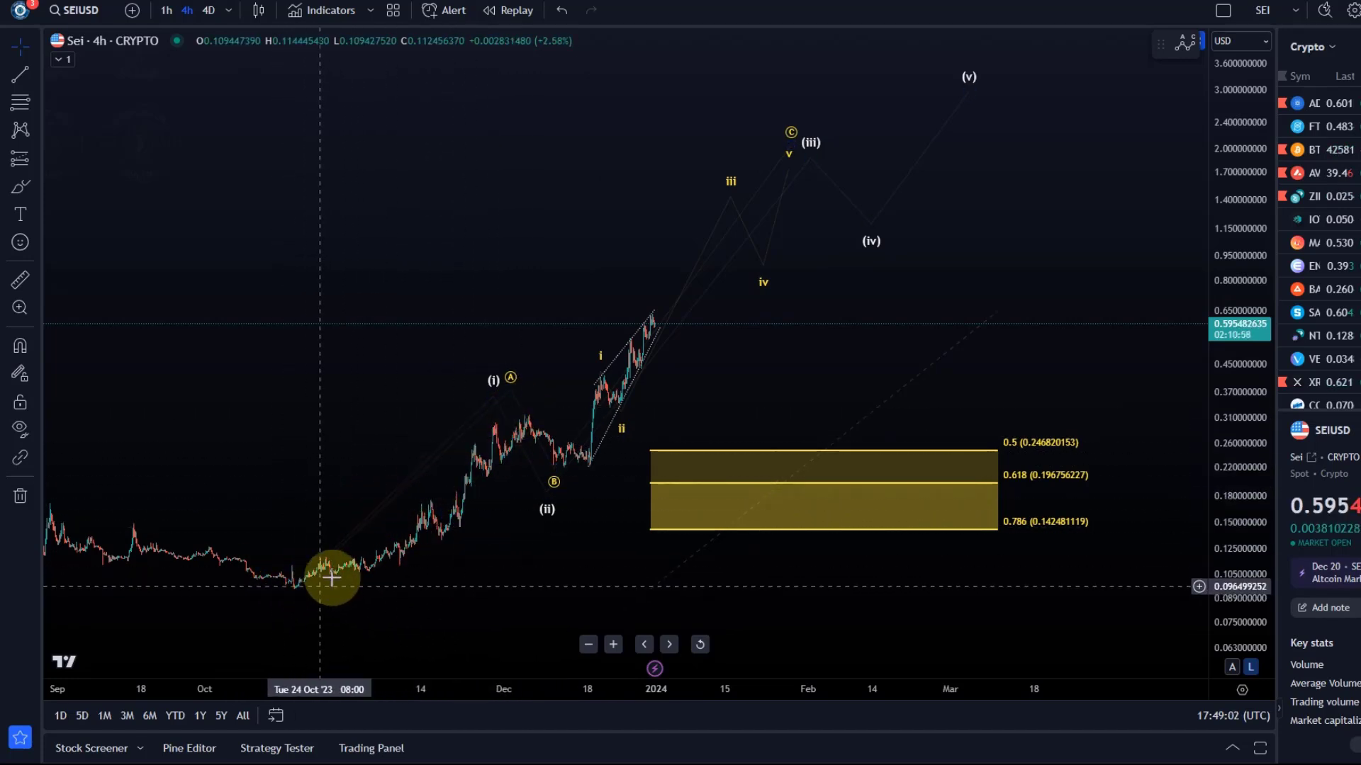
left_click(511, 421)
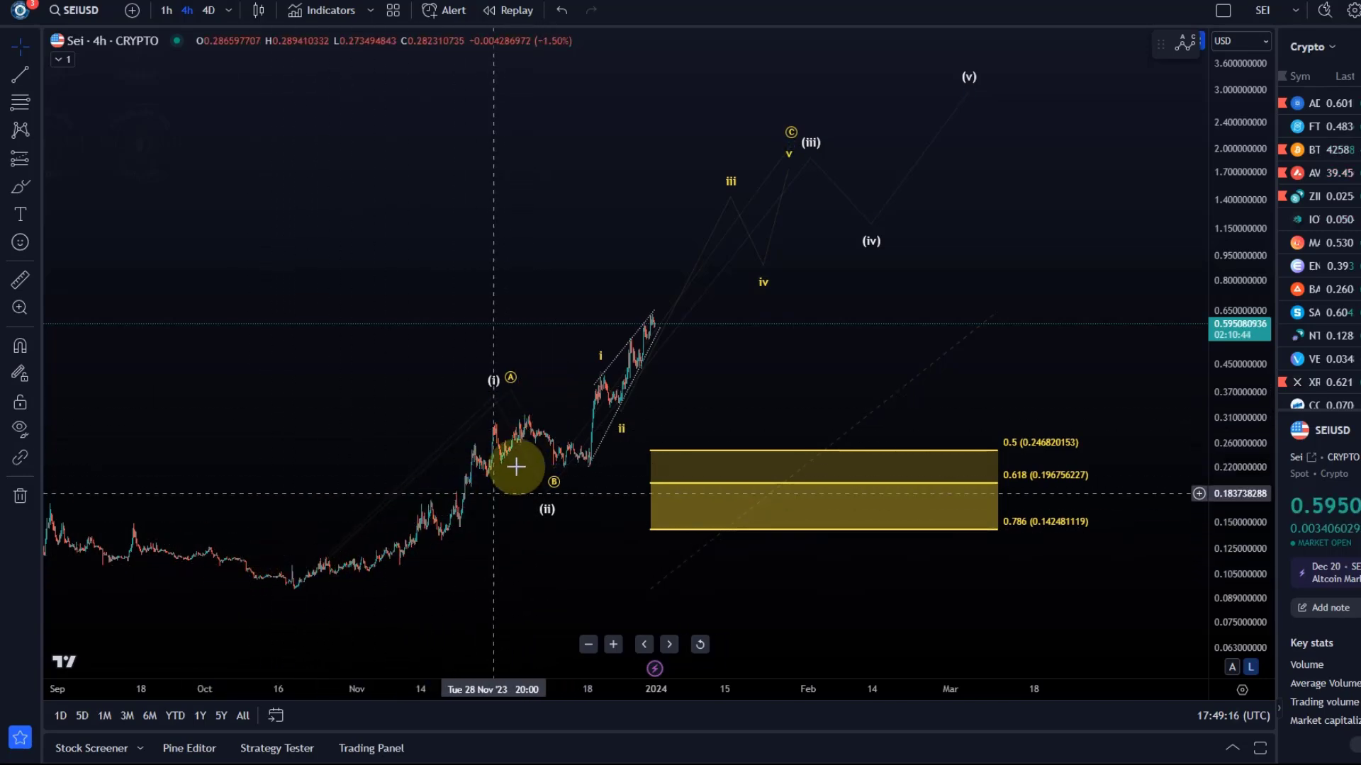
- Move the white count's (i) point onto the swing high and (ii) onto the swing low
scroll(501, 477, "up", 3)
left_click_drag(316, 565, 563, 597)
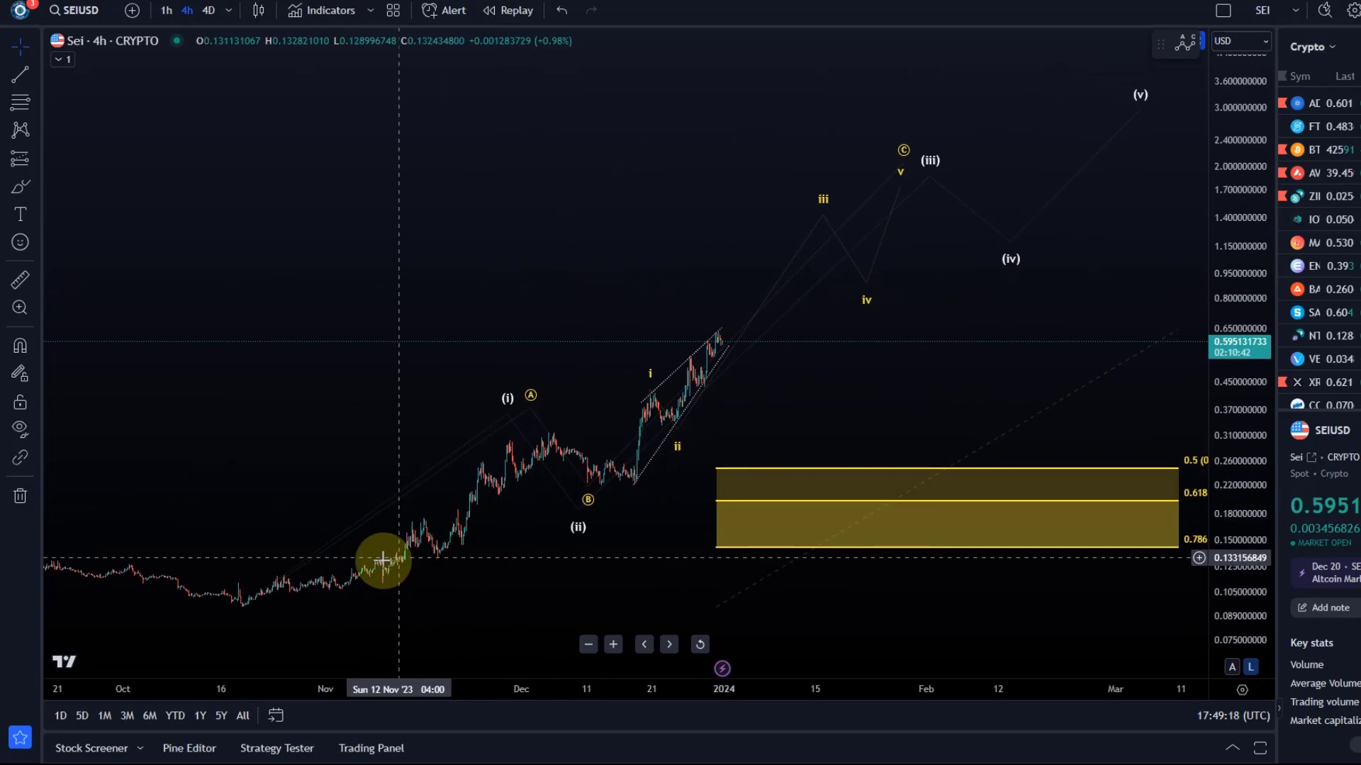
mouse_move(509, 396)
left_mouse_down()
mouse_move(549, 357)
mouse_move(562, 365)
mouse_move(550, 425)
left_mouse_up()
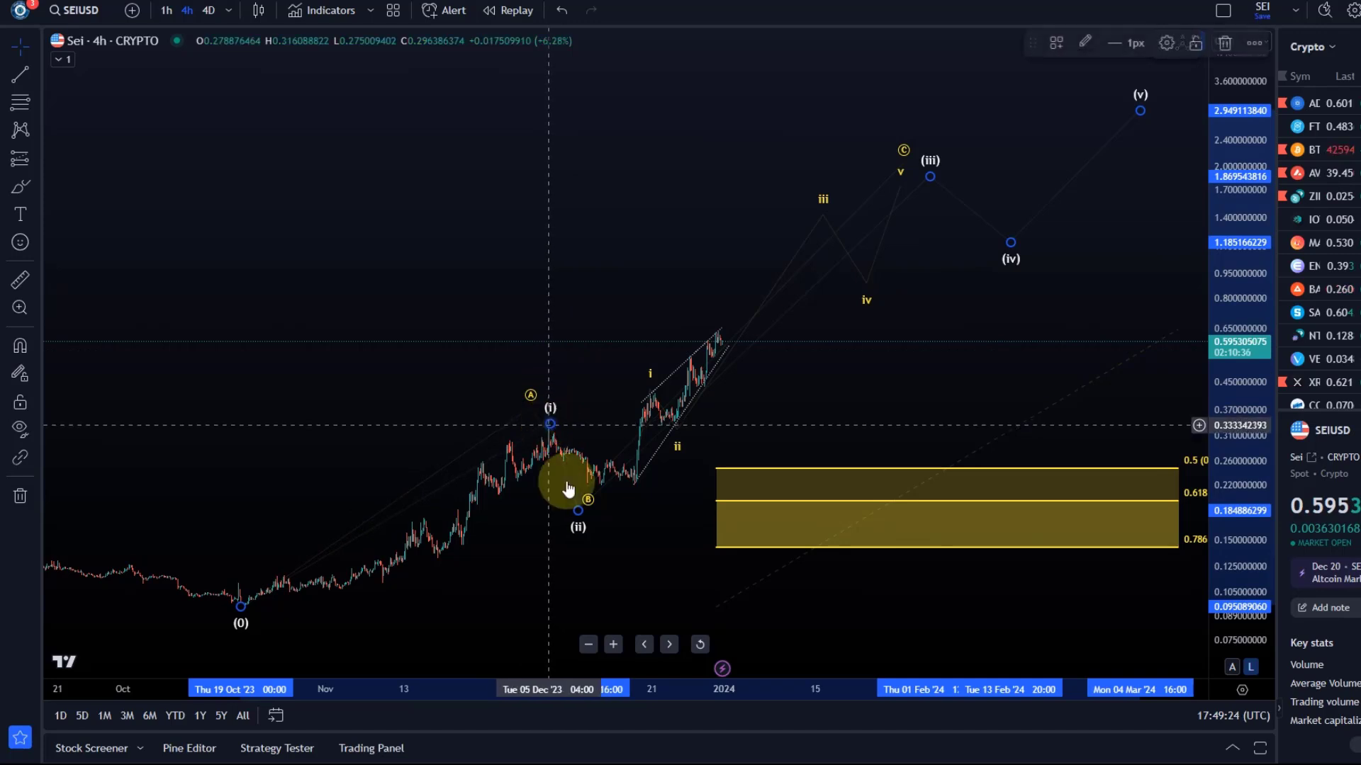
left_click(574, 517)
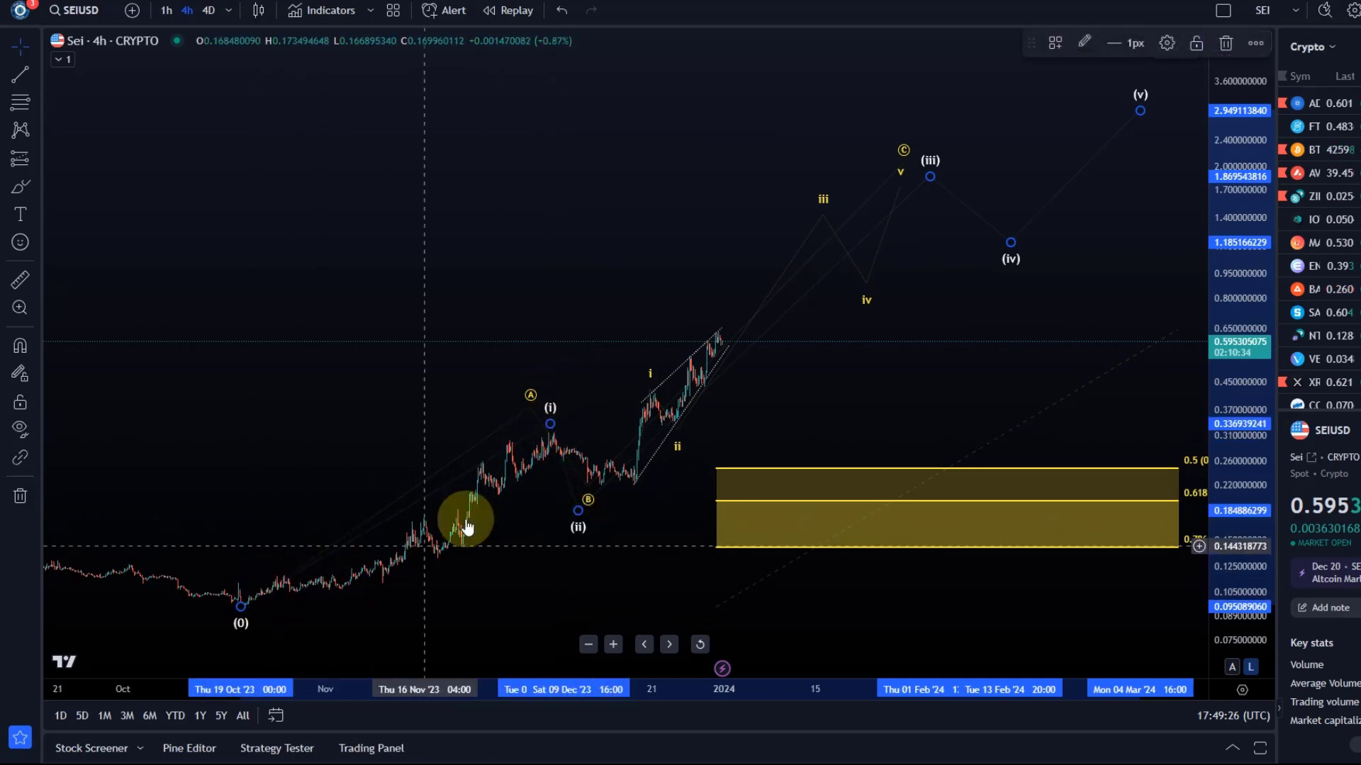
mouse_move(573, 536)
left_mouse_down()
mouse_move(594, 525)
mouse_move(599, 492)
left_mouse_up()
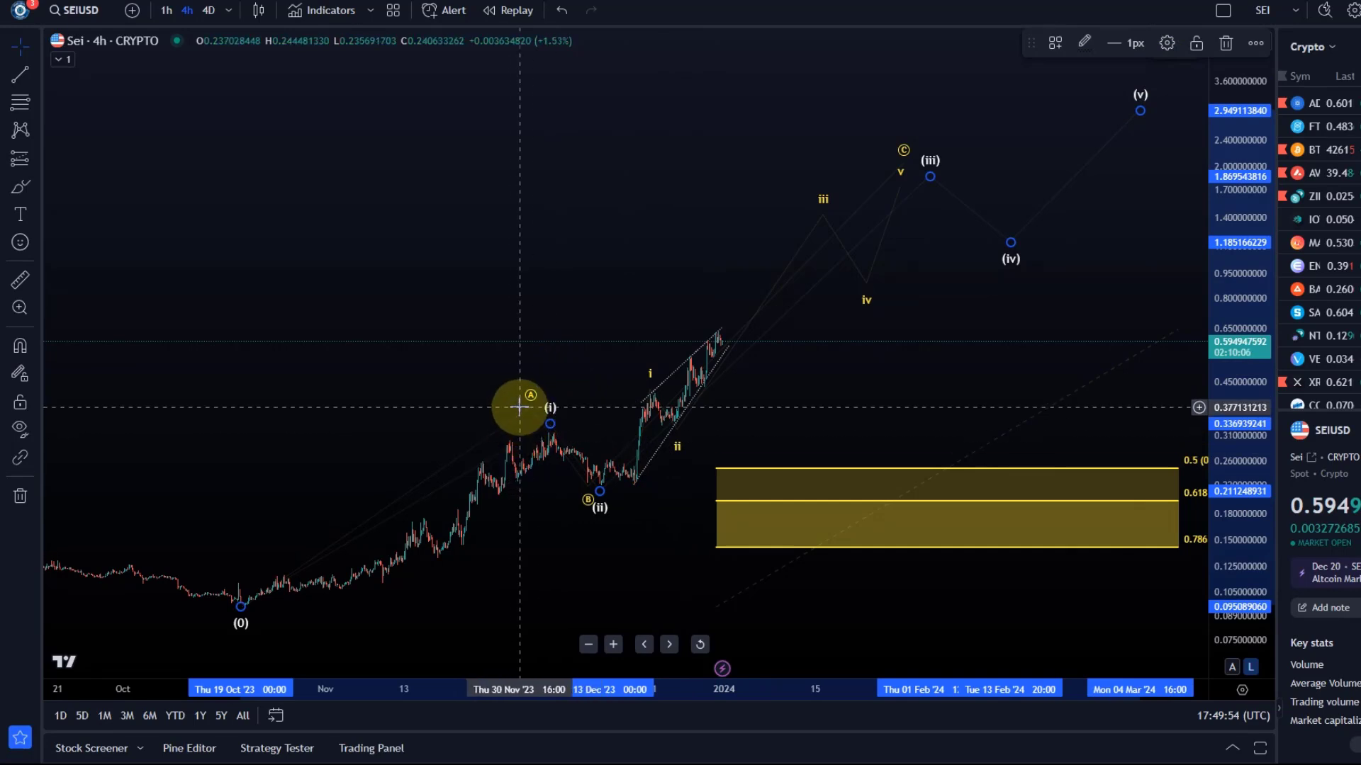
- Lower the yellow count's A point onto the high, then re-centre the chart over the waves
left_click_drag(531, 408, 529, 428)
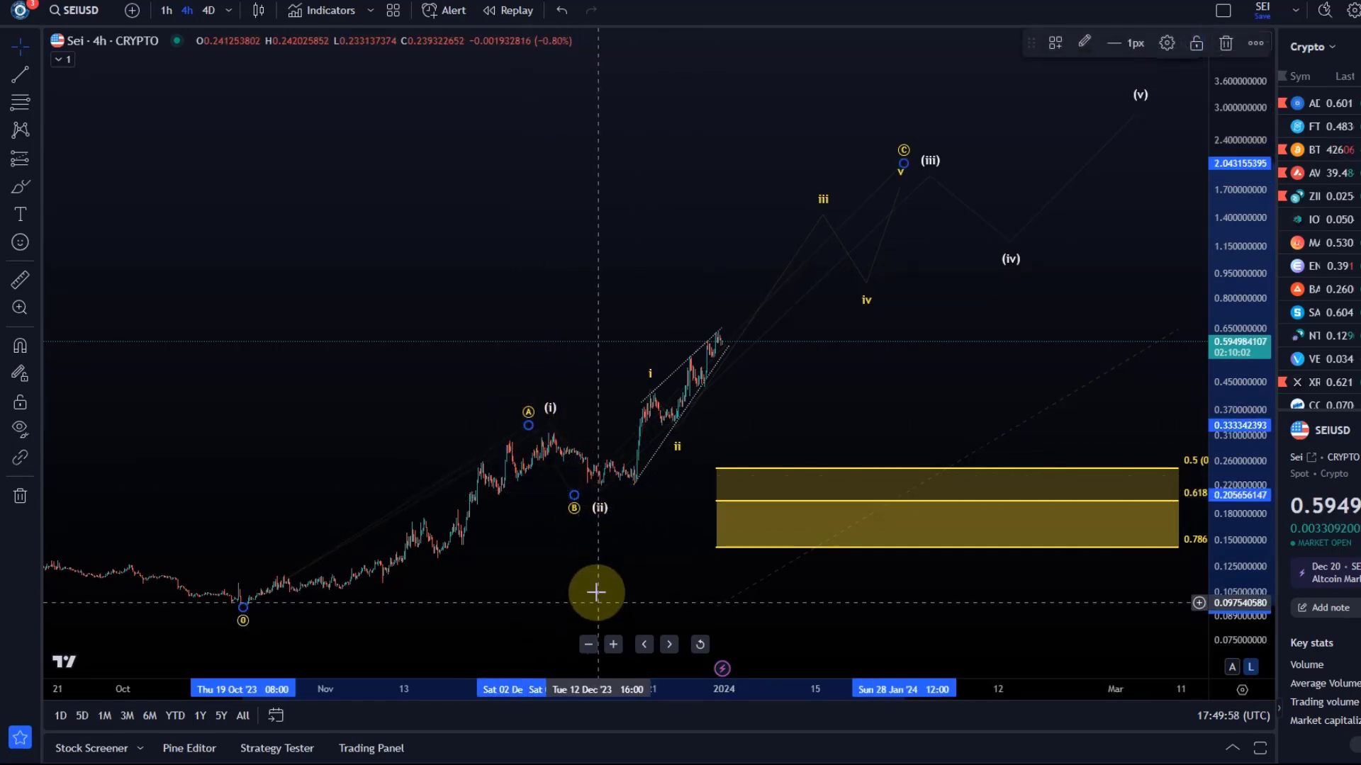
left_click_drag(619, 562, 583, 572)
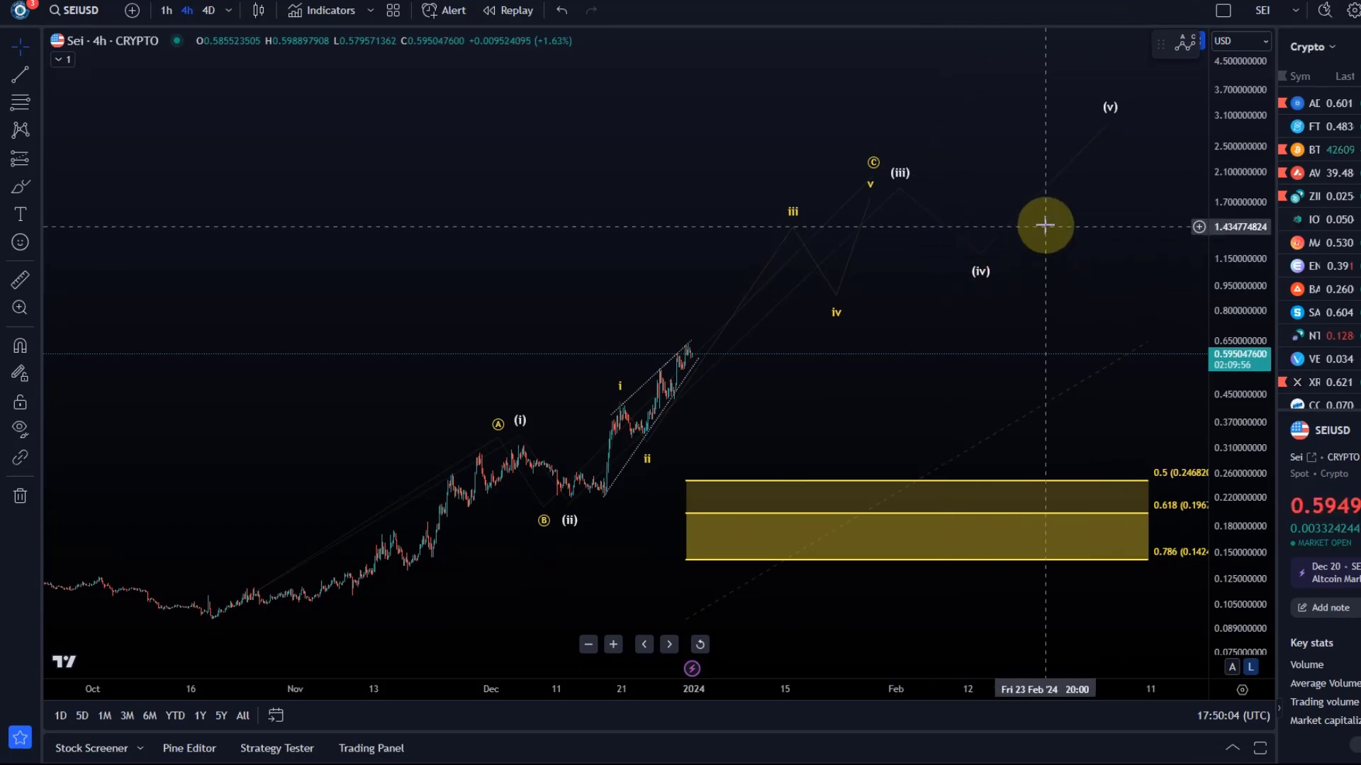
left_click(906, 173)
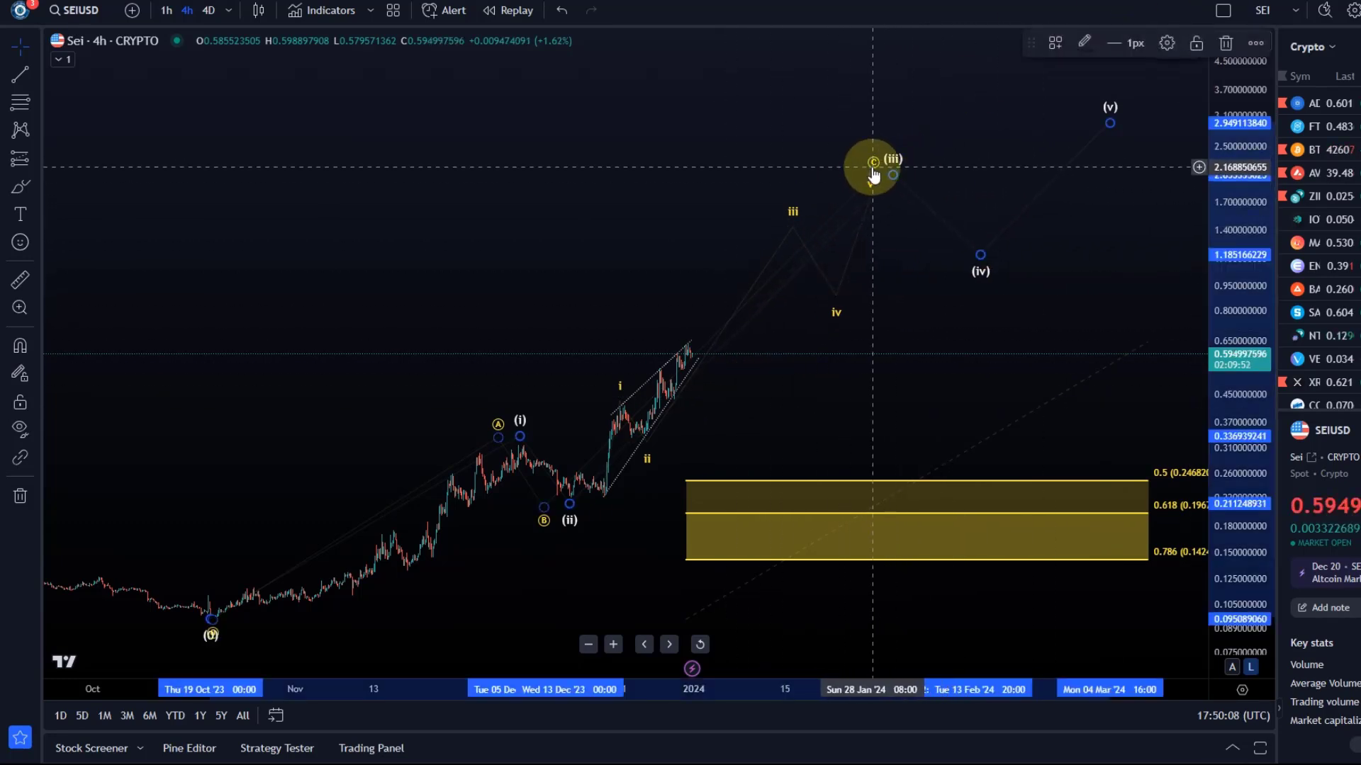
scroll(546, 264, "down", 2)
mouse_move(494, 461)
left_mouse_down()
mouse_move(403, 420)
mouse_move(328, 413)
left_mouse_up()
- Draw a Trend-Based Fib Extension from the 0.094 low to the 0.316 high, third point beside the yellow zone
left_click(37, 109)
left_click(85, 126)
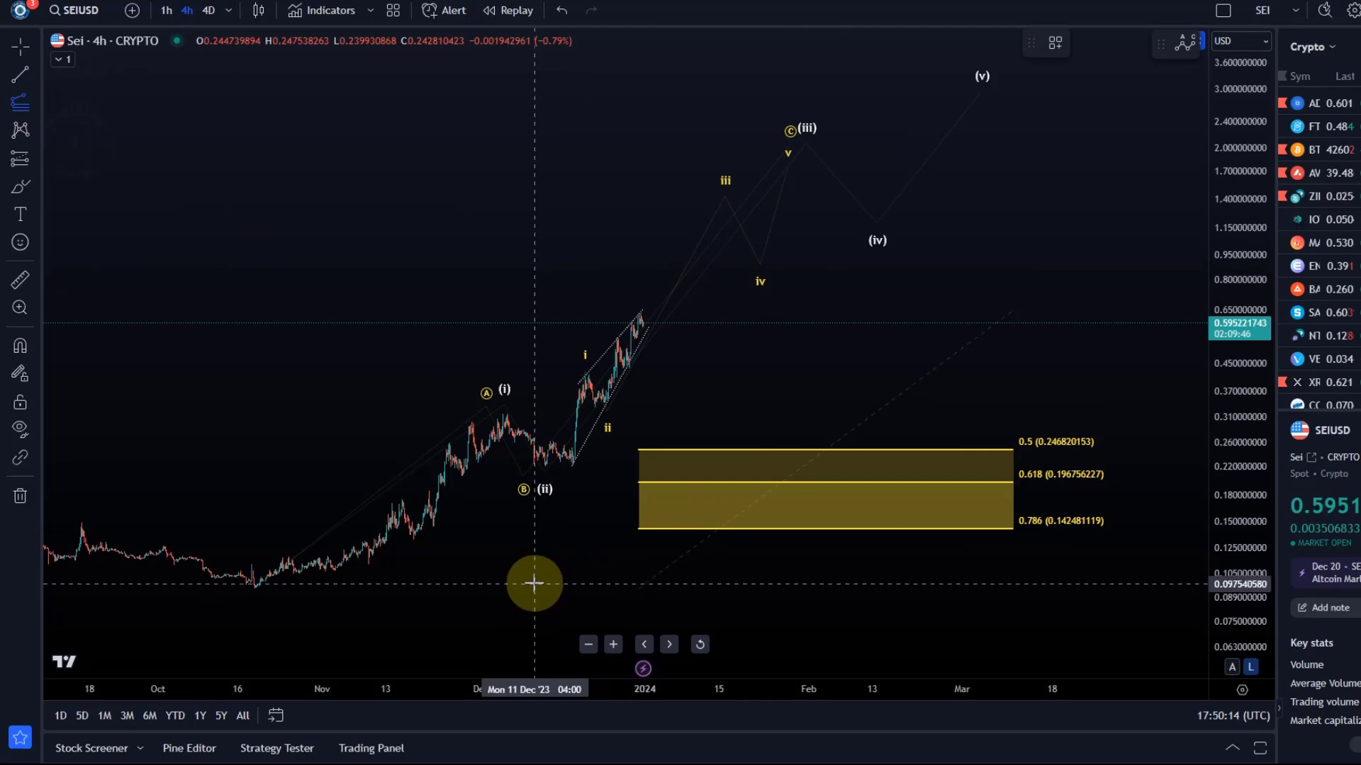
left_click_drag(540, 588, 552, 422)
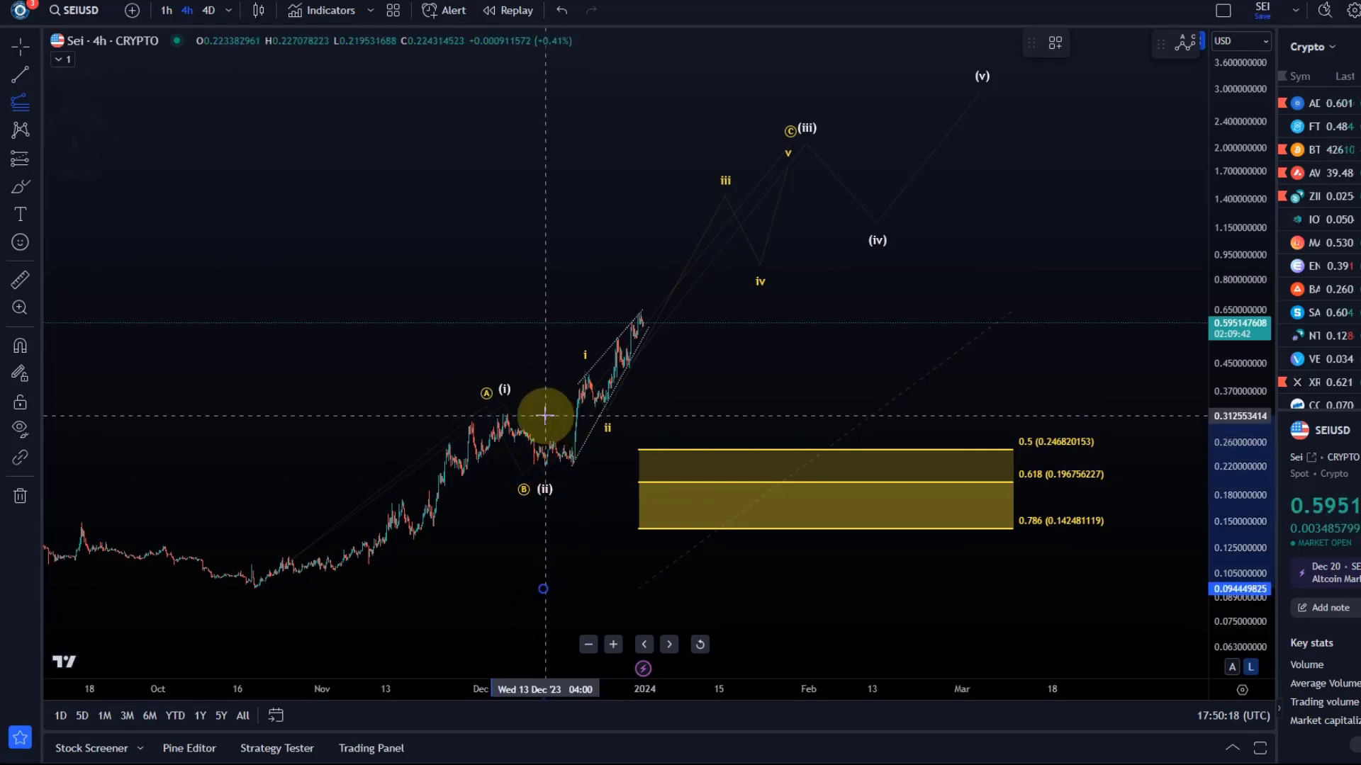
left_click_drag(543, 413, 543, 414)
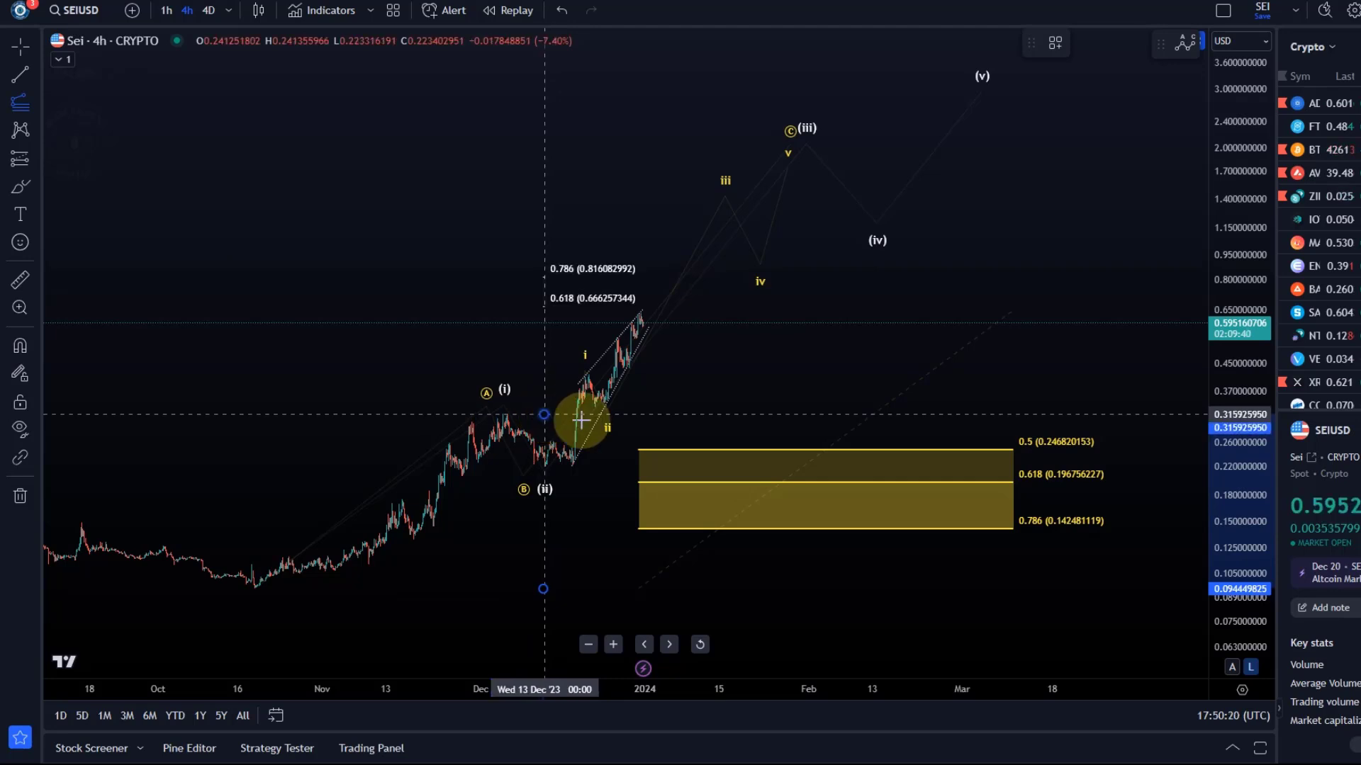
left_click(1011, 464)
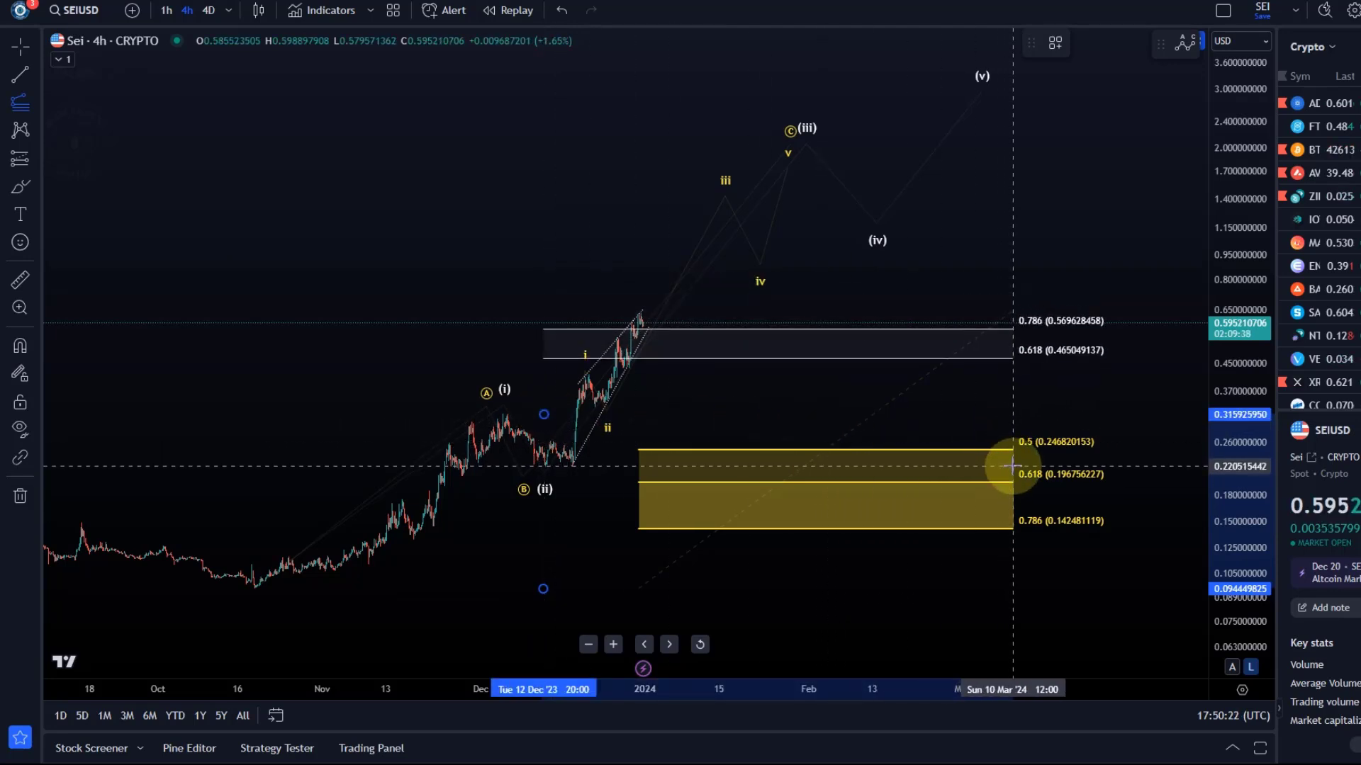
- Apply the 'Wave C targets yellow' drawing template to the new extension
left_click(1054, 42)
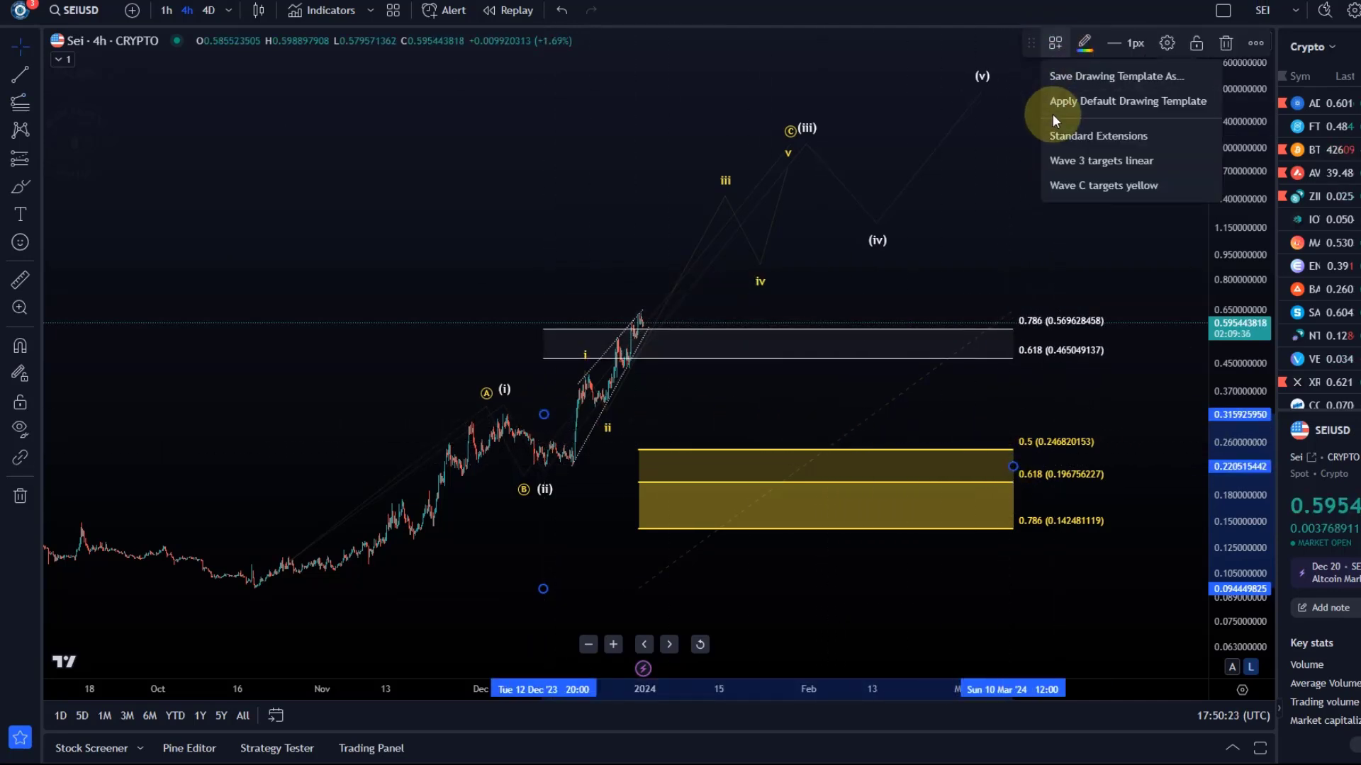
left_click(1070, 73)
left_click(909, 306)
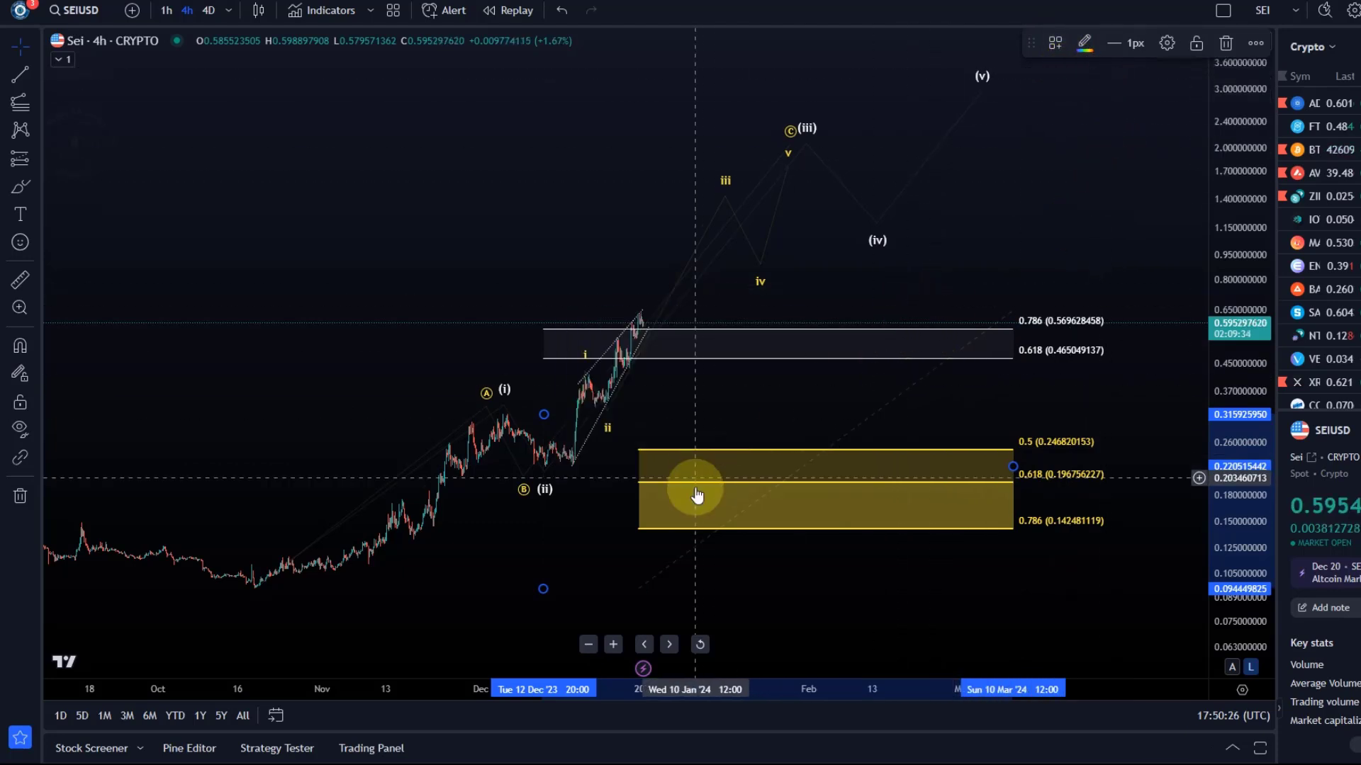
left_click(1053, 45)
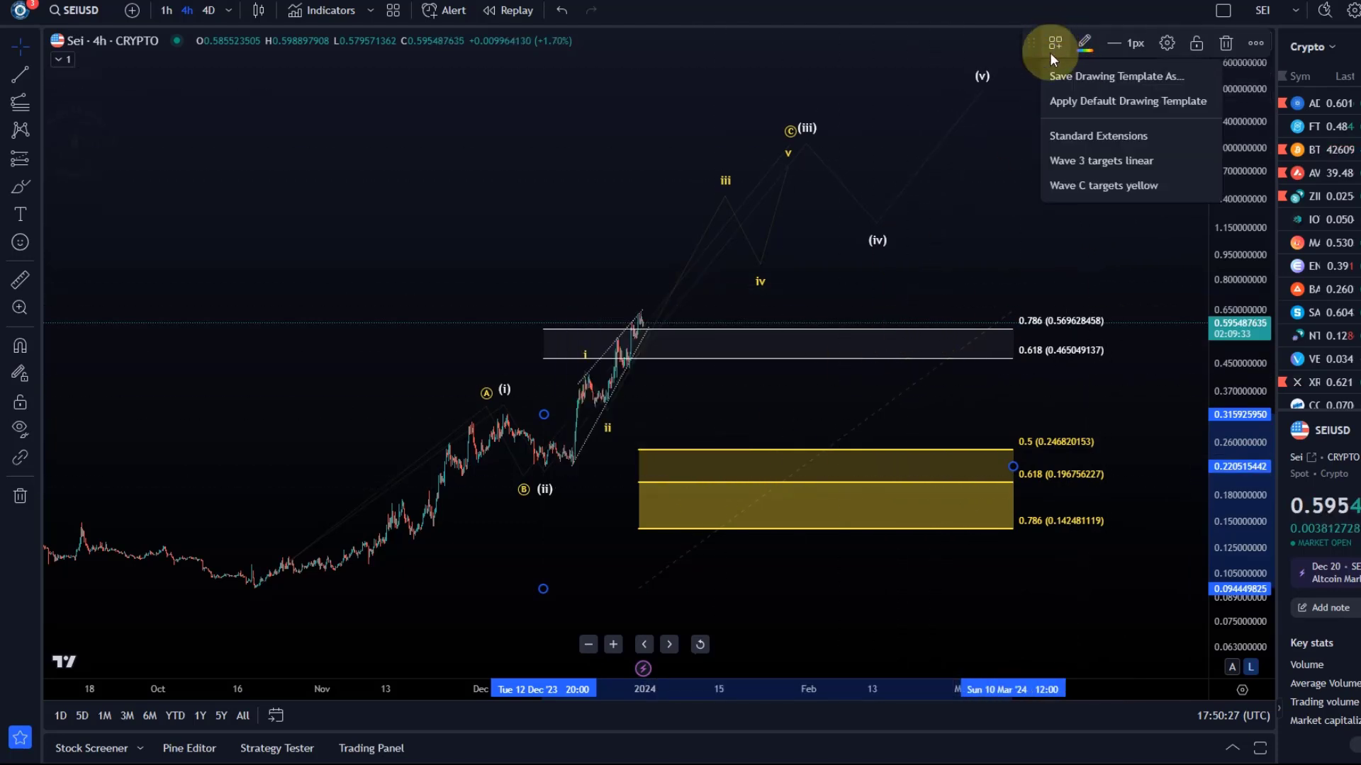
left_click(1098, 183)
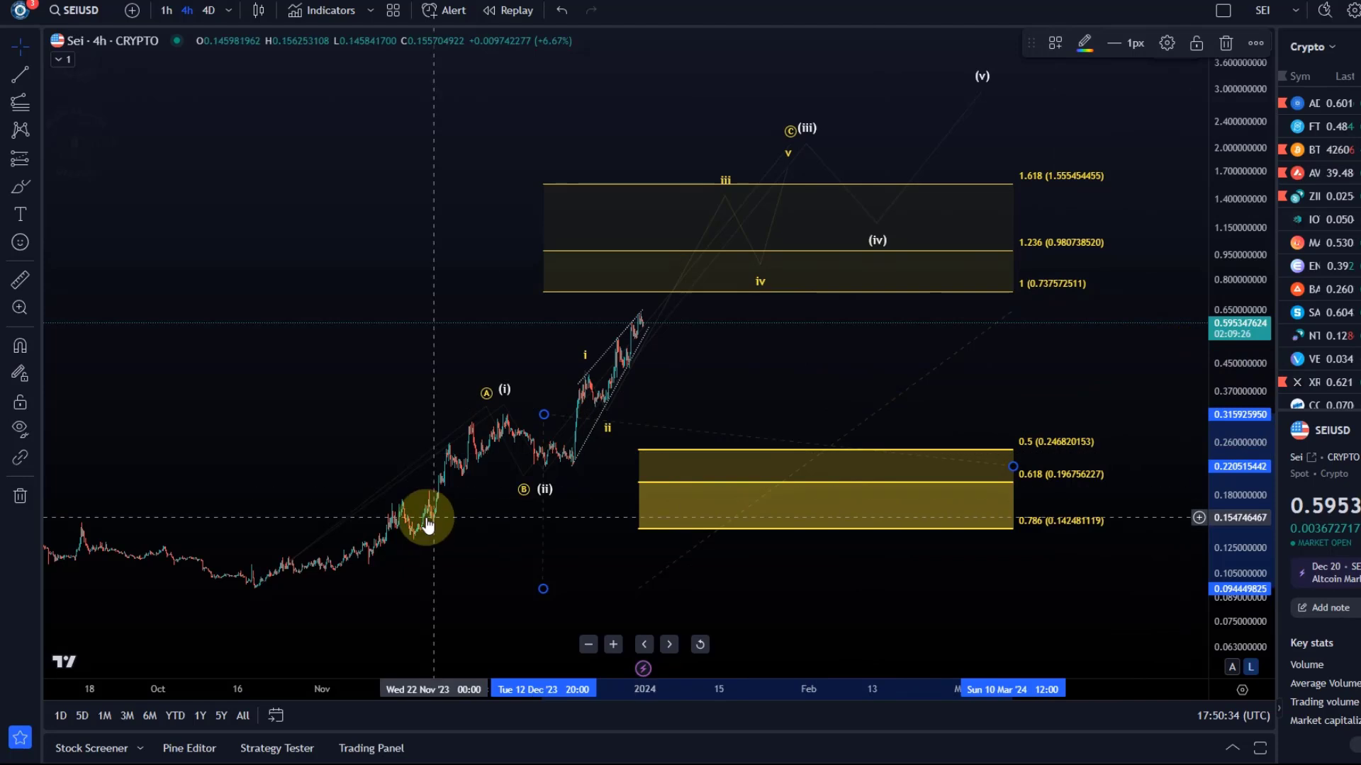
- Hide the 0.382, 0.618, 2 and 2.618 extension levels, keeping only 1, 1.236 and 1.618
left_click(1047, 50)
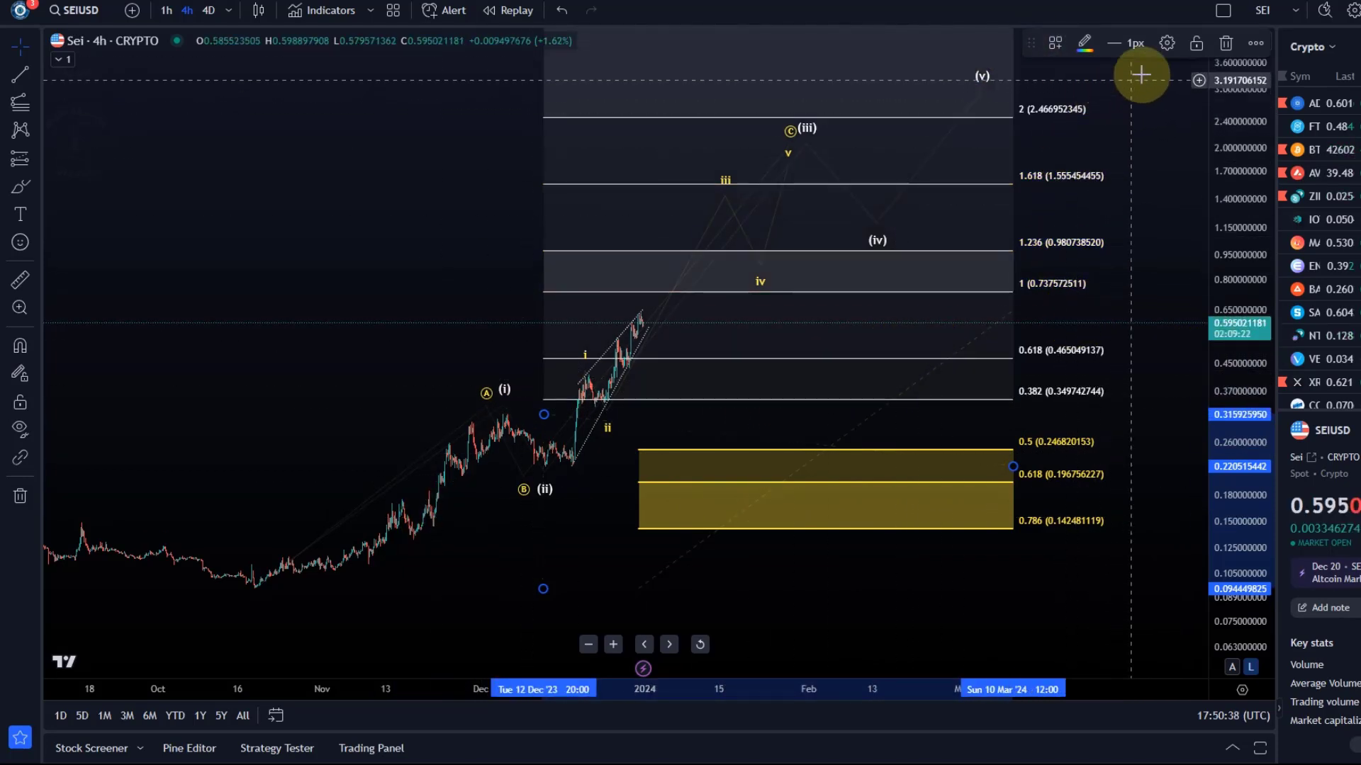
left_click(1166, 43)
left_click(591, 341)
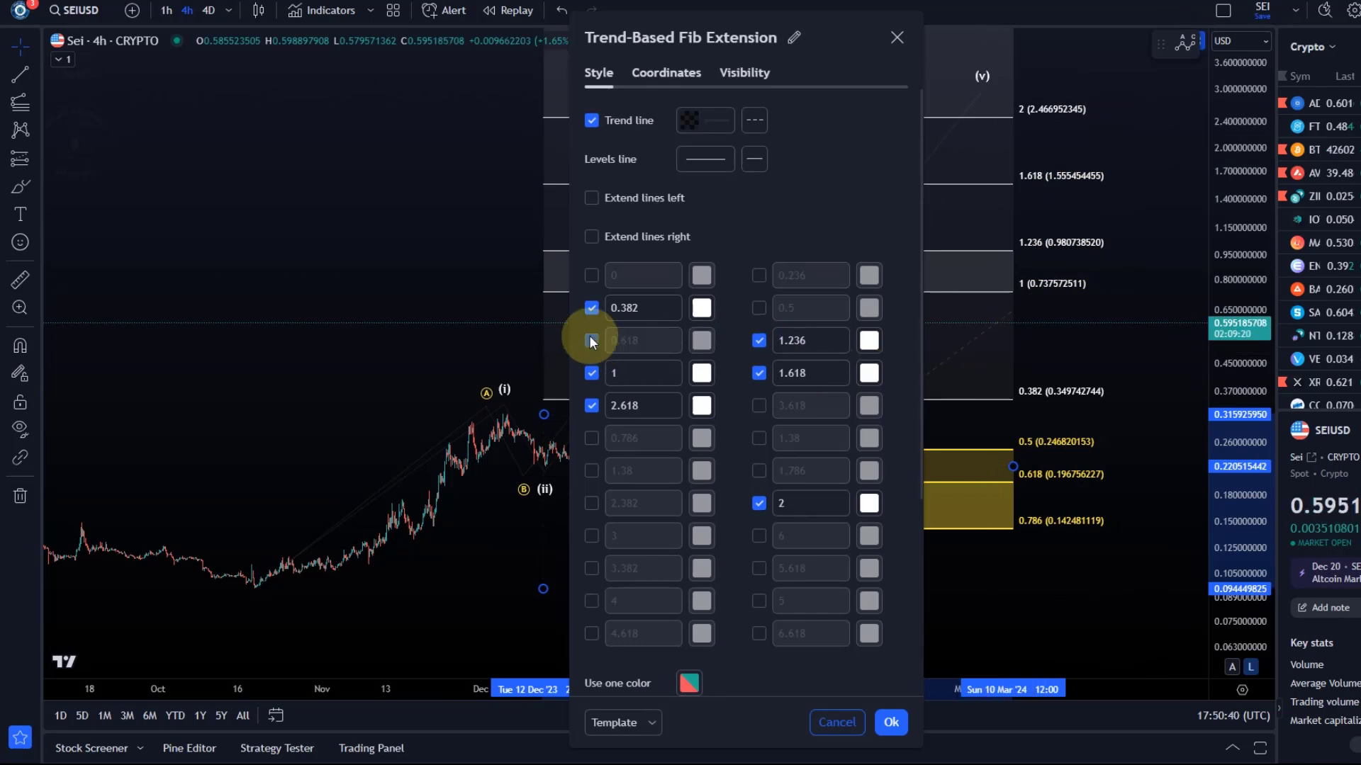
left_click(591, 307)
left_click(591, 405)
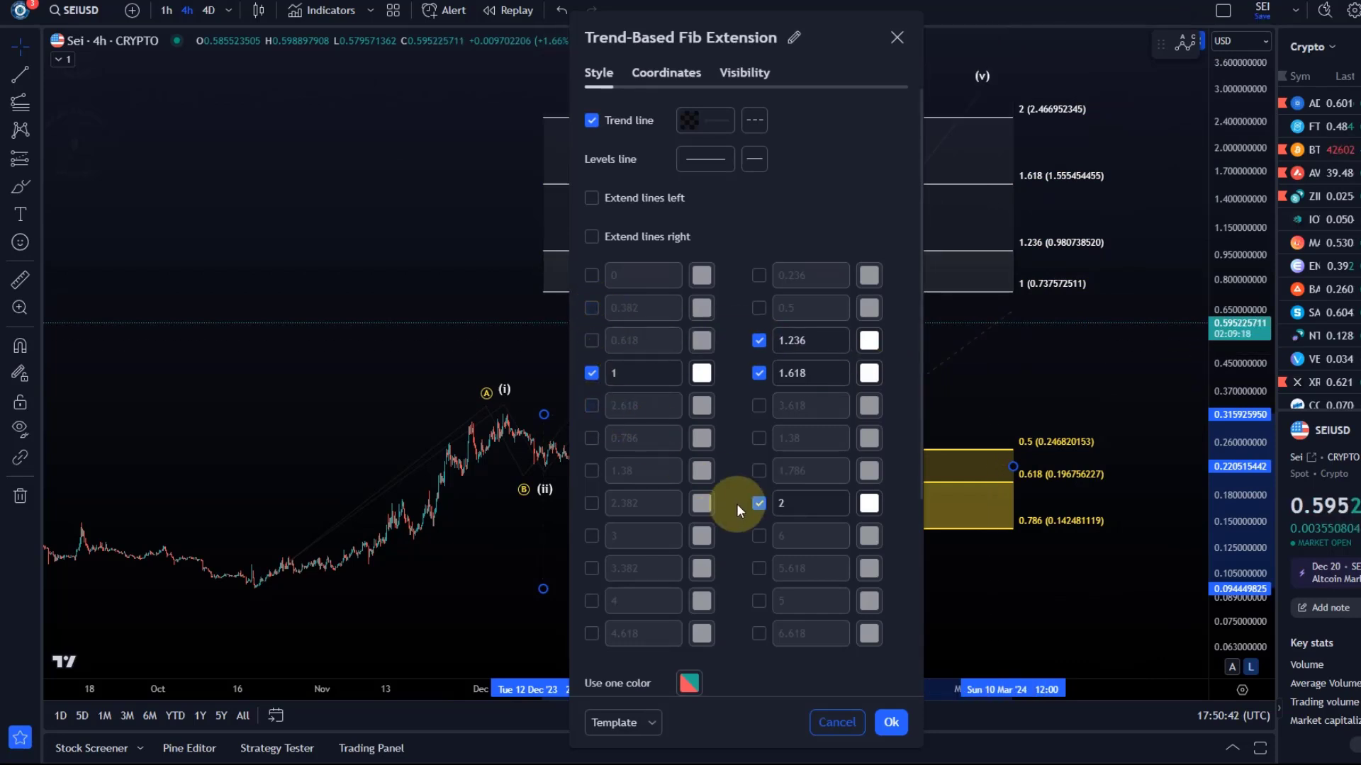
left_click(758, 503)
left_click(890, 721)
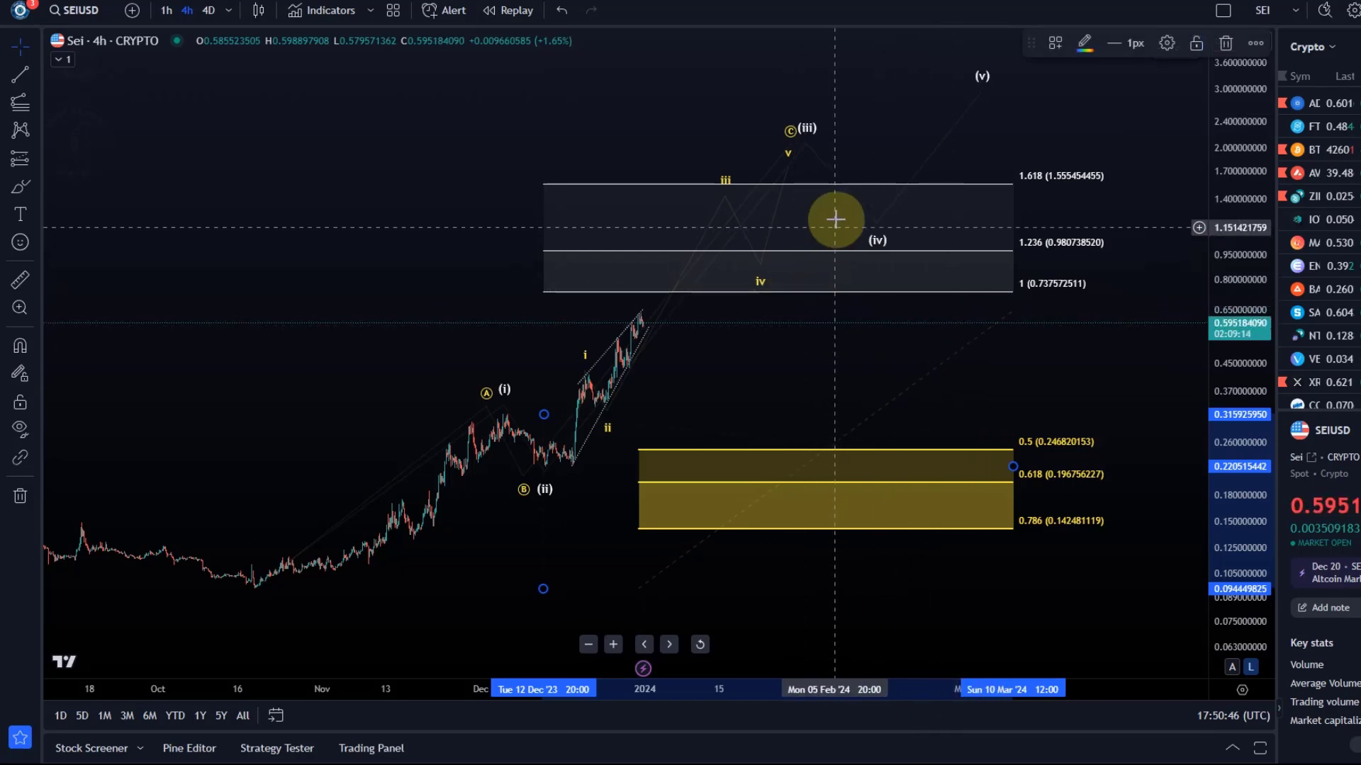
- Drag wave iii into the extension zone, iv onto the 1 level and C onto the 1.618 level
left_click(723, 196)
left_click_drag(710, 211, 712, 212)
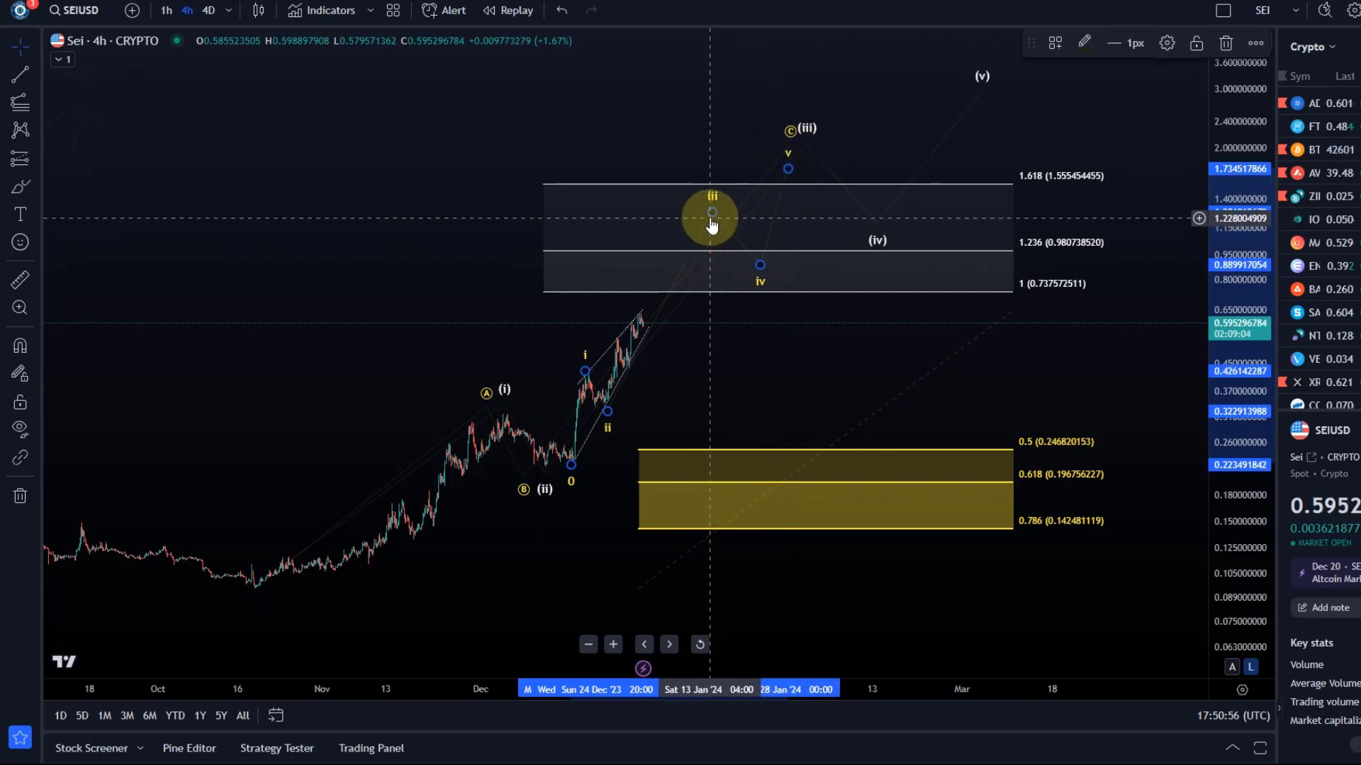
left_click_drag(708, 223, 746, 289)
left_click_drag(789, 169, 781, 197)
left_click_drag(785, 145, 783, 177)
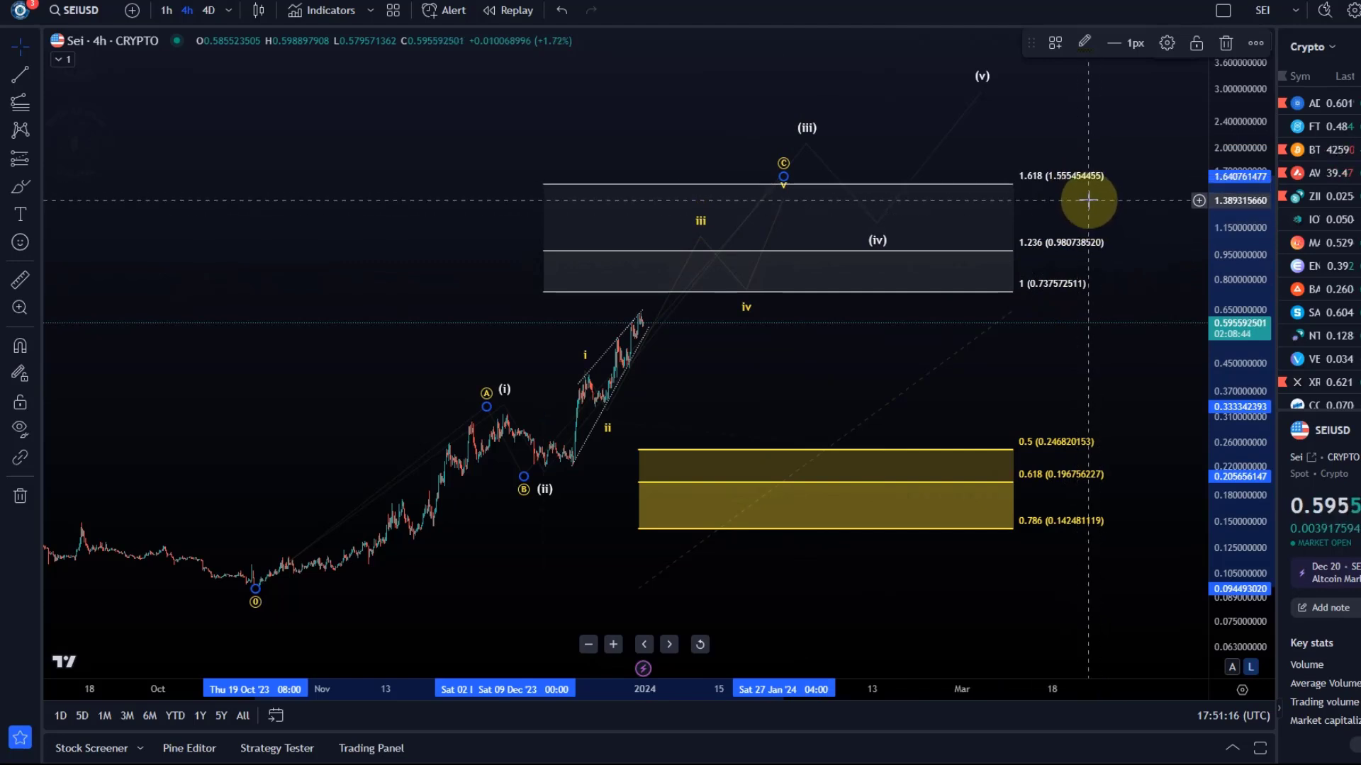
left_click_drag(951, 289, 811, 404)
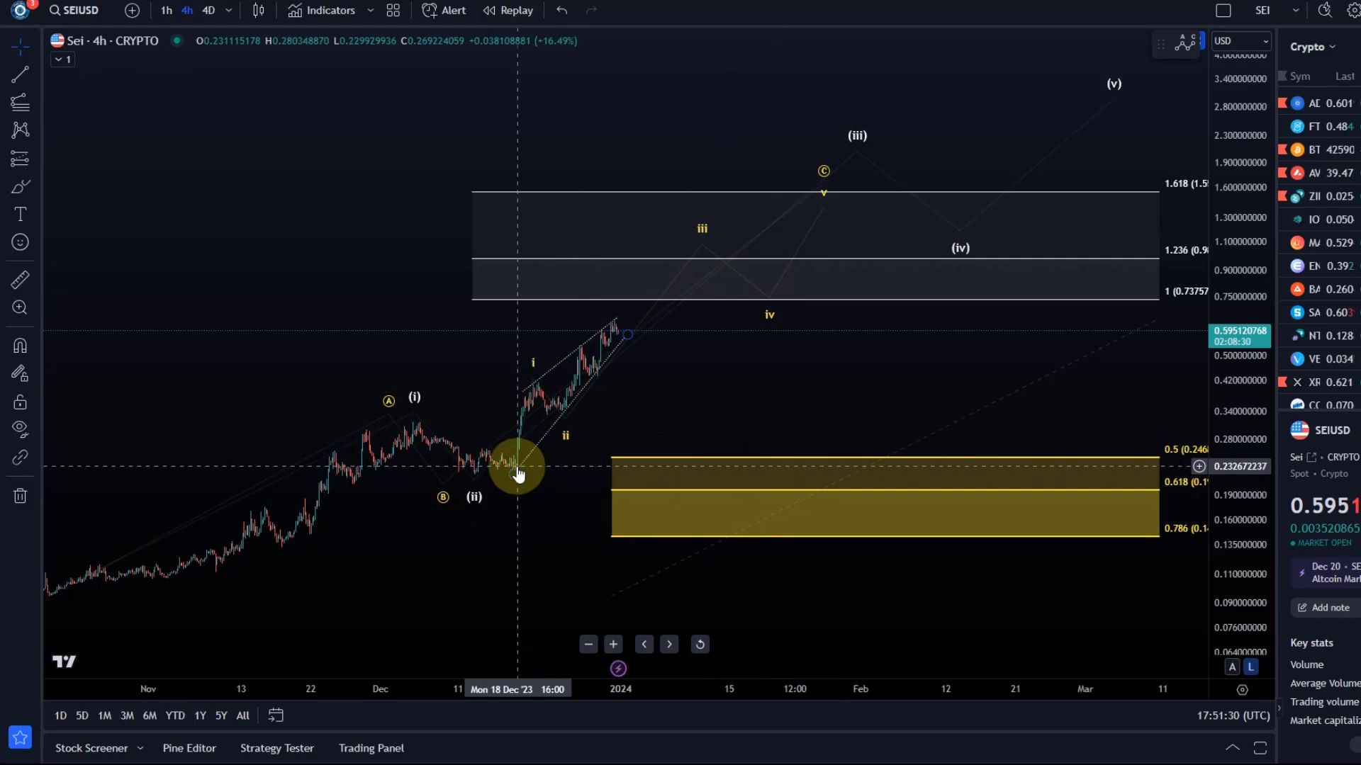
scroll(515, 471, "down", 2)
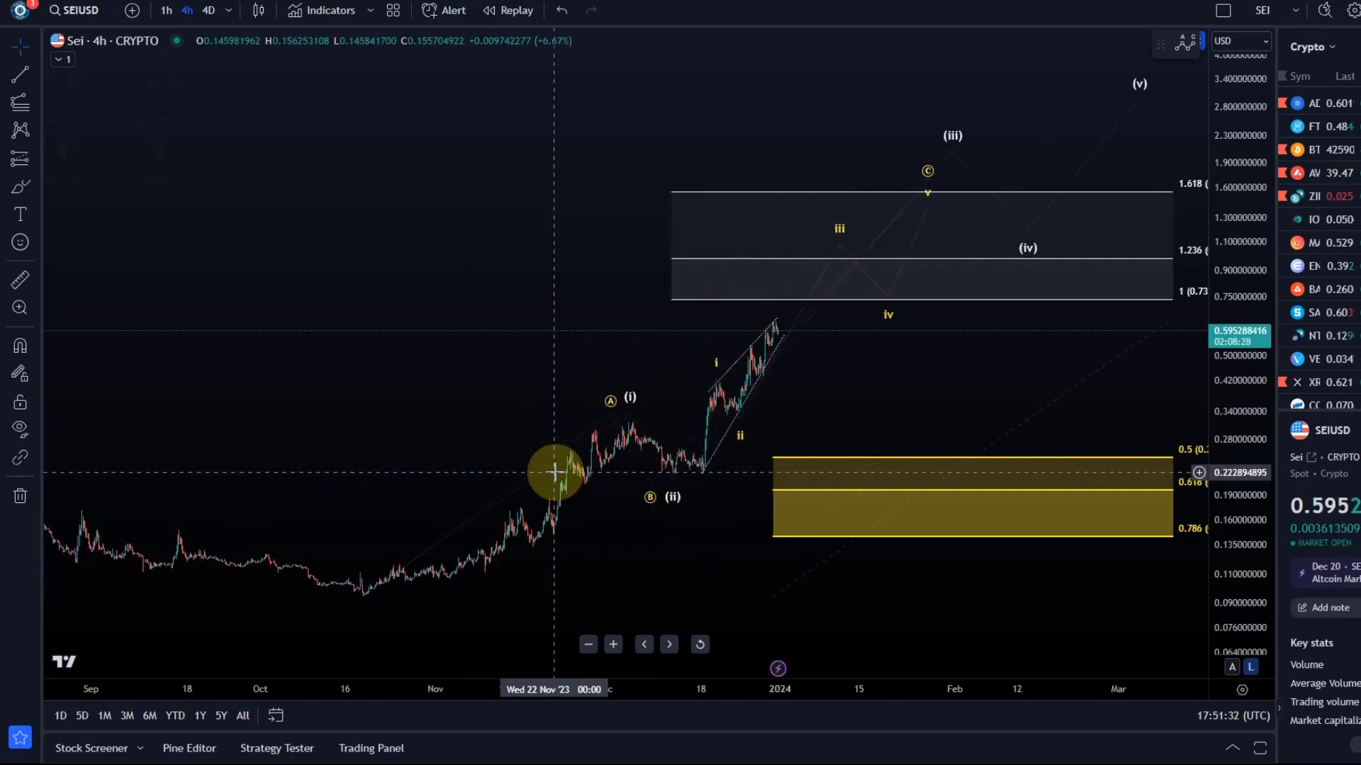
left_click(19, 188)
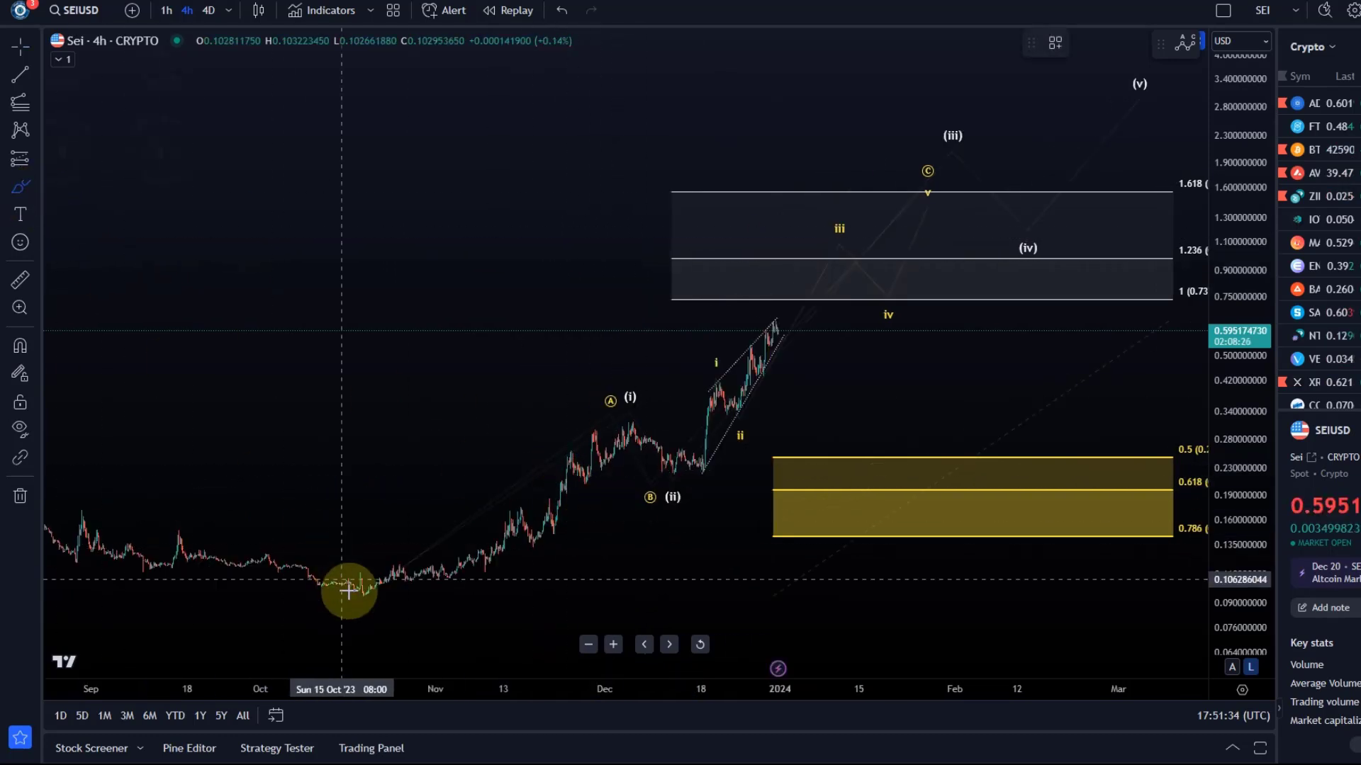
mouse_move(339, 590)
left_mouse_down()
mouse_move(523, 516)
mouse_move(619, 398)
mouse_move(673, 483)
mouse_move(786, 328)
left_mouse_up()
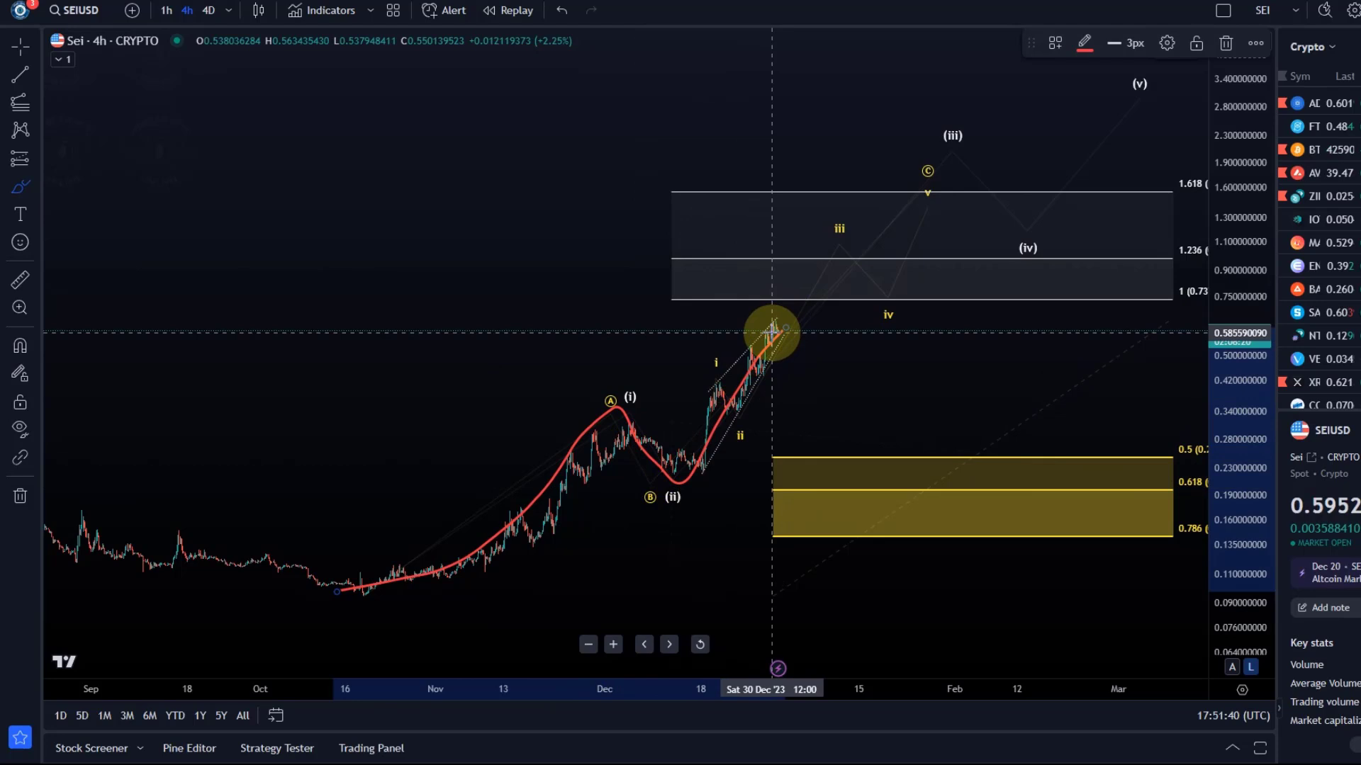
left_click(561, 10)
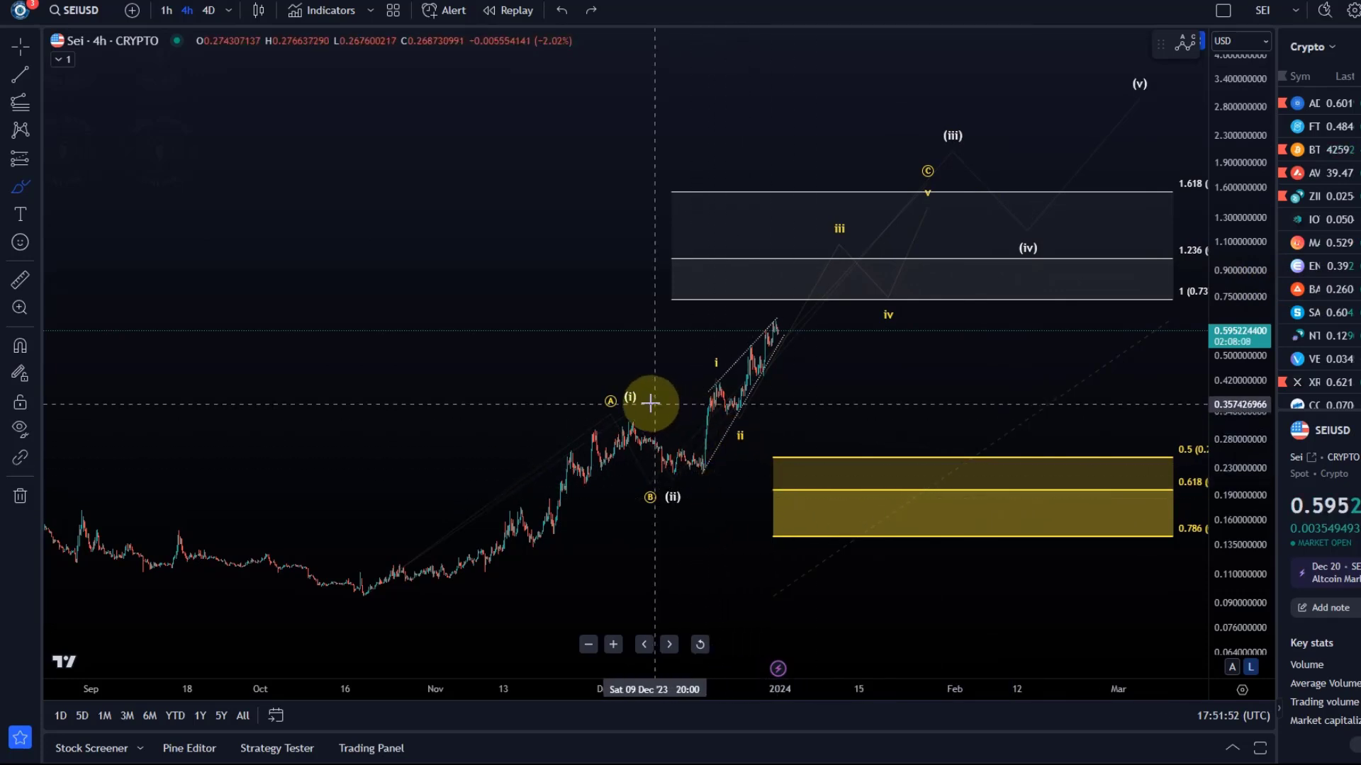
left_click_drag(627, 399, 721, 365)
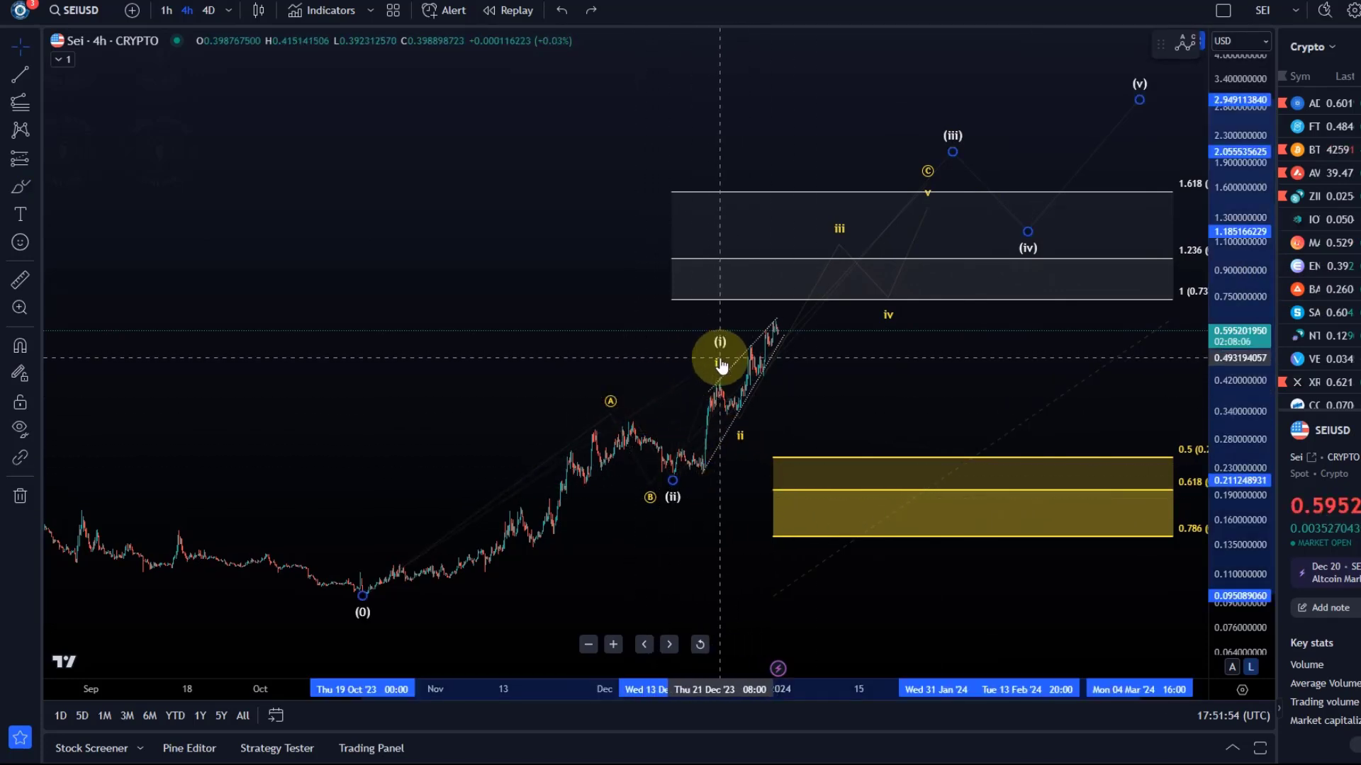
left_click(705, 389)
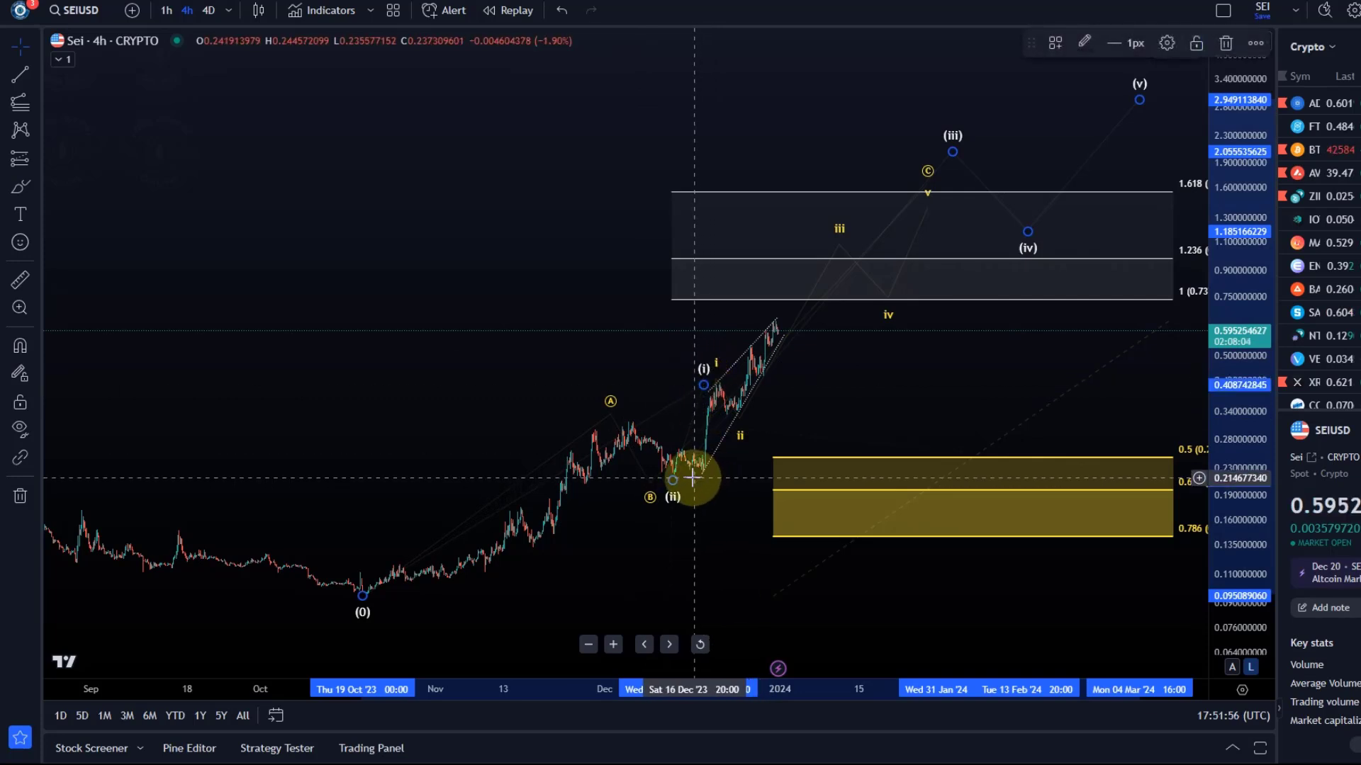
mouse_move(701, 382)
left_mouse_down()
mouse_move(651, 404)
mouse_move(684, 421)
mouse_move(701, 370)
mouse_move(678, 401)
mouse_move(632, 417)
left_mouse_up()
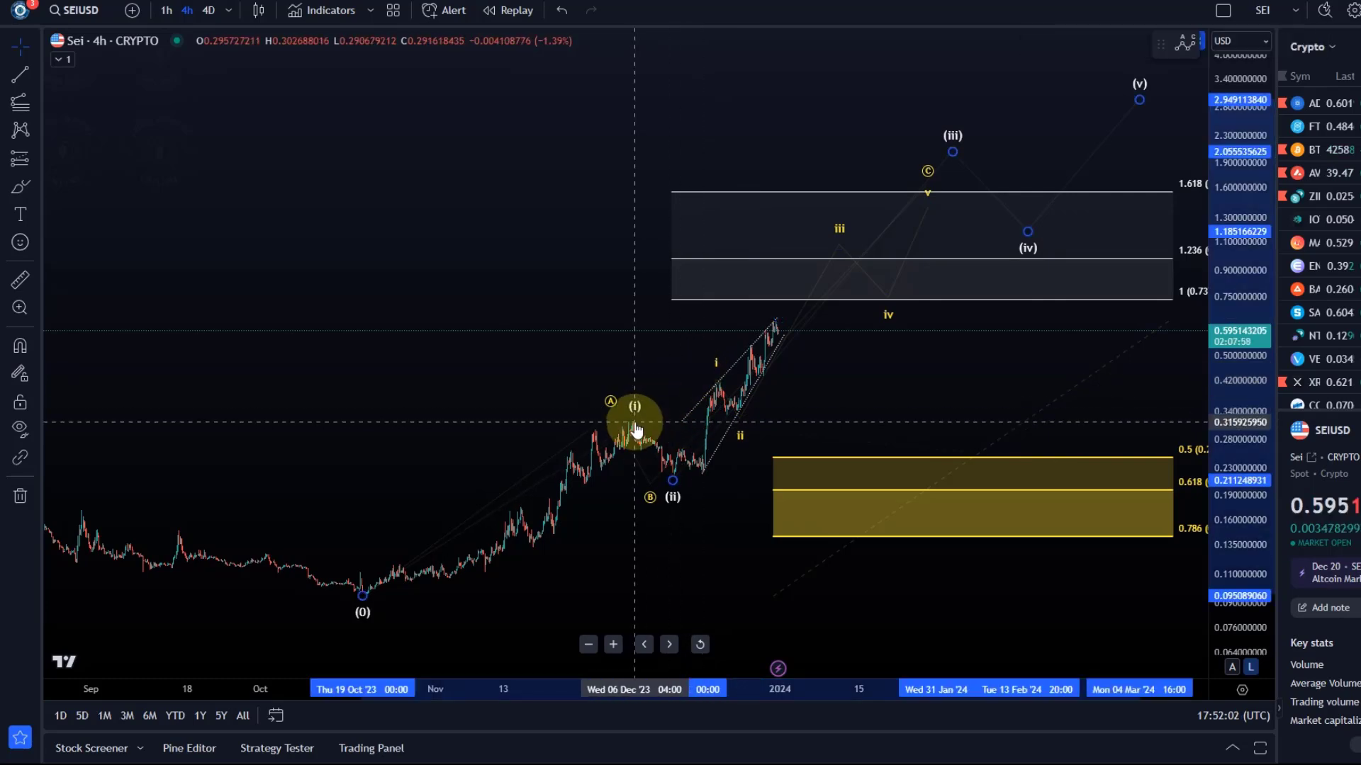
scroll(440, 495, "up", 5)
- Zoom the view onto the rising wedge and waves i–ii, and pick the Trend Line tool
left_click_drag(542, 397, 869, 410)
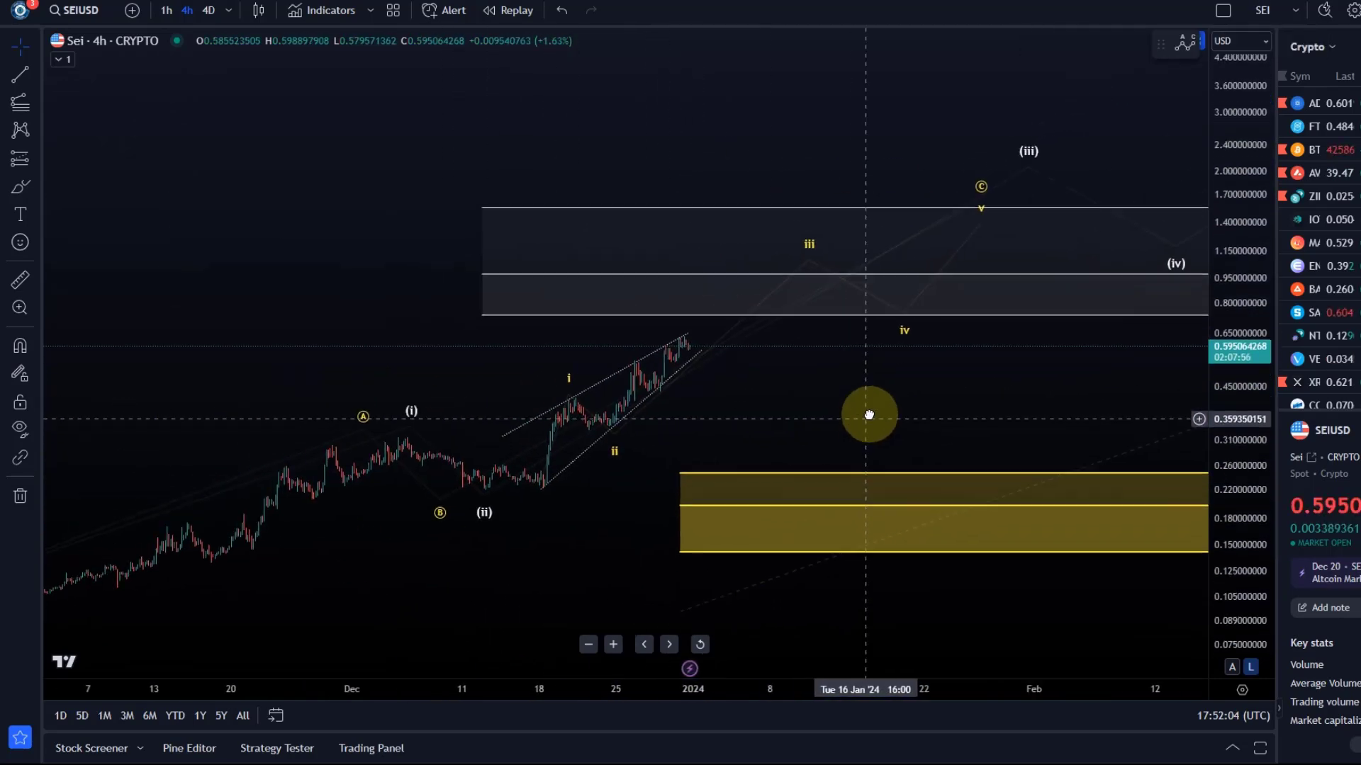
left_click_drag(1257, 425, 1245, 170)
left_click_drag(932, 402, 868, 377)
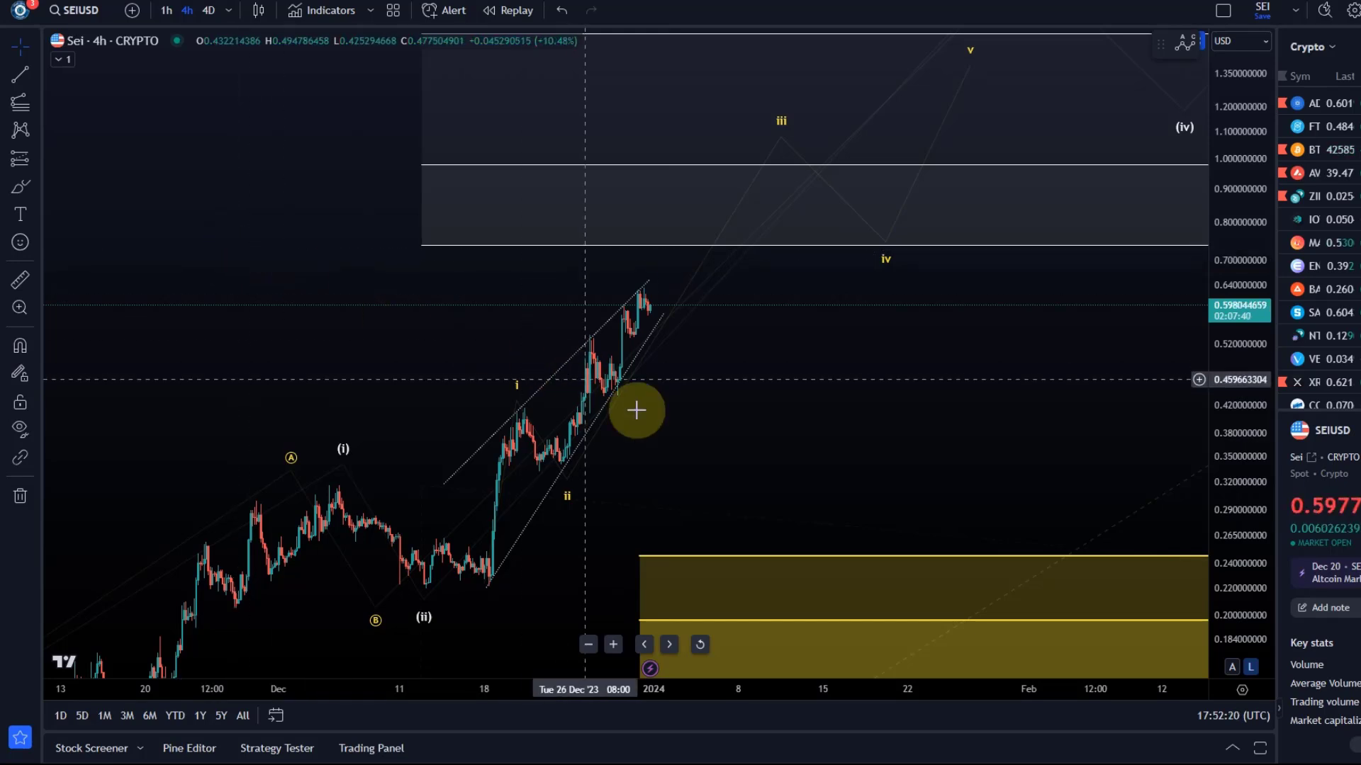
left_click_drag(779, 442, 869, 395)
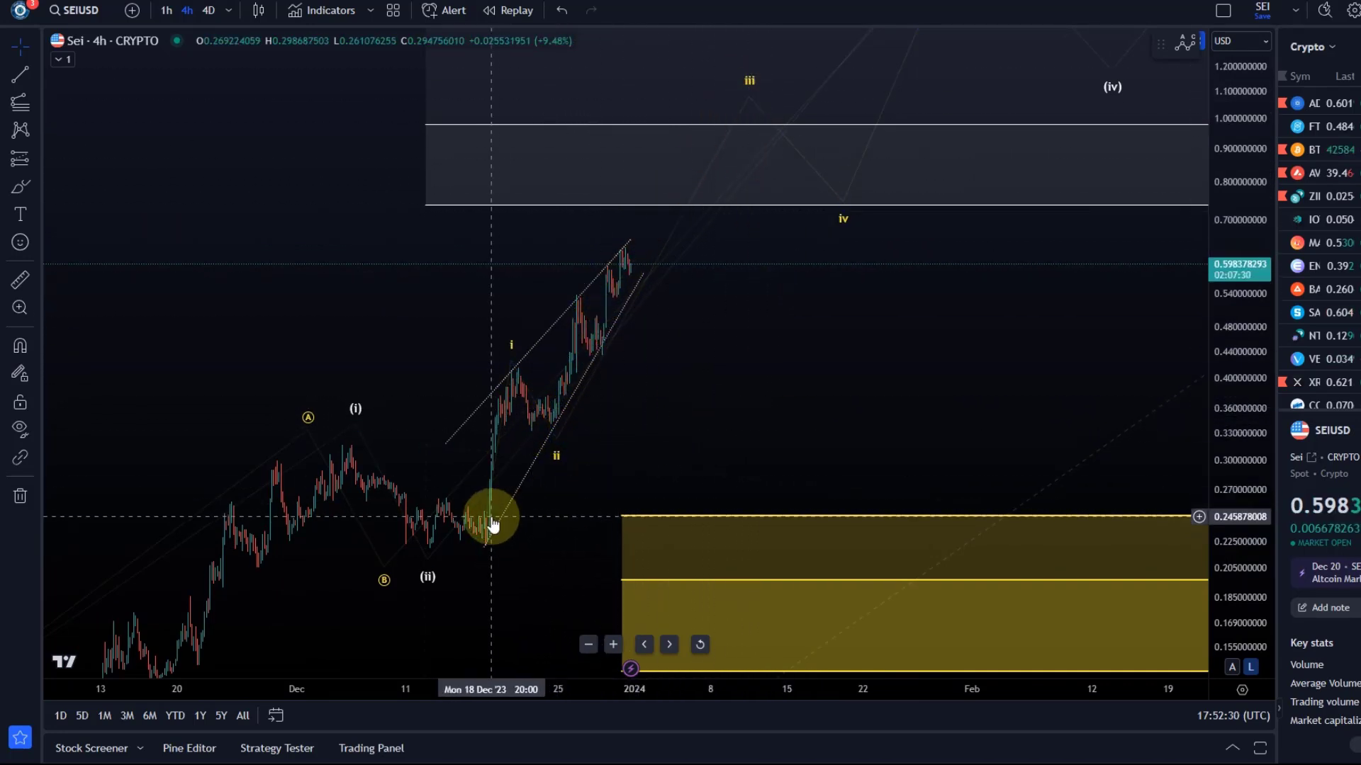
left_click(20, 74)
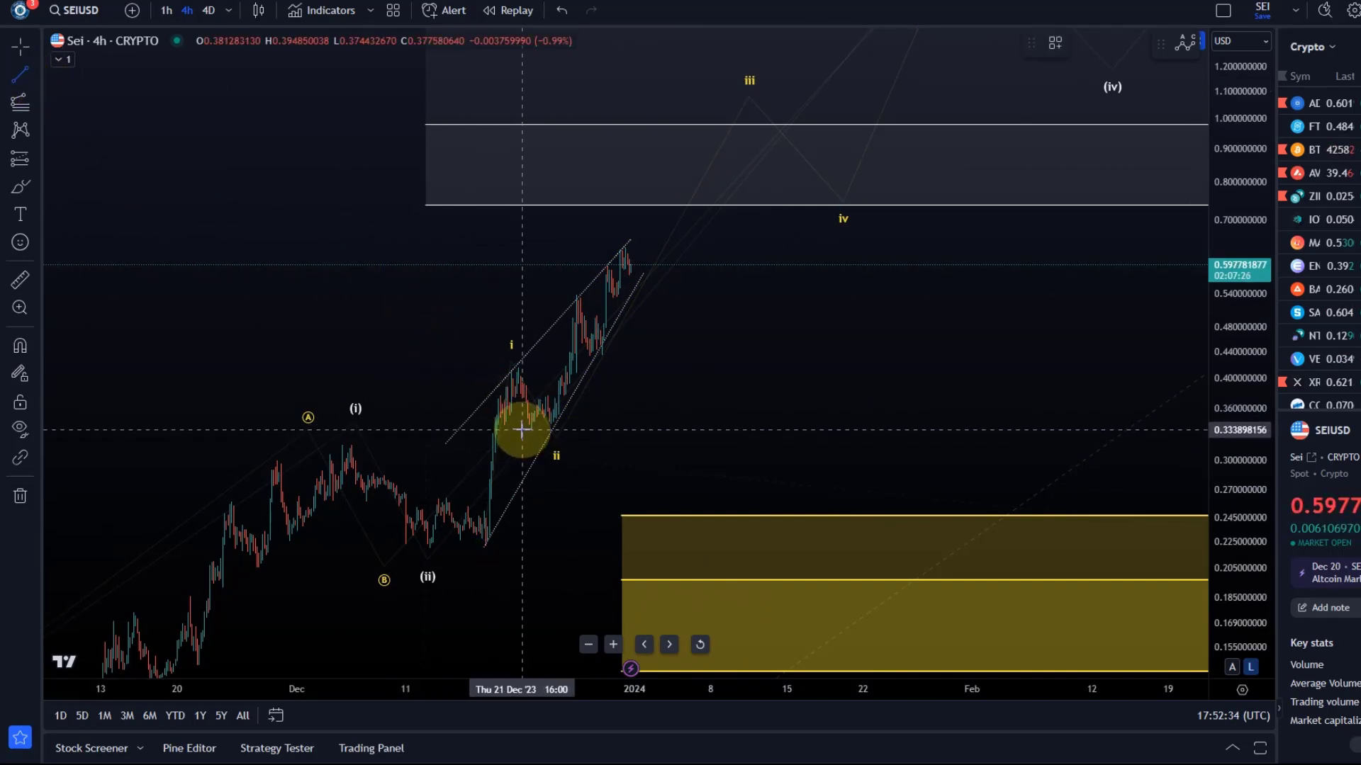
- Draw a horizontal line near 0.333 under wave i into early January and colour it red
left_click_drag(512, 430, 751, 431)
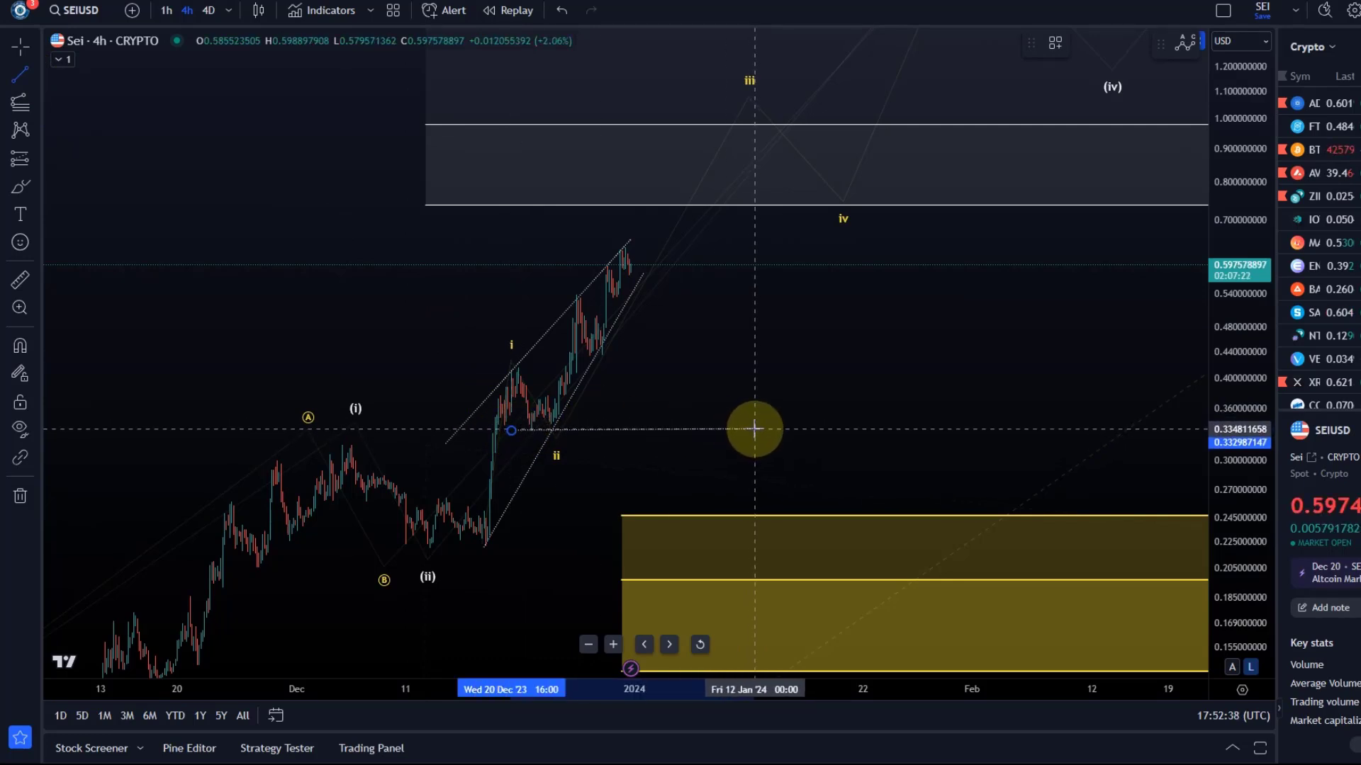
left_click(755, 429)
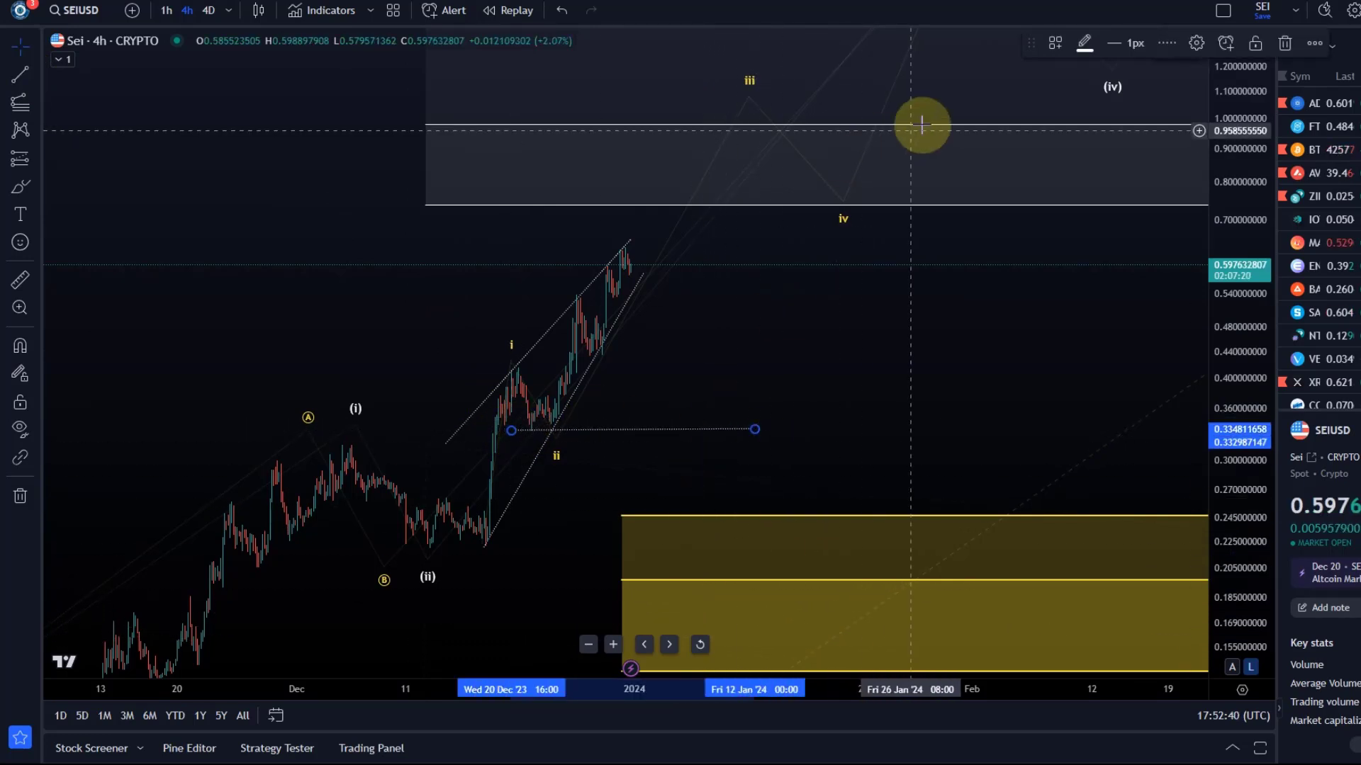
left_click(1086, 44)
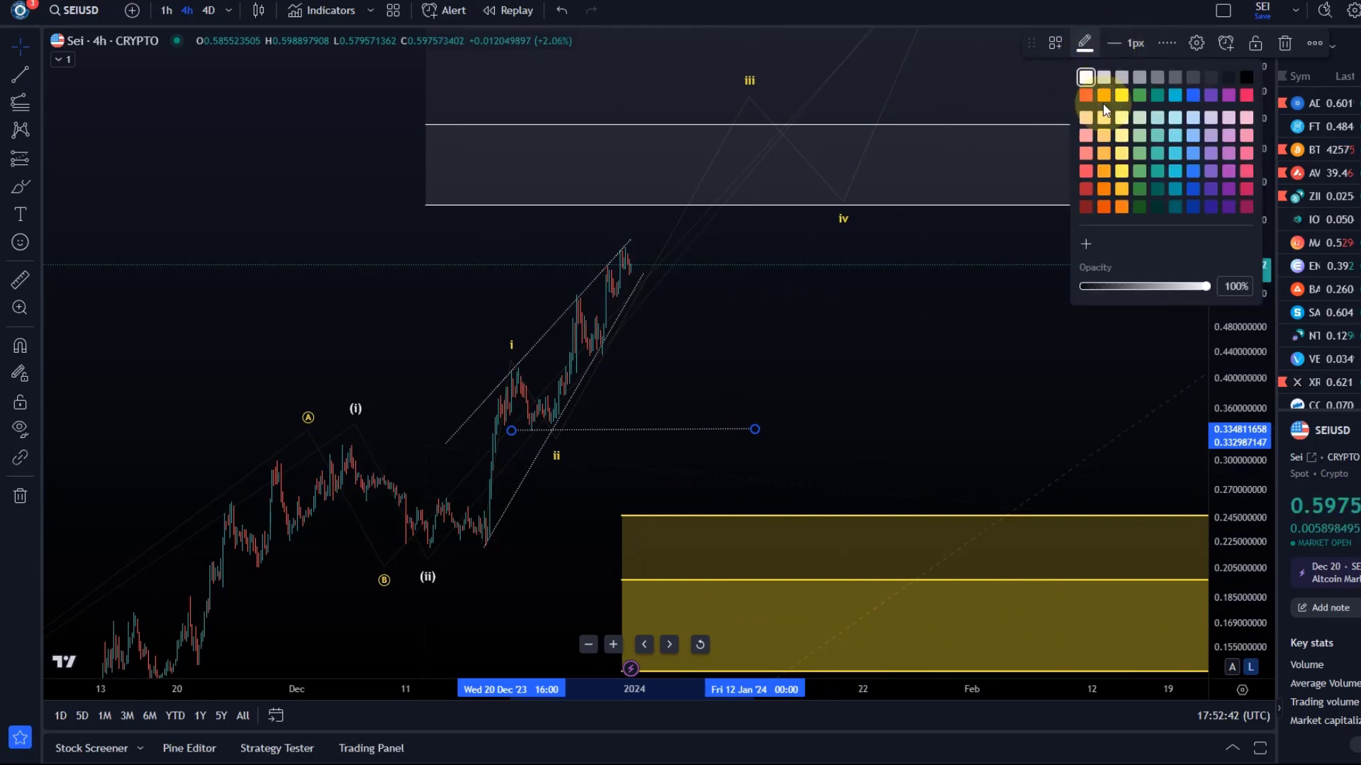
left_click(1088, 99)
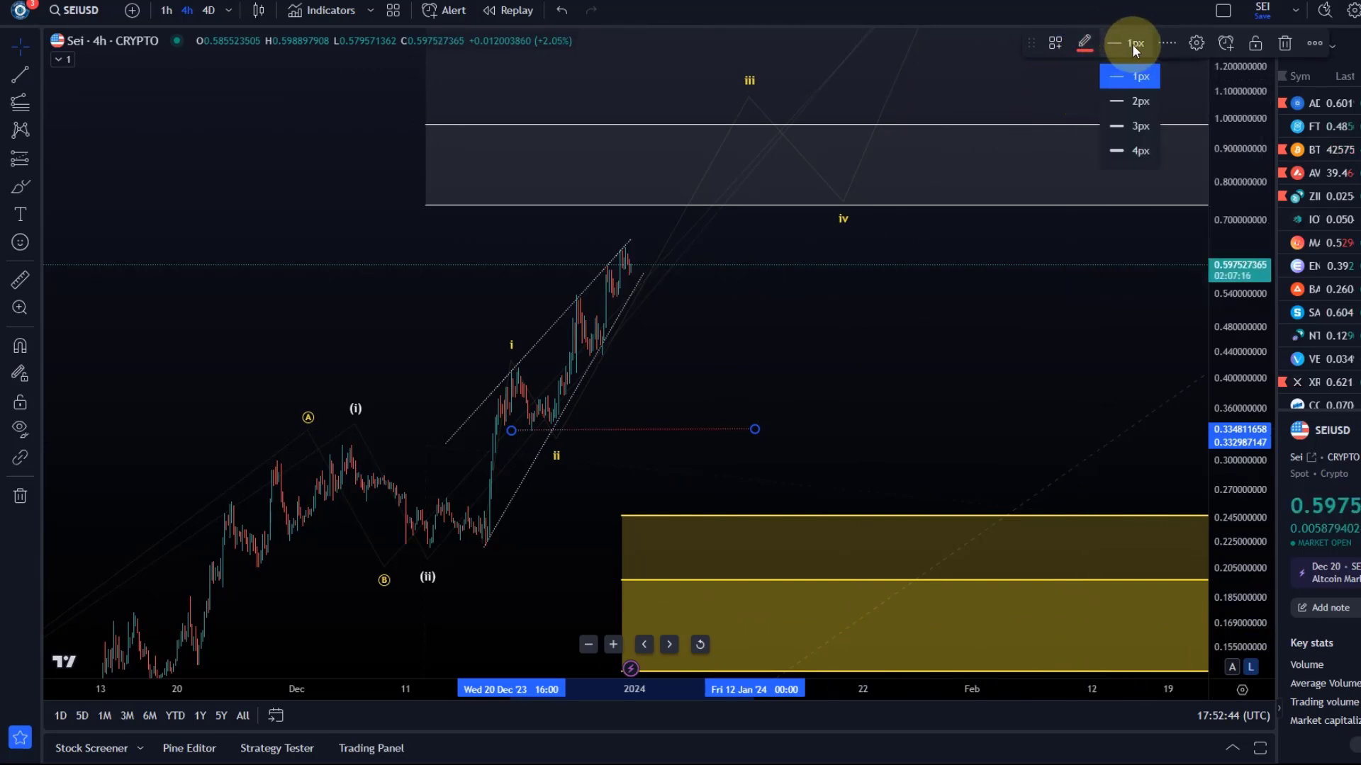
left_click(1167, 45)
left_click(782, 366)
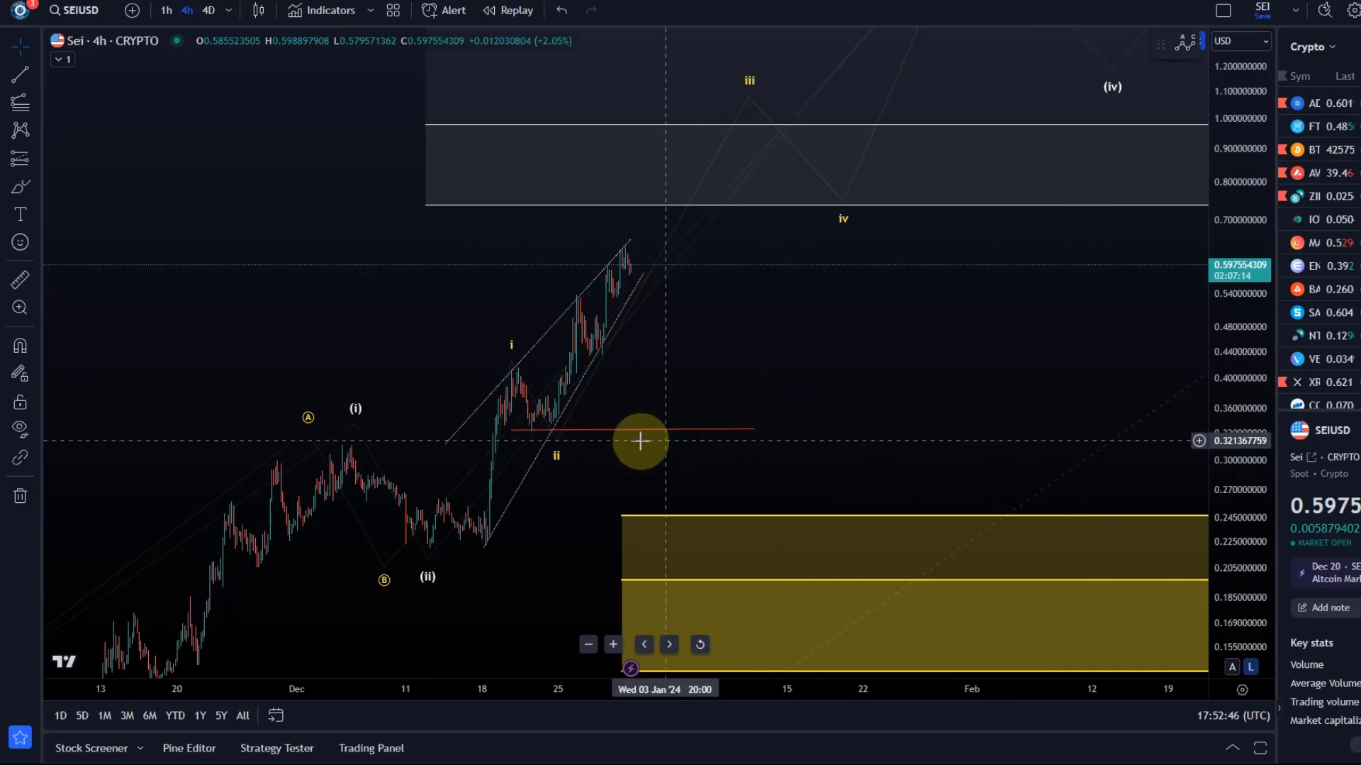
left_click_drag(1253, 280, 1252, 406)
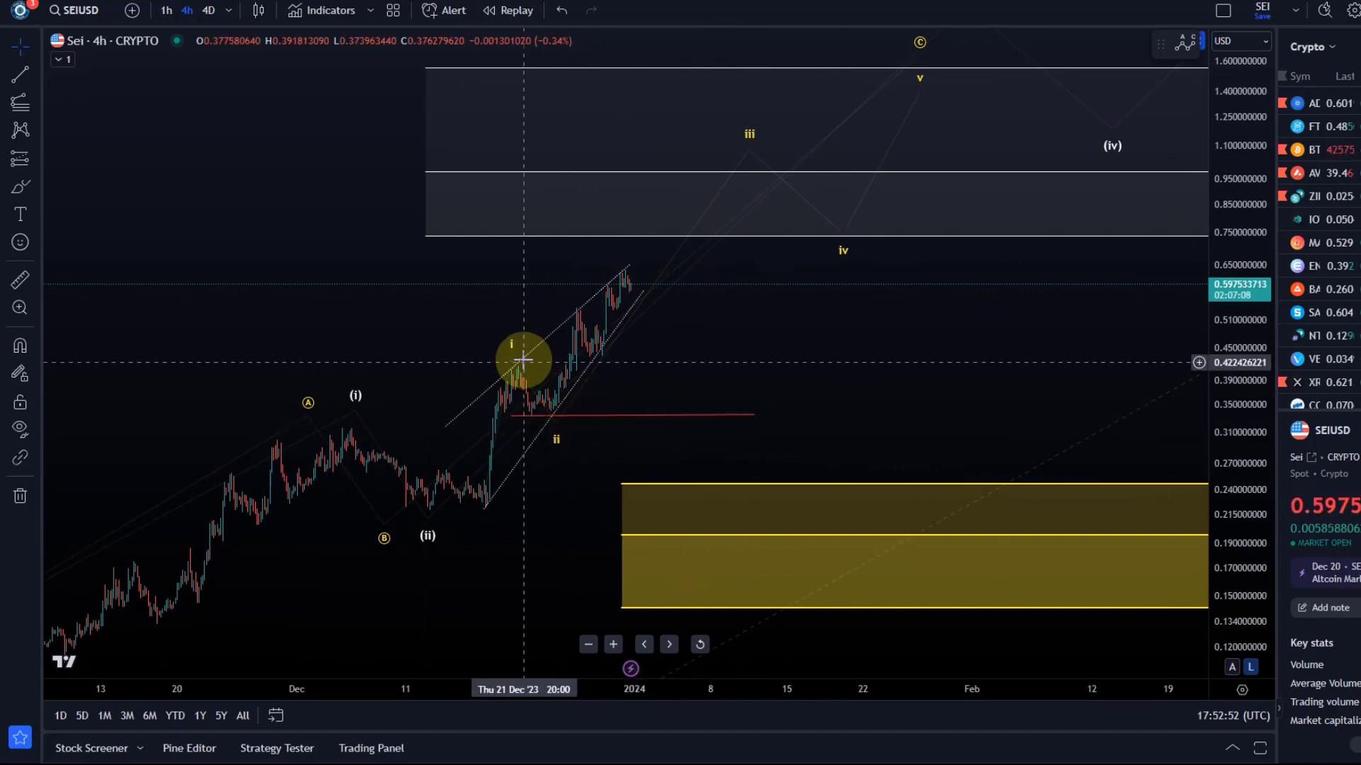
scroll(553, 485, "down", 2)
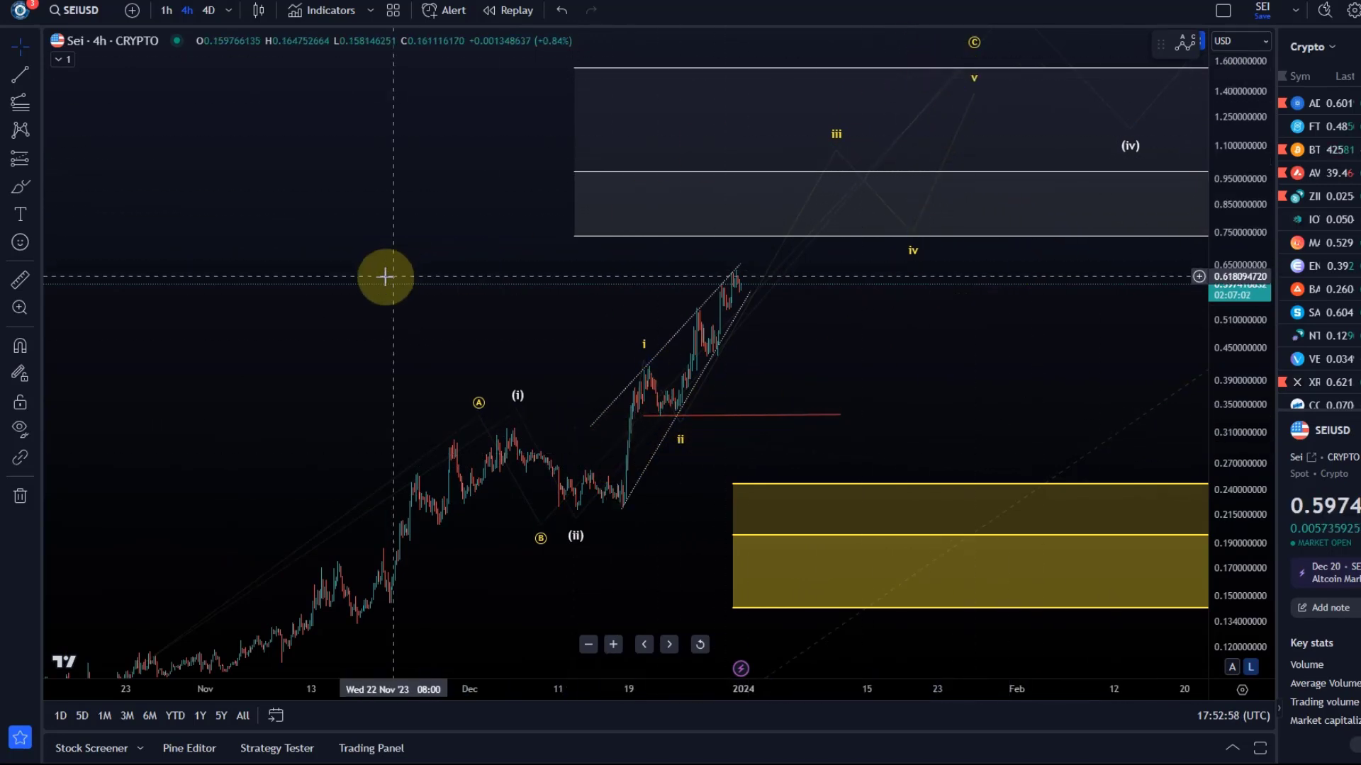
left_click(19, 190)
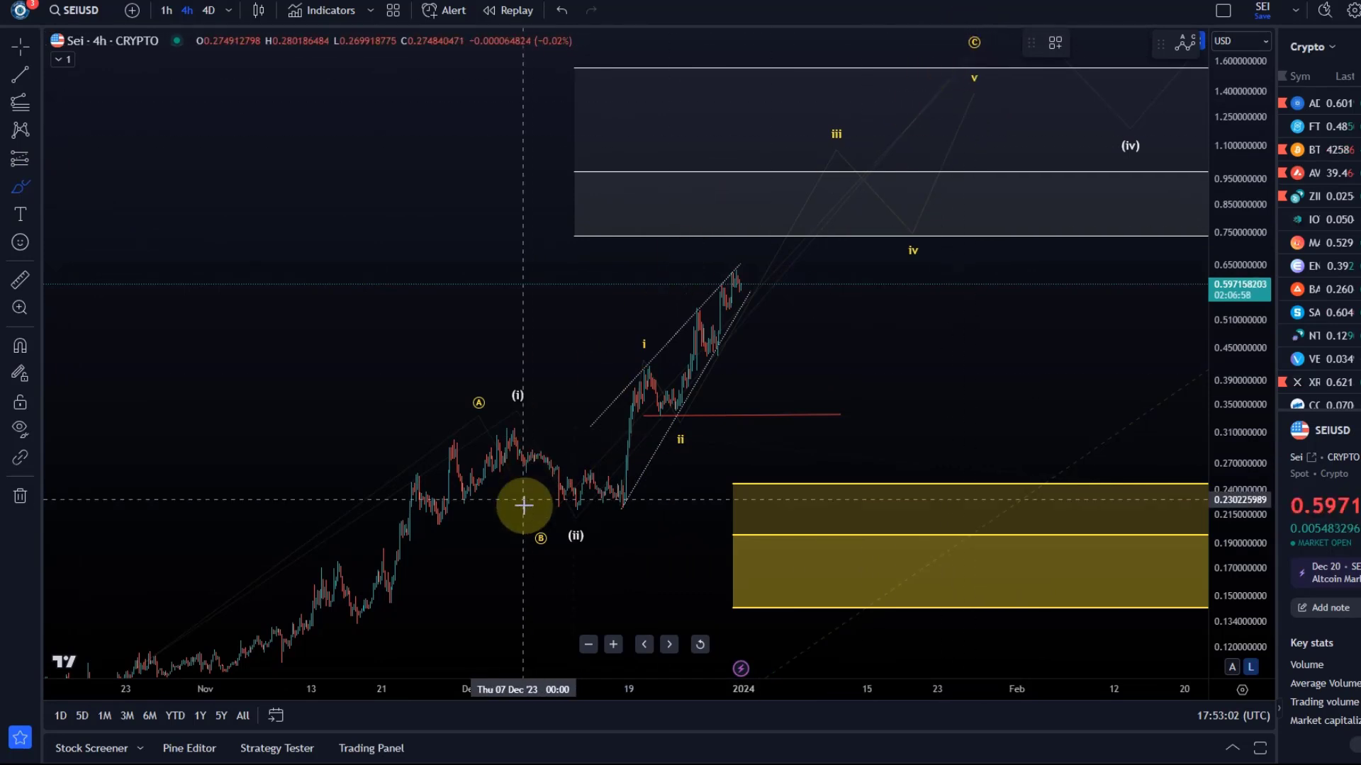
mouse_move(576, 507)
left_mouse_down()
mouse_move(643, 346)
mouse_move(664, 411)
mouse_move(707, 325)
mouse_move(845, 145)
left_mouse_up()
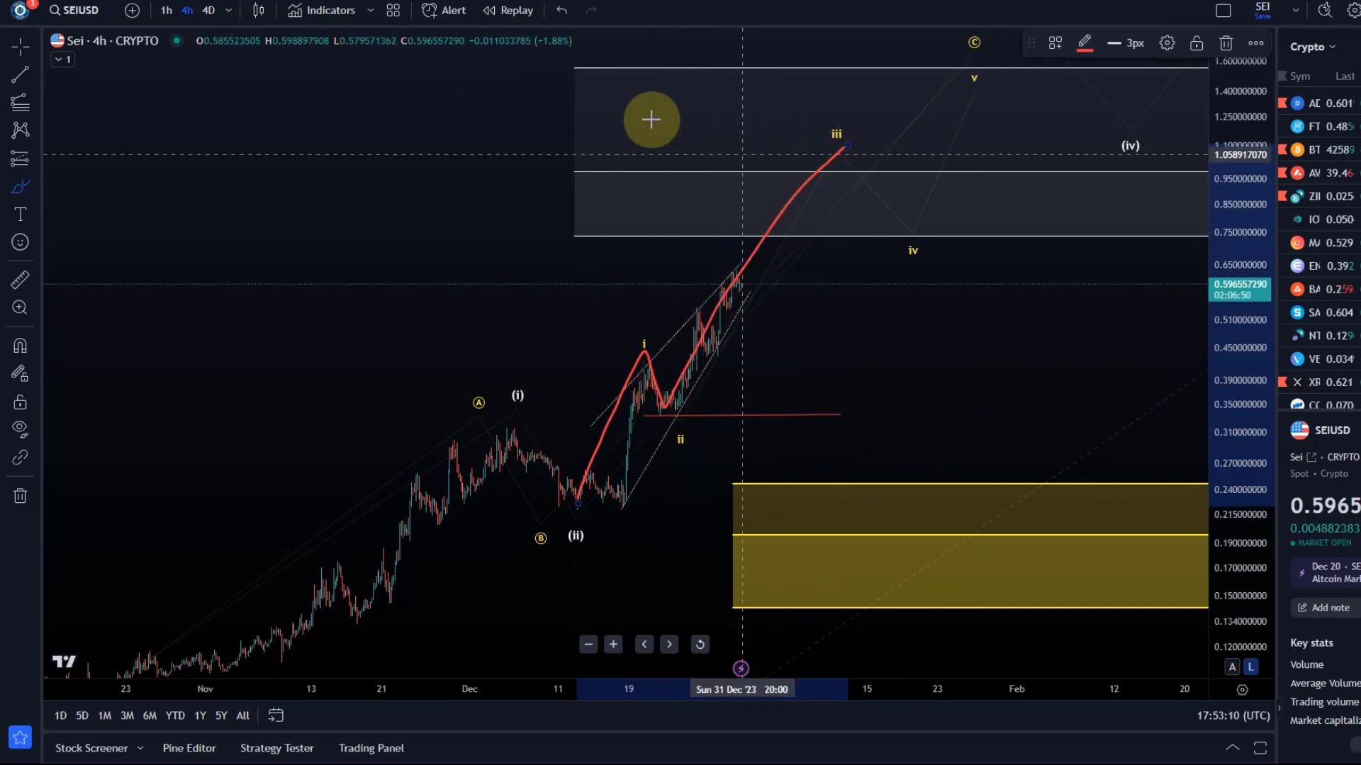
left_click(562, 11)
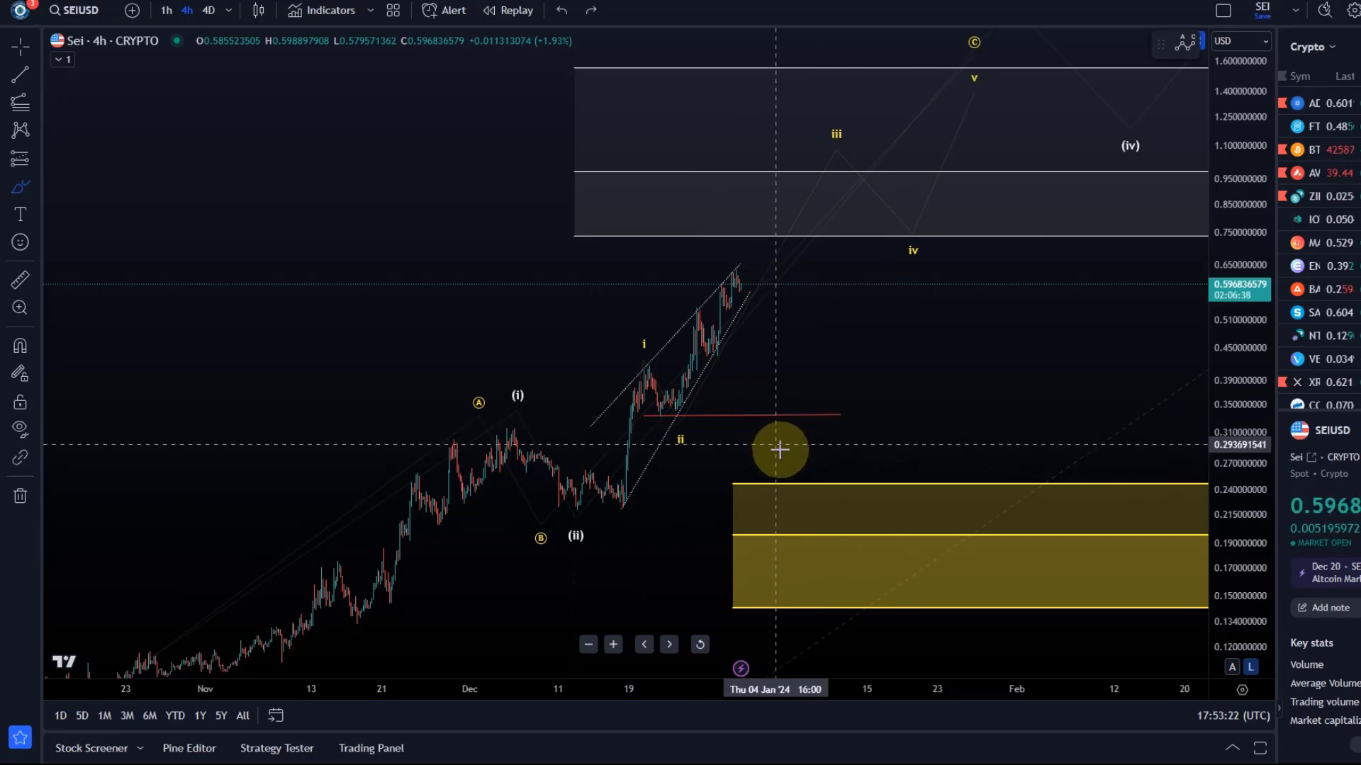
- Drag the yellow count's i point up to the new high and ii down to the pullback low
scroll(708, 453, "down", 2)
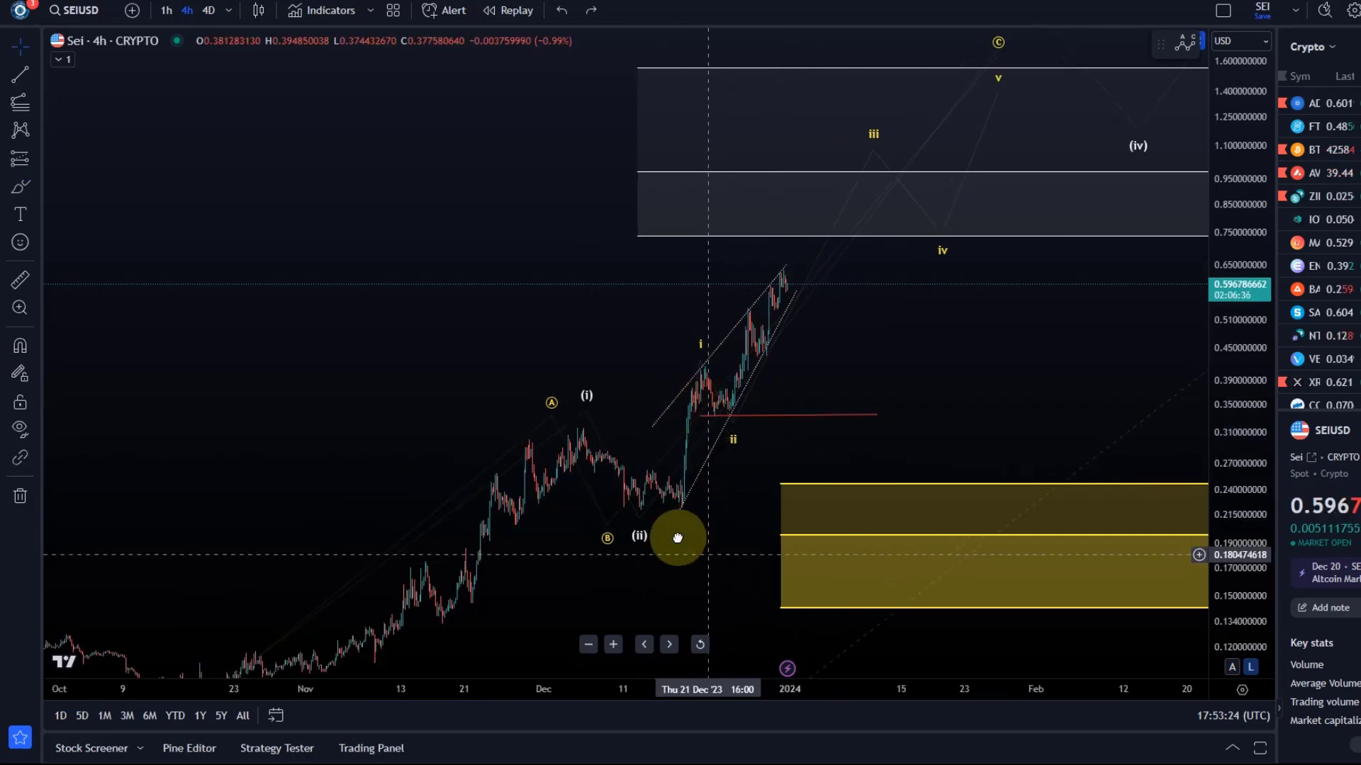
left_click_drag(674, 537, 476, 470)
left_click_drag(470, 282, 543, 184)
left_click_drag(499, 337, 642, 371)
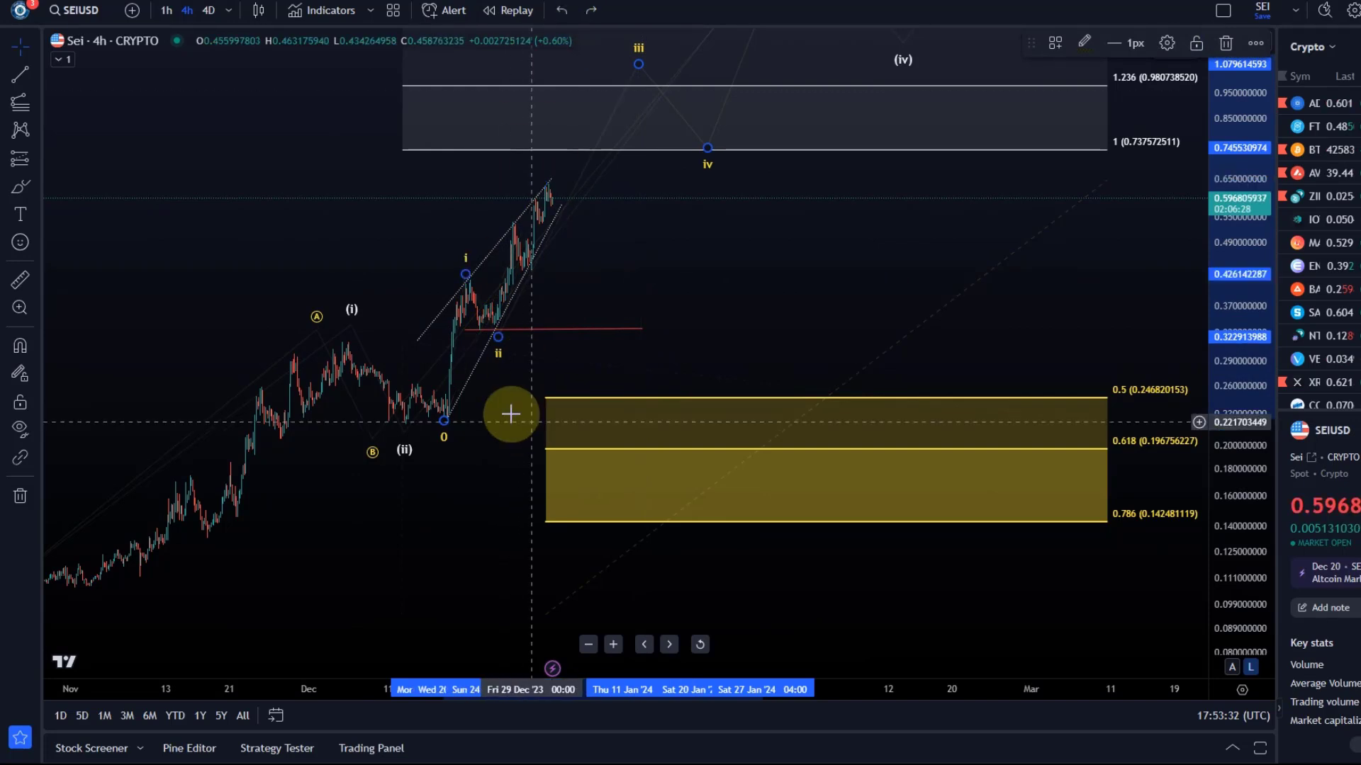
left_click_drag(644, 255, 724, 406)
left_click(515, 566)
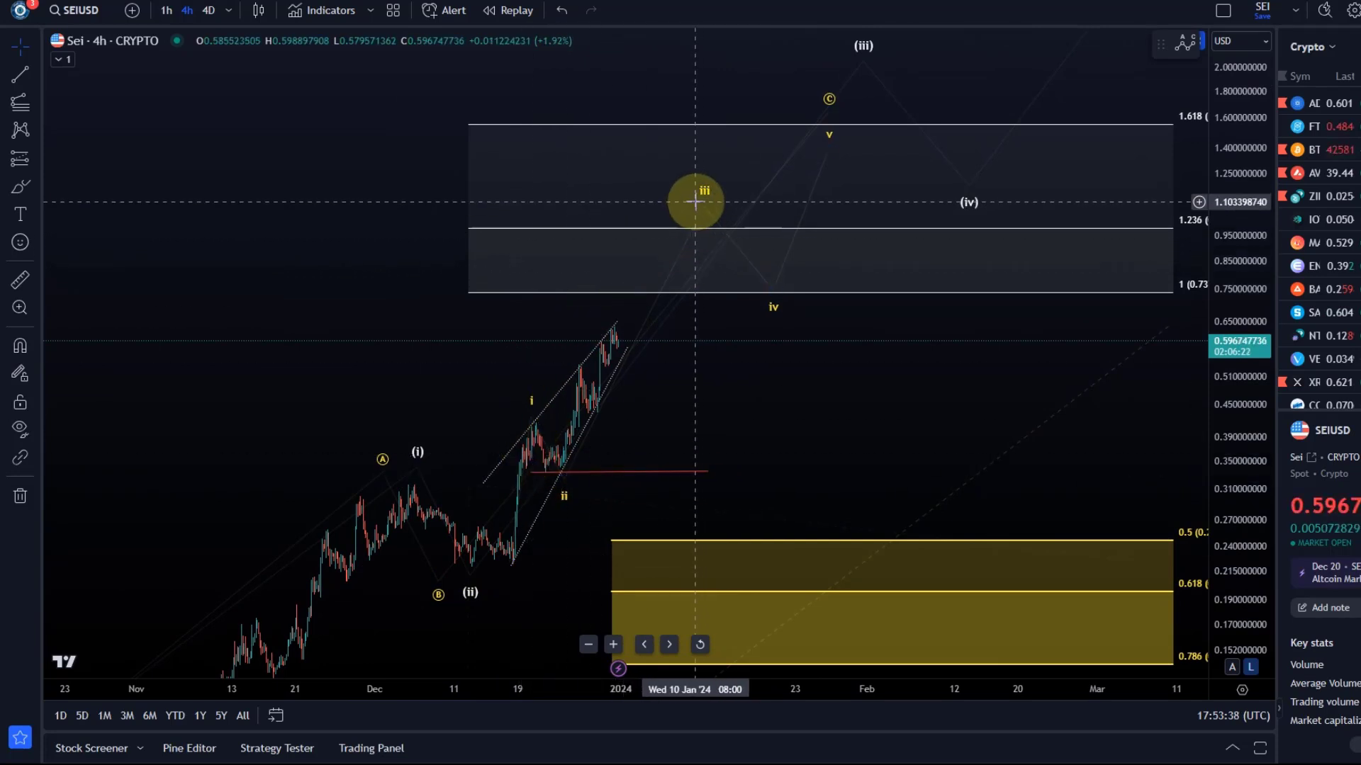
- Draw a Fib retracement from the wave ii low to the high and apply 'Wave 4 retracements, orange'
left_click(34, 102)
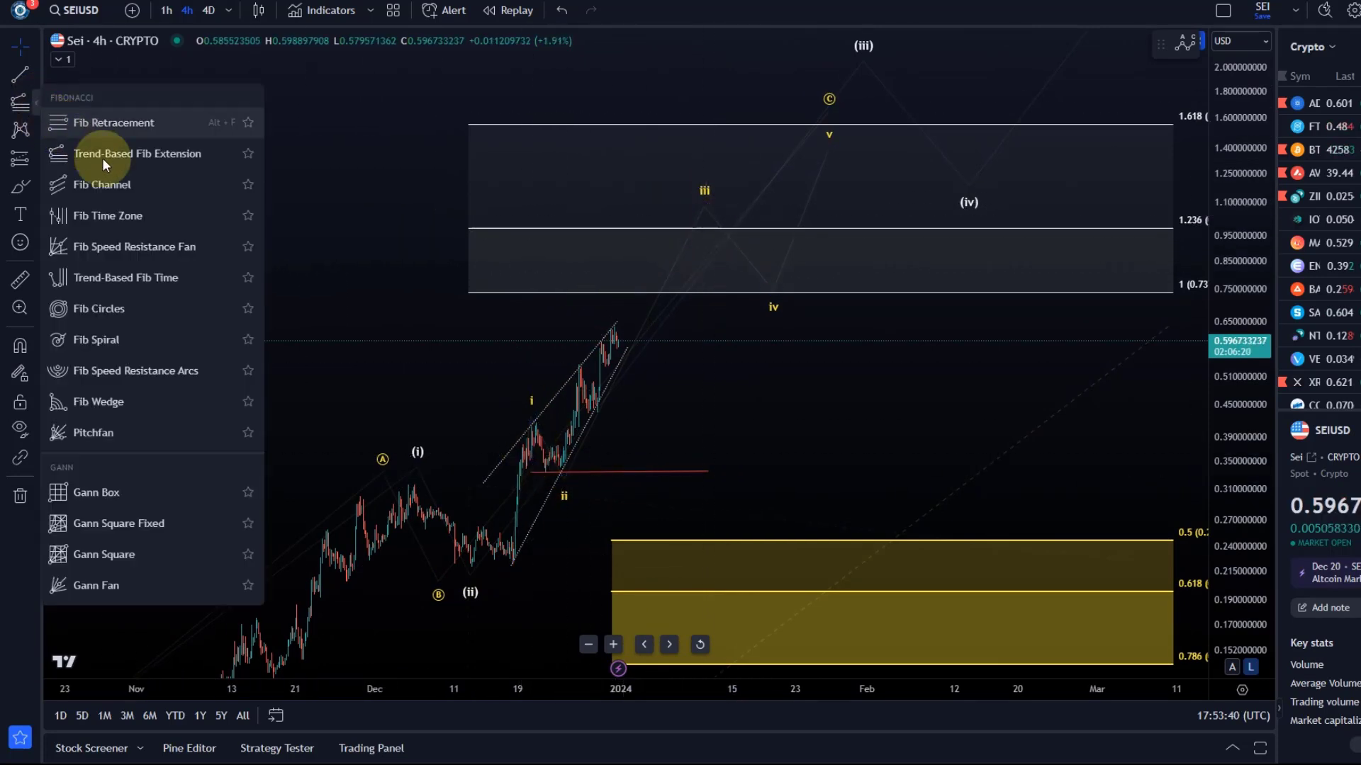
left_click(109, 156)
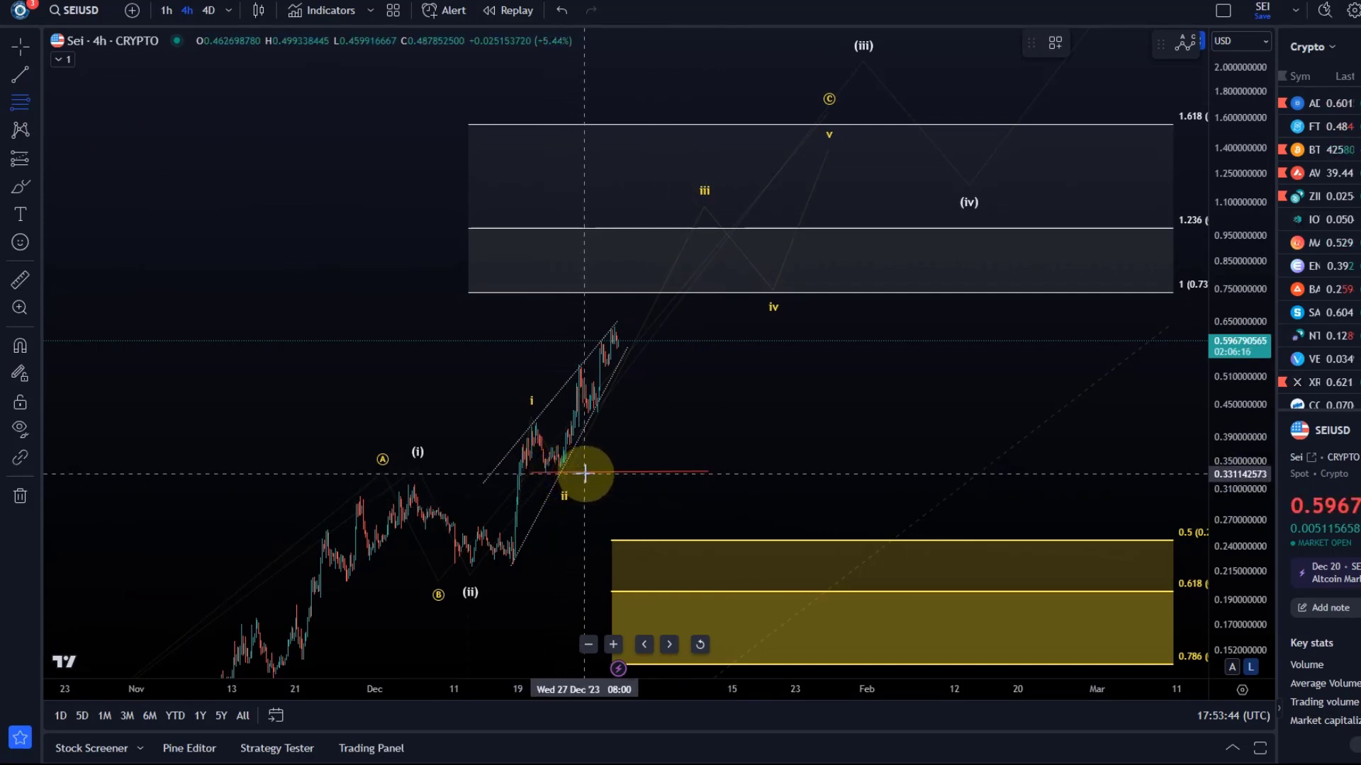
left_click_drag(592, 472, 708, 323)
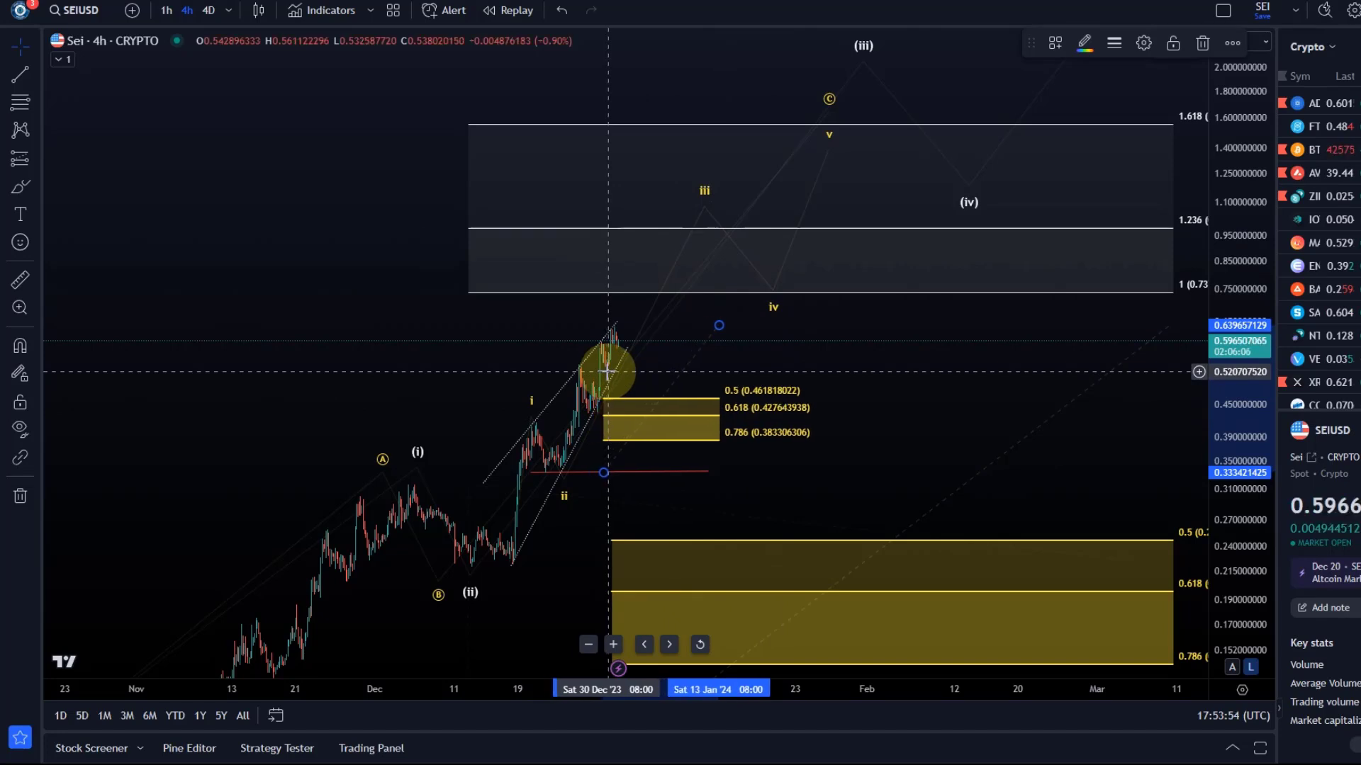
left_click(1053, 44)
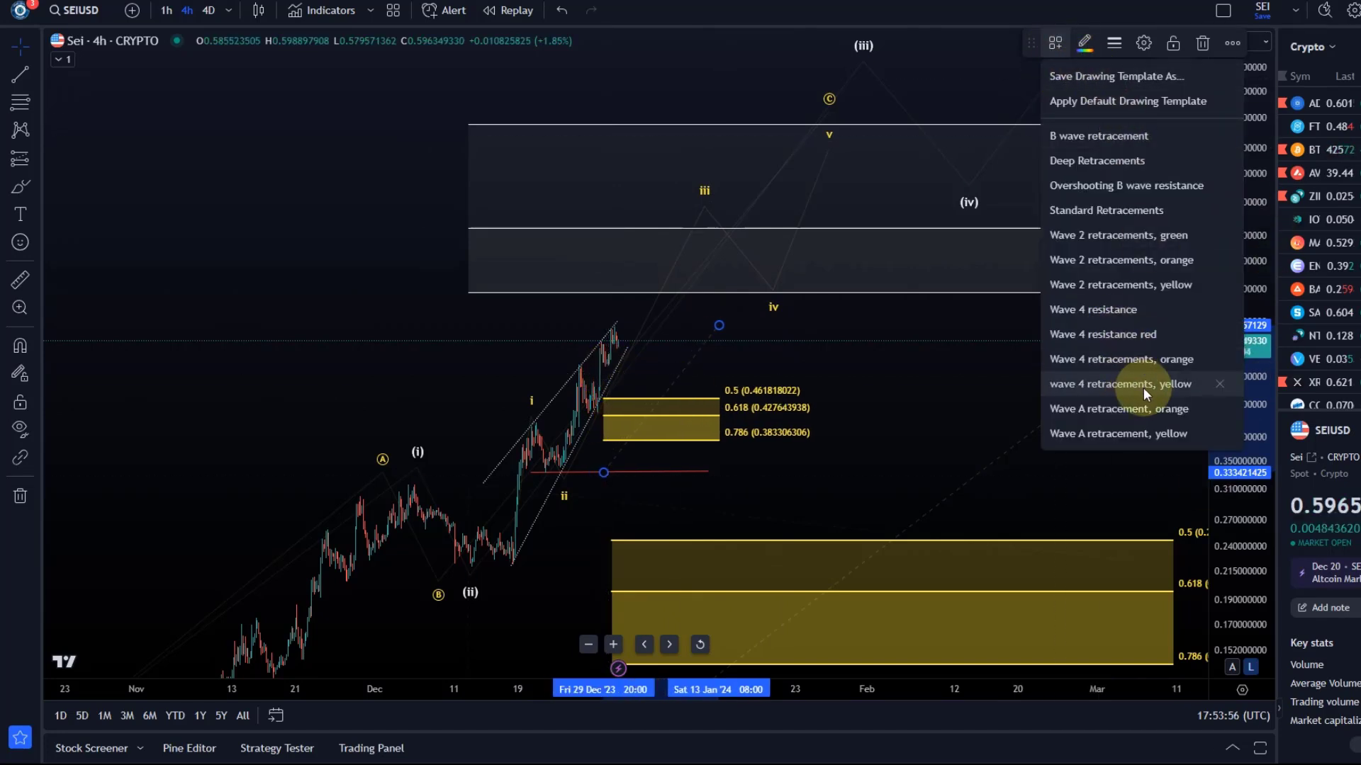
left_click(1141, 360)
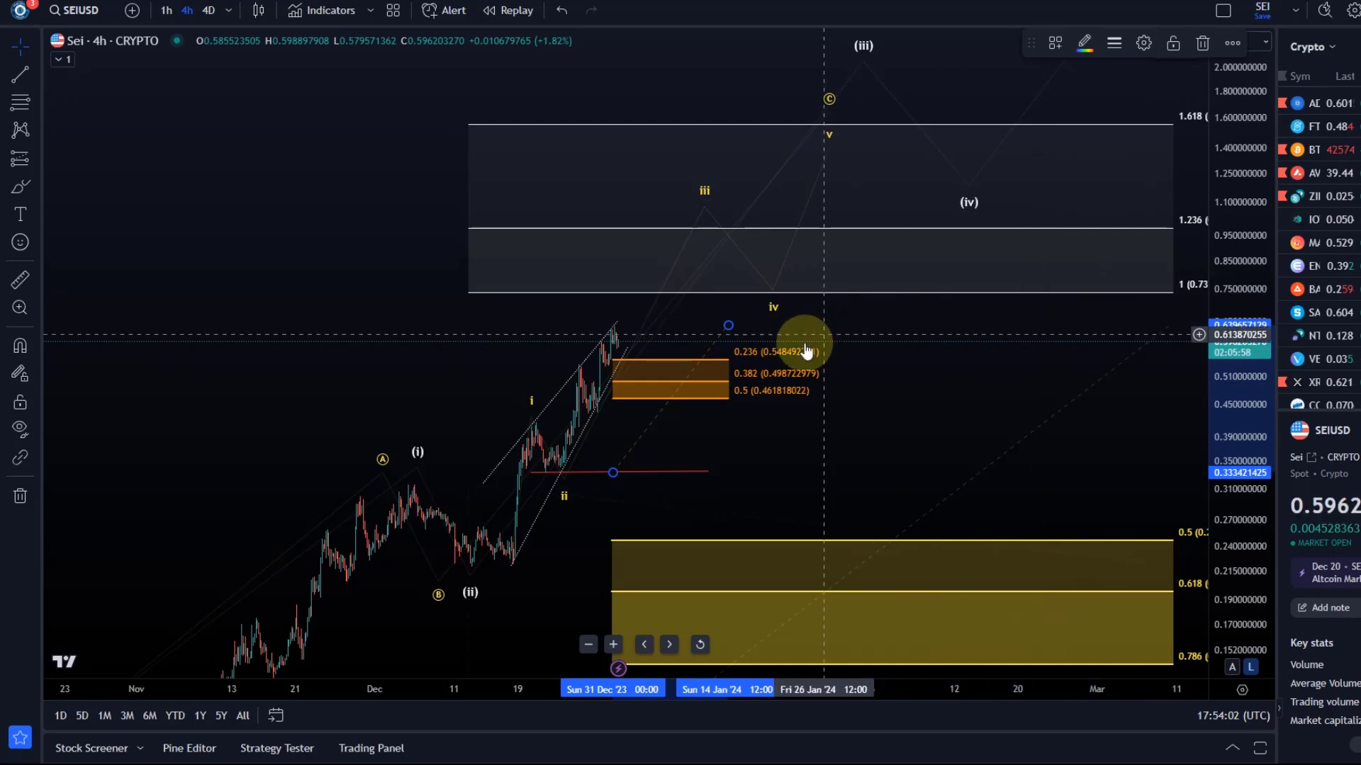
mouse_move(778, 428)
left_mouse_down()
mouse_move(821, 409)
mouse_move(815, 390)
left_mouse_up()
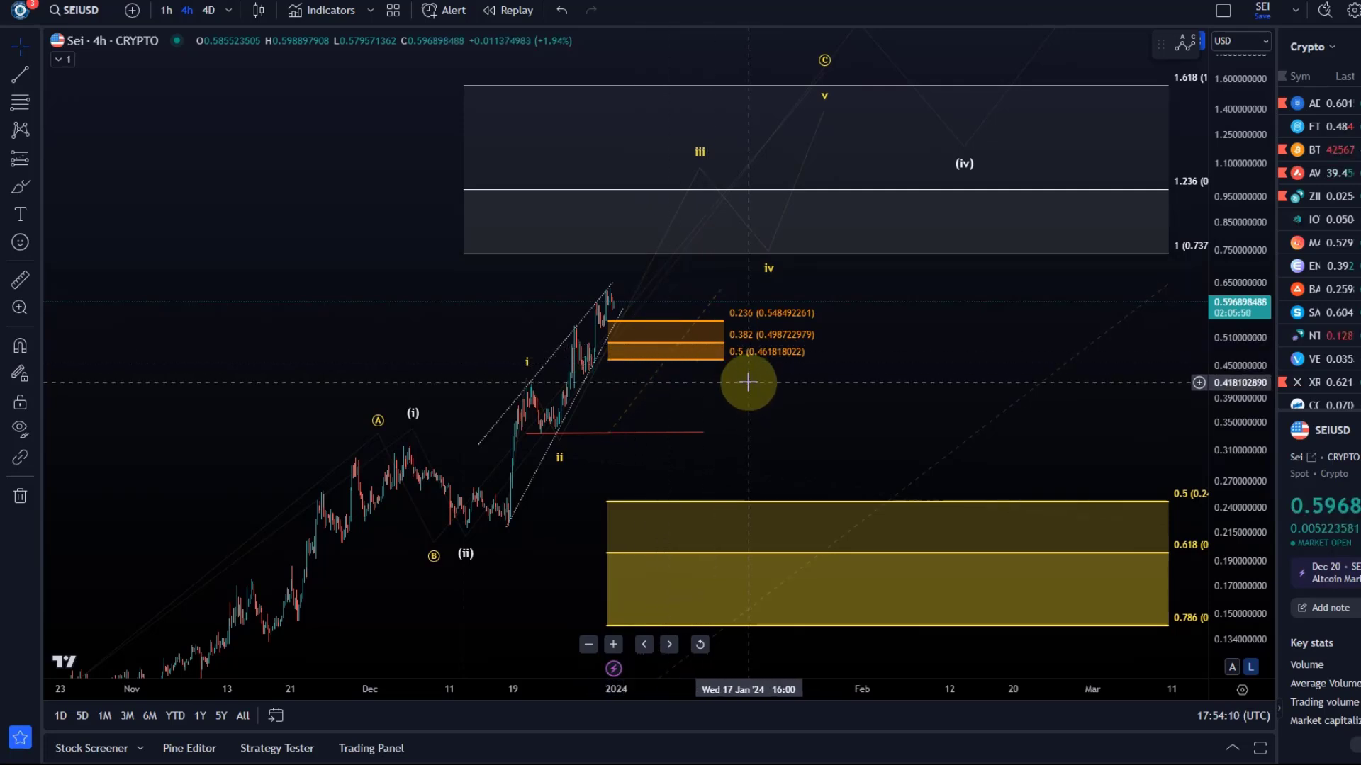
- Place an Elliott impulse from the mid-December low: (i) at the recent high, (ii) near 0.36, (iii)–(v) projected higher
scroll(749, 384, "up", 2)
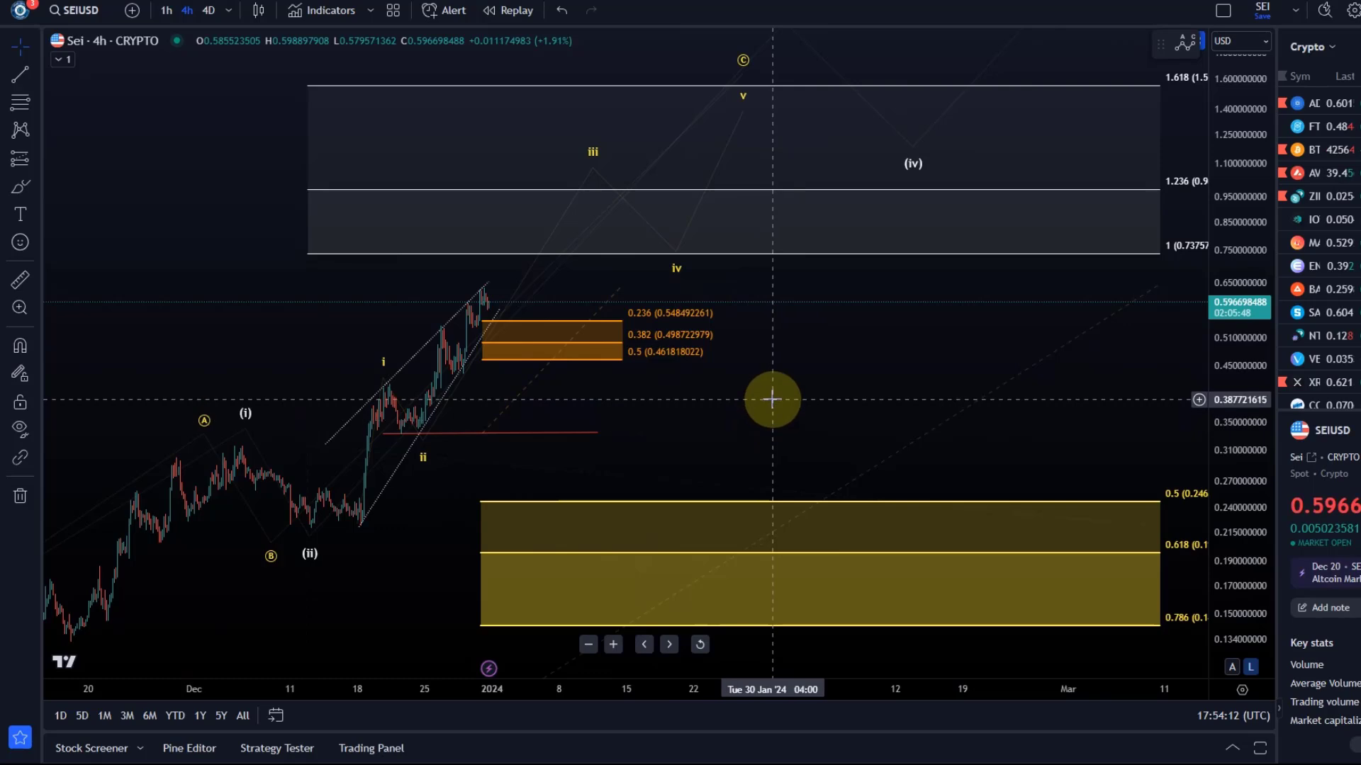
scroll(737, 389, "down", 2)
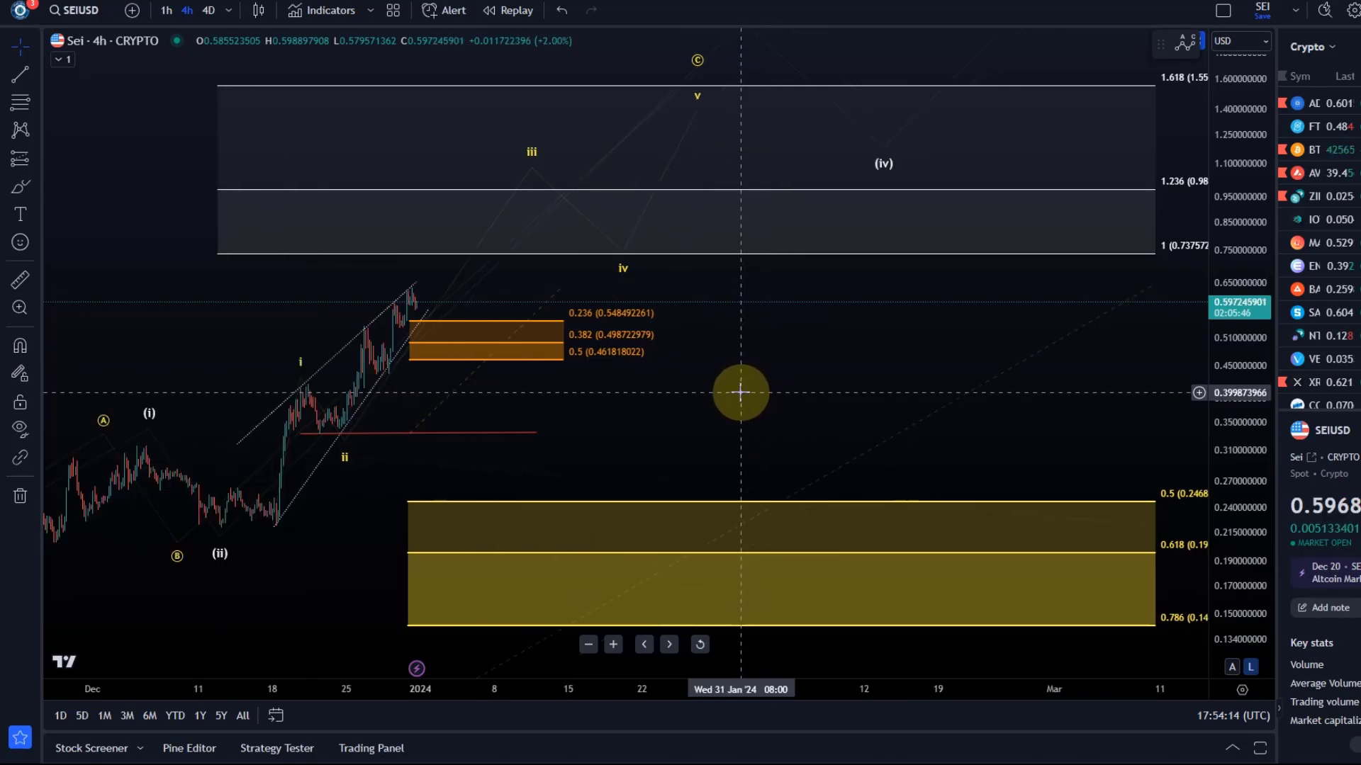
left_click_drag(671, 443, 841, 480)
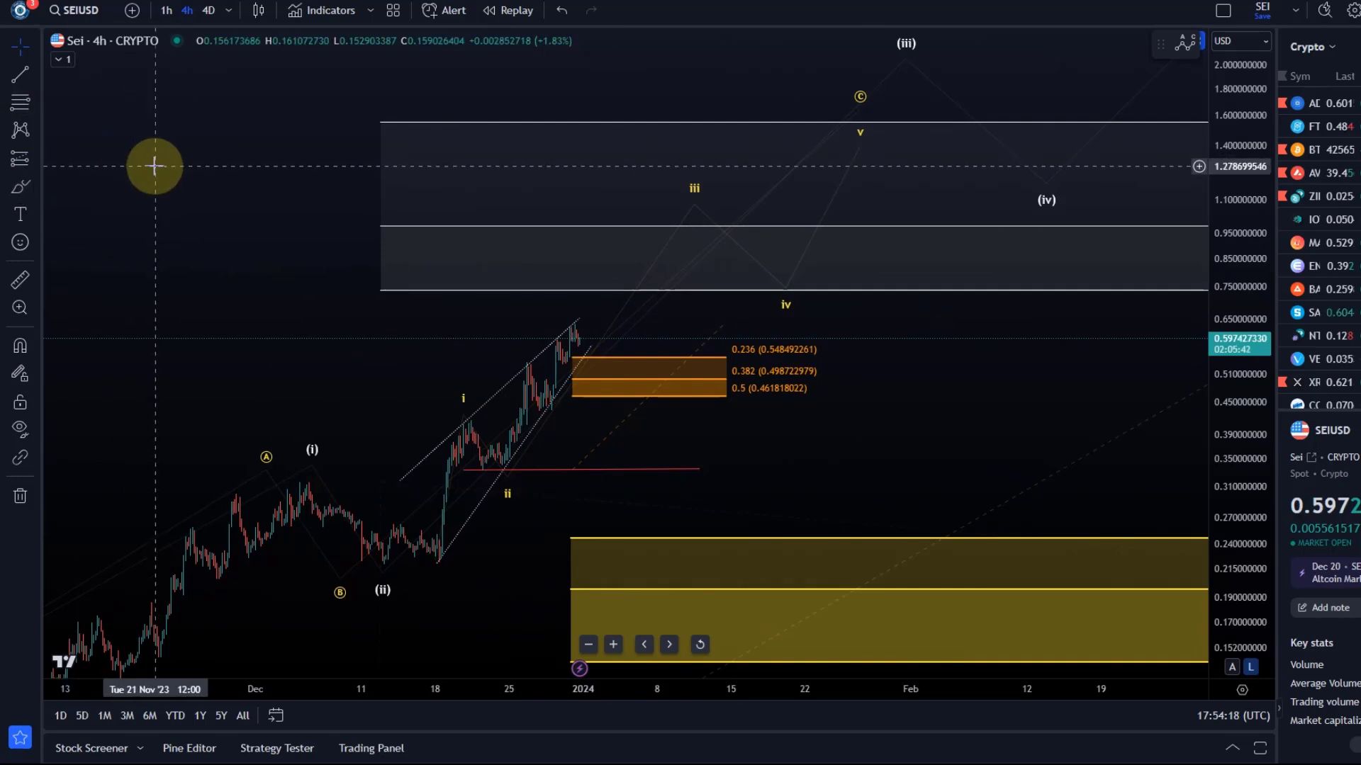
left_click(33, 138)
left_click(259, 395)
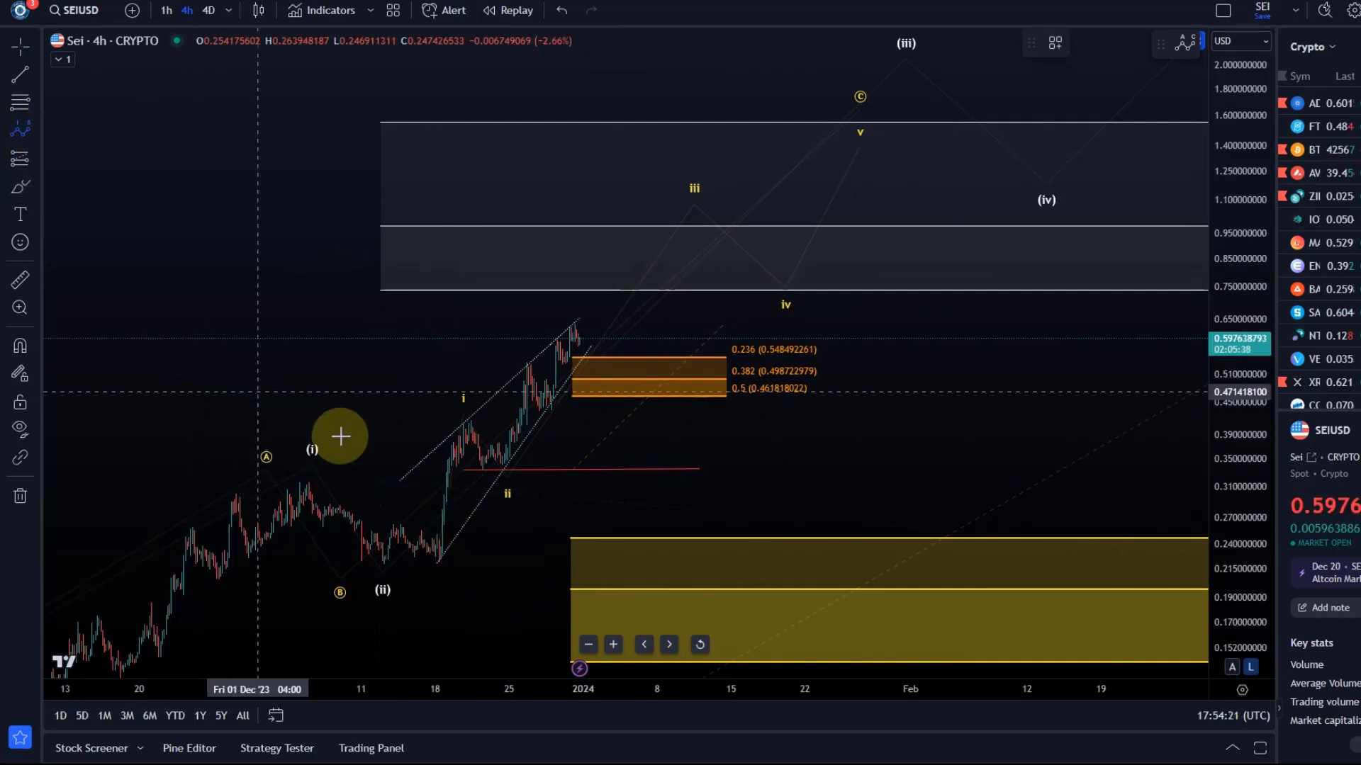
left_click(388, 557)
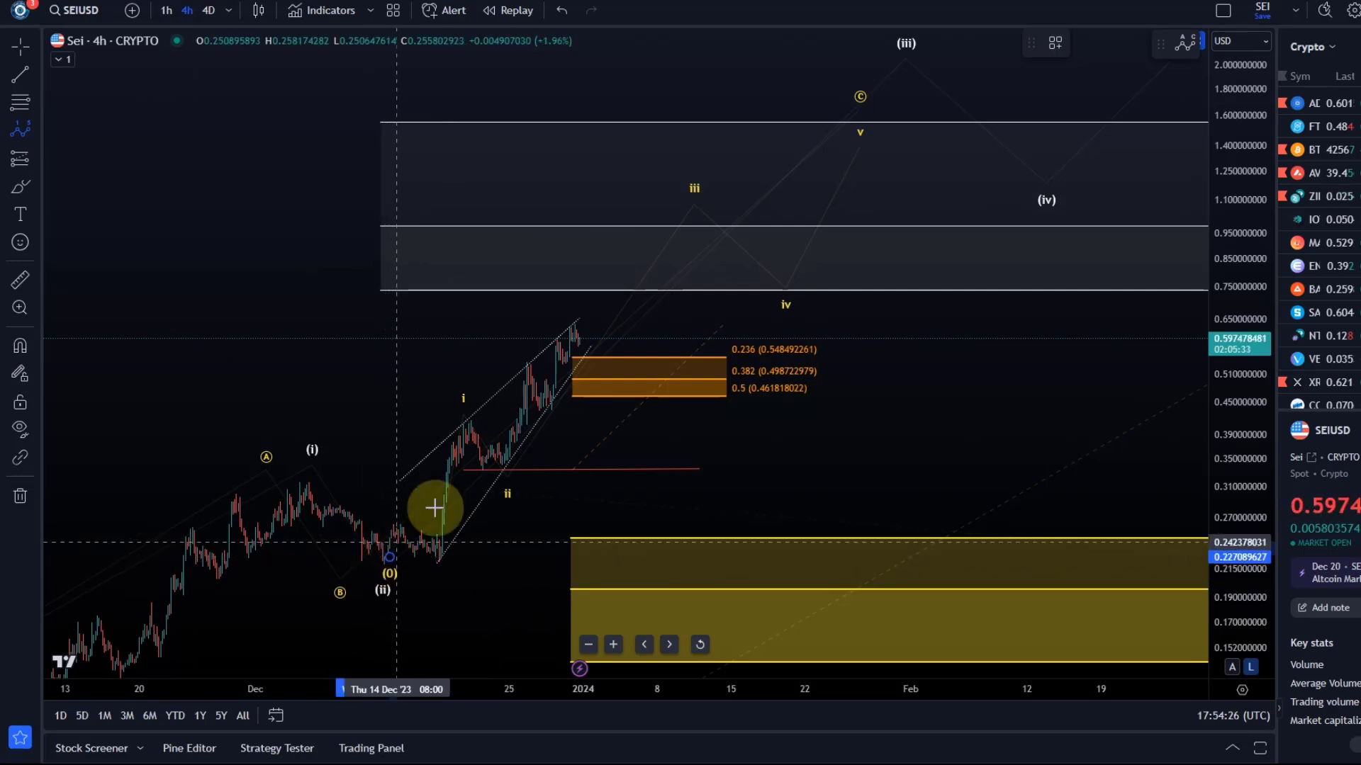
left_click(575, 305)
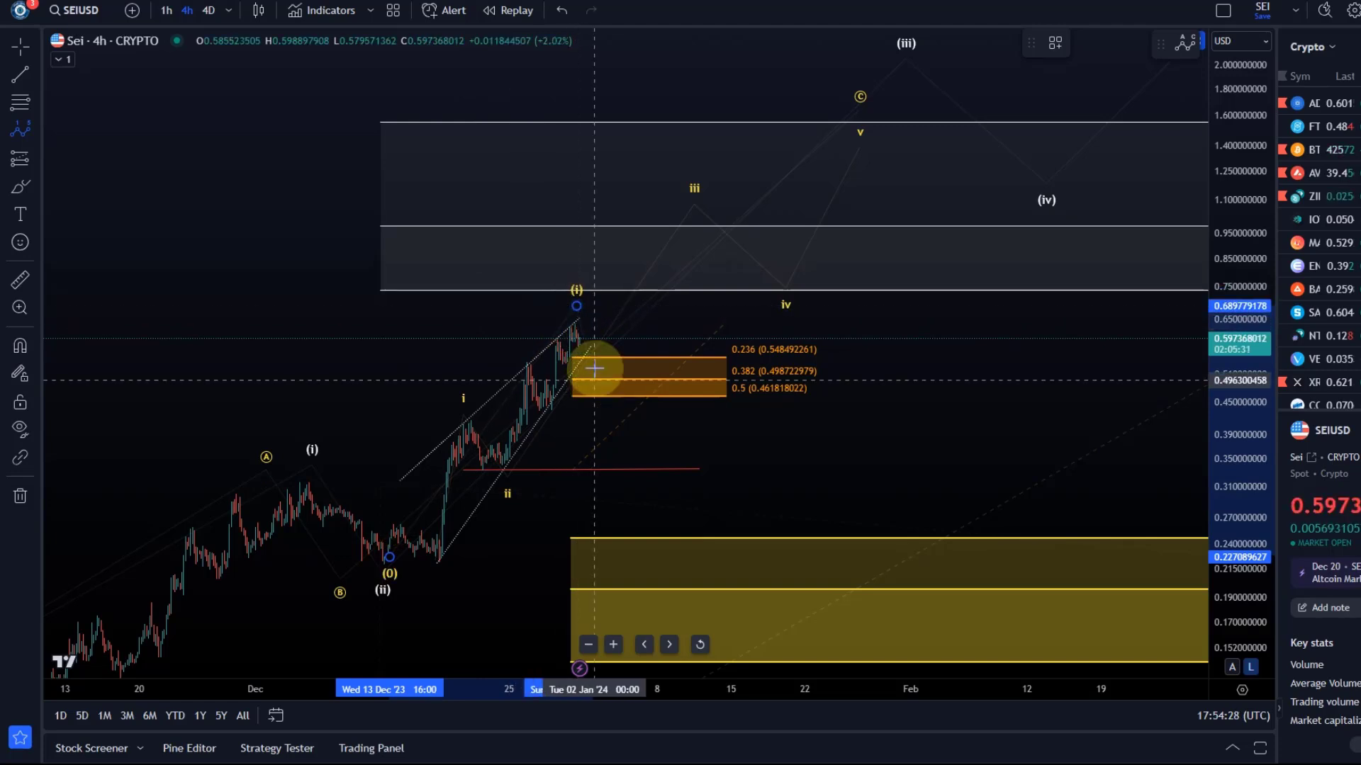
left_click(662, 452)
left_click(863, 207)
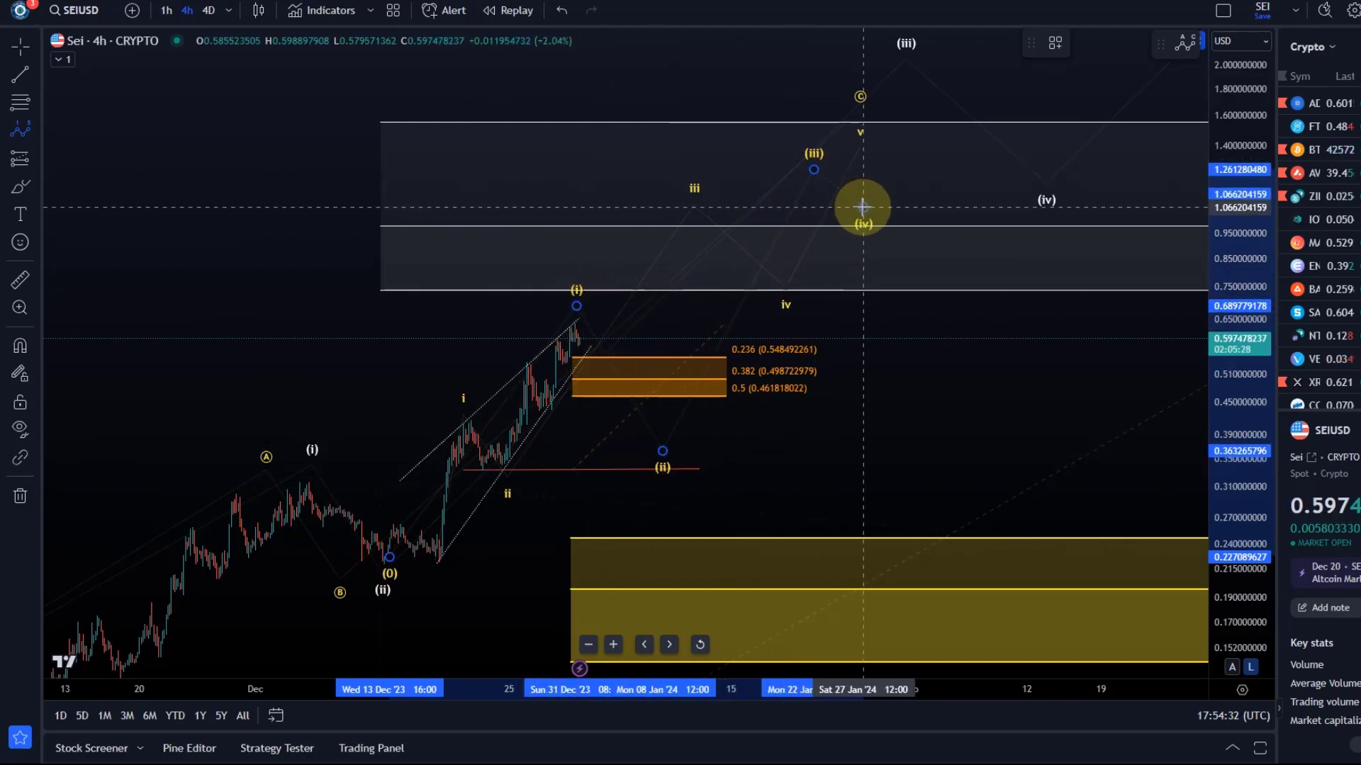
left_click(910, 83)
left_click(1084, 41)
- Change the new impulse count's wave degree to Subminuette in its settings
left_click(1081, 66)
left_click(1166, 43)
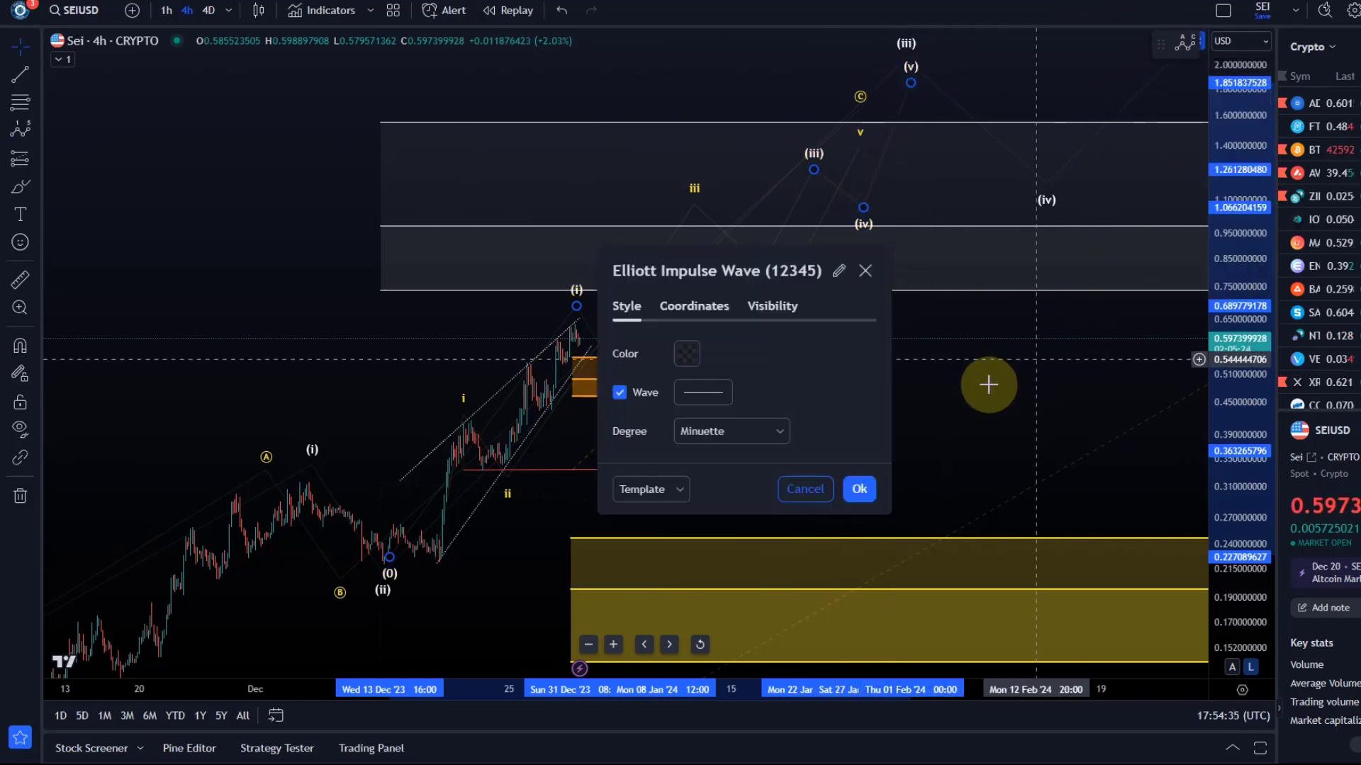
left_click(785, 428)
left_click(724, 675)
left_click(860, 489)
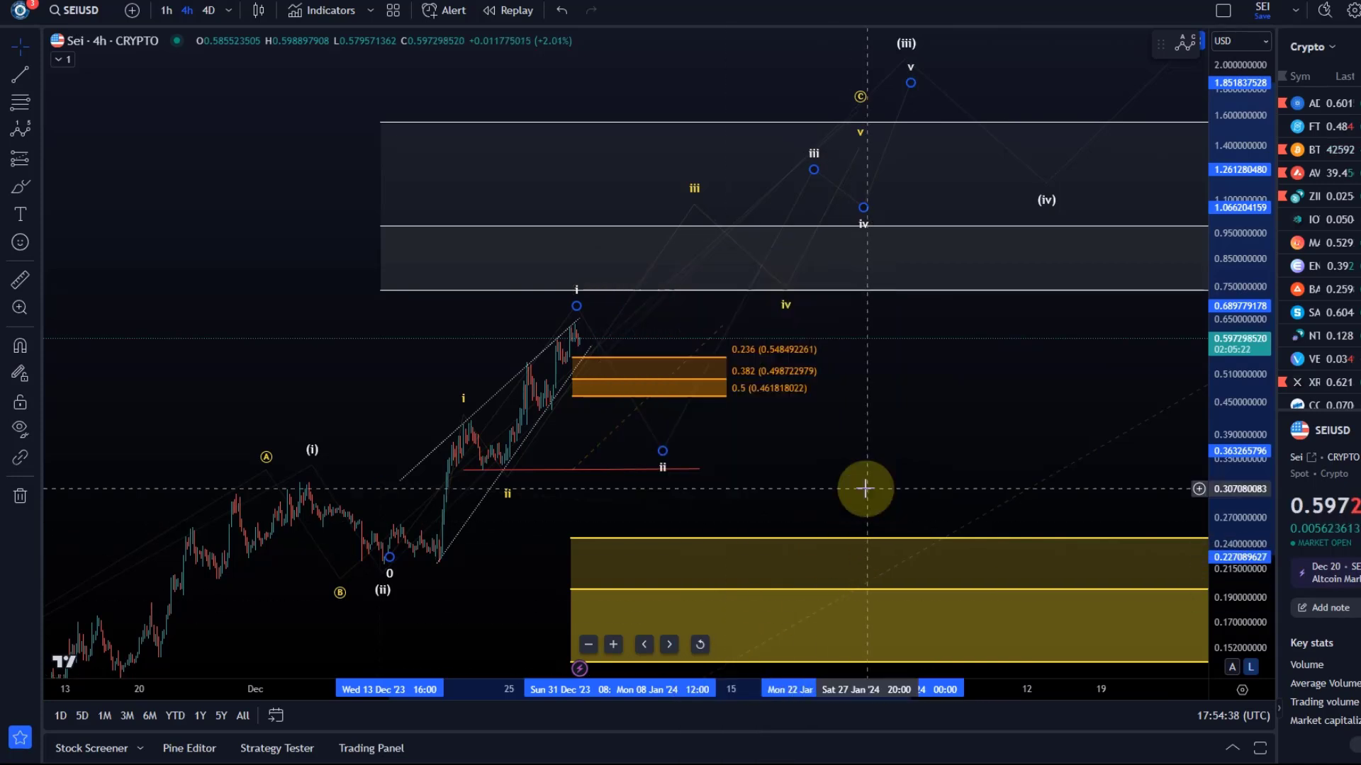
- Nudge the new wave count slightly, then pan and zoom the chart out
left_click_drag(890, 435, 926, 415)
left_click(596, 289)
left_click_drag(592, 293, 578, 305)
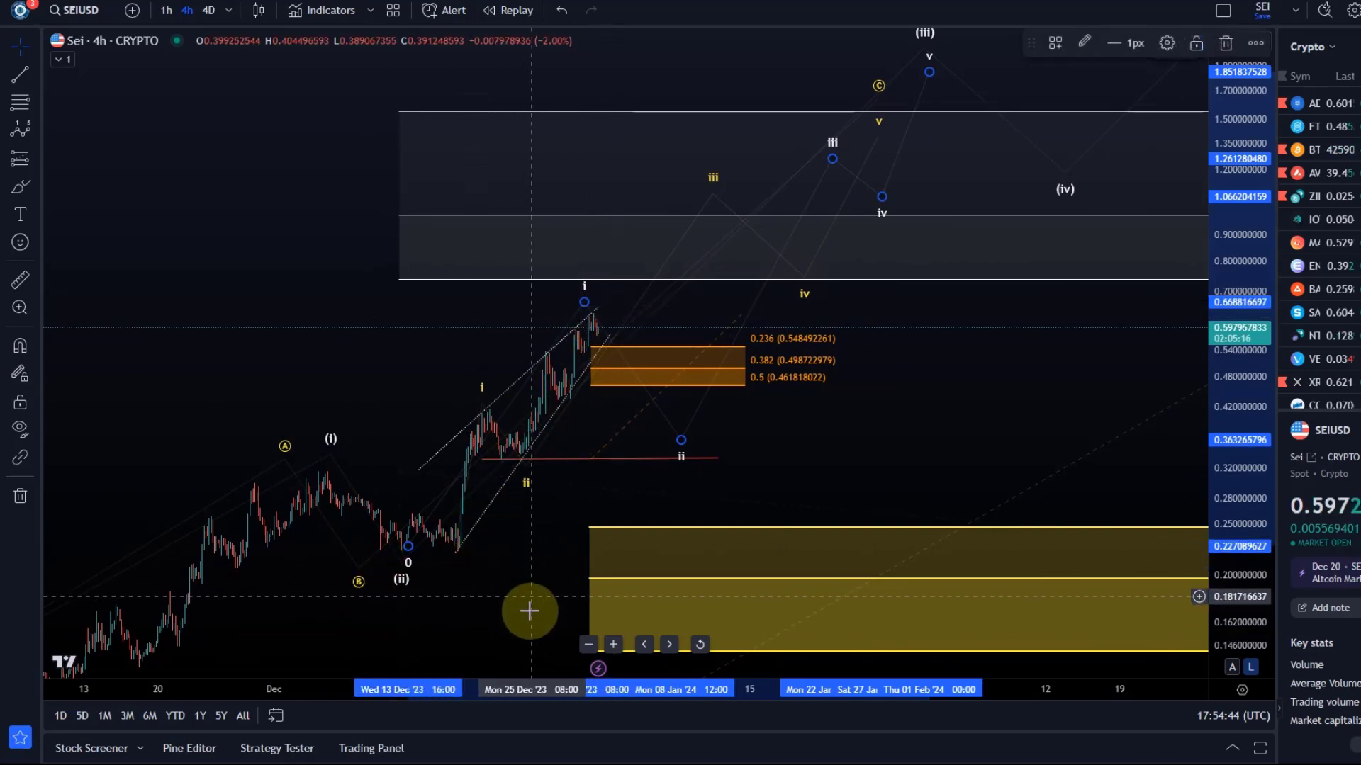
left_click_drag(529, 610, 632, 479)
scroll(662, 516, "down", 3)
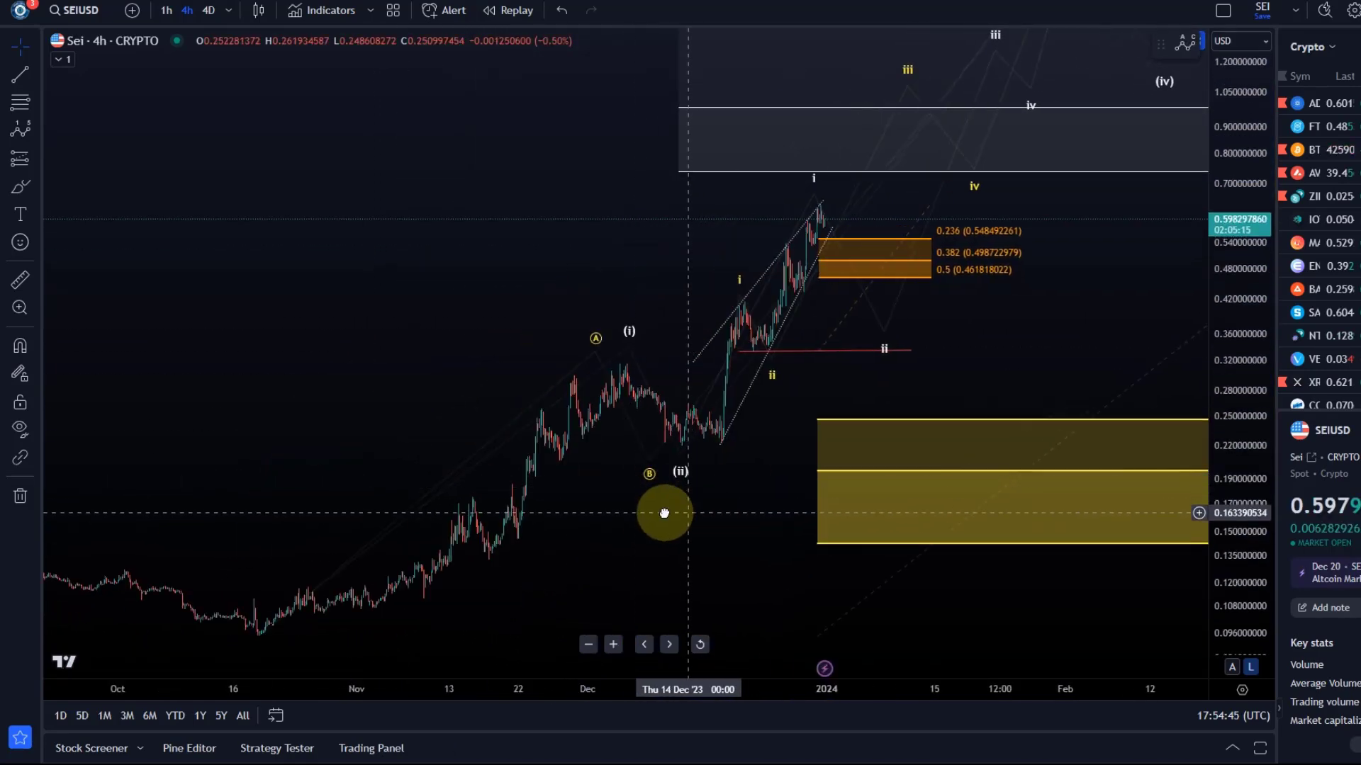
left_click(34, 106)
left_click(92, 121)
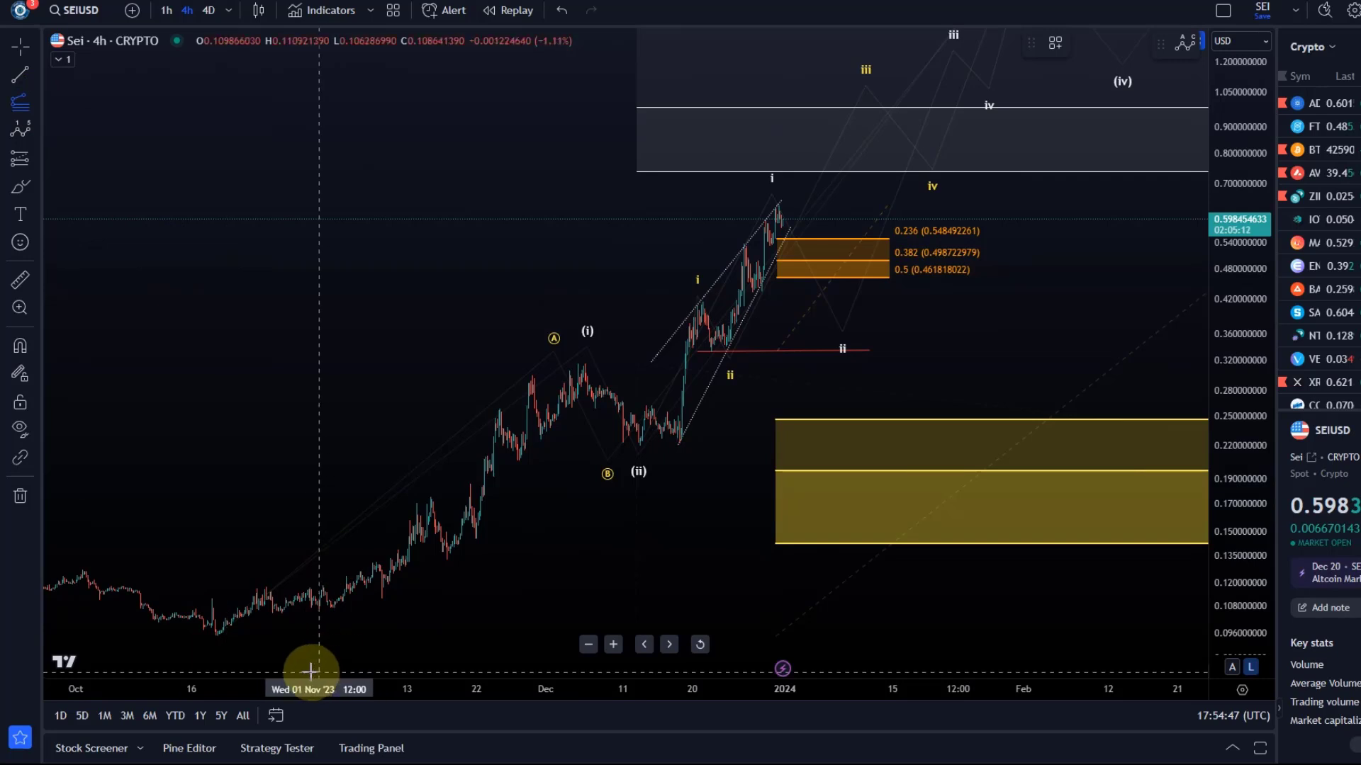
left_click(295, 638)
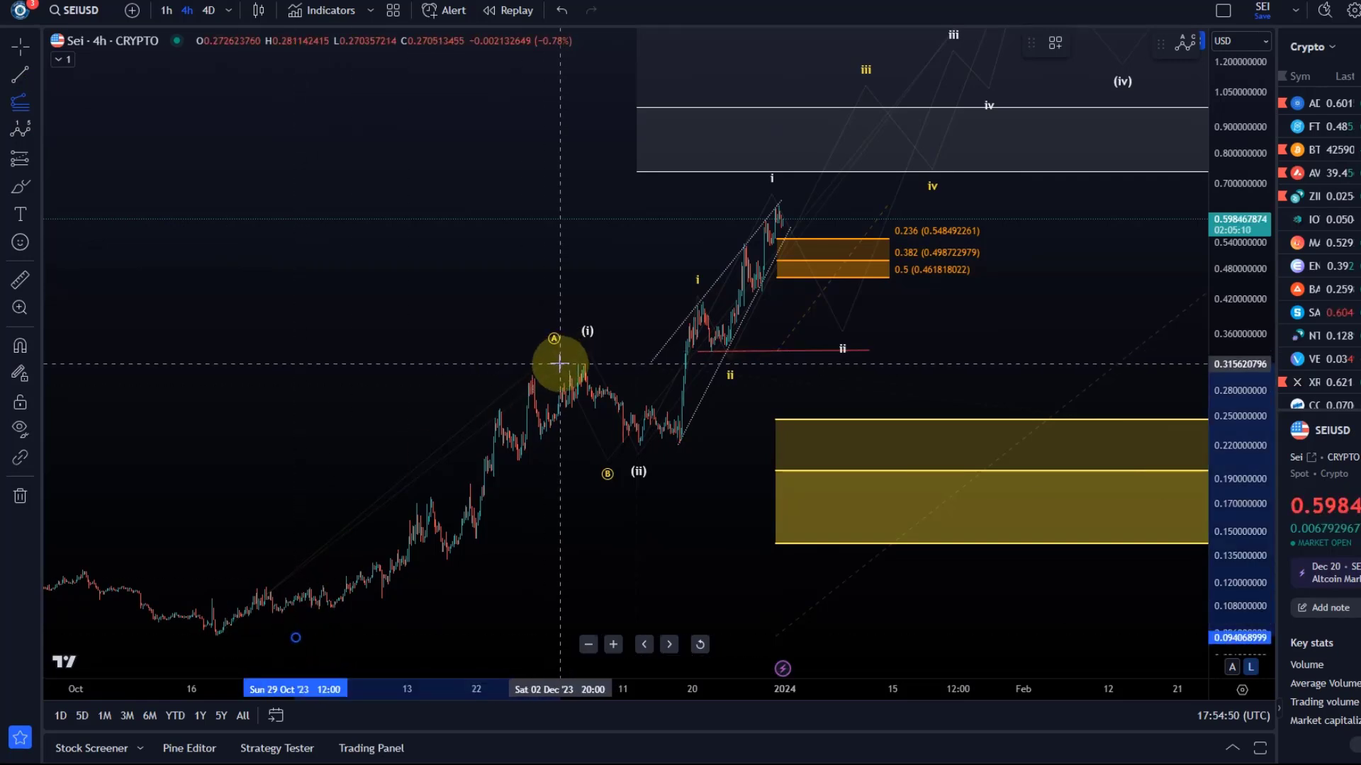
left_click(560, 364)
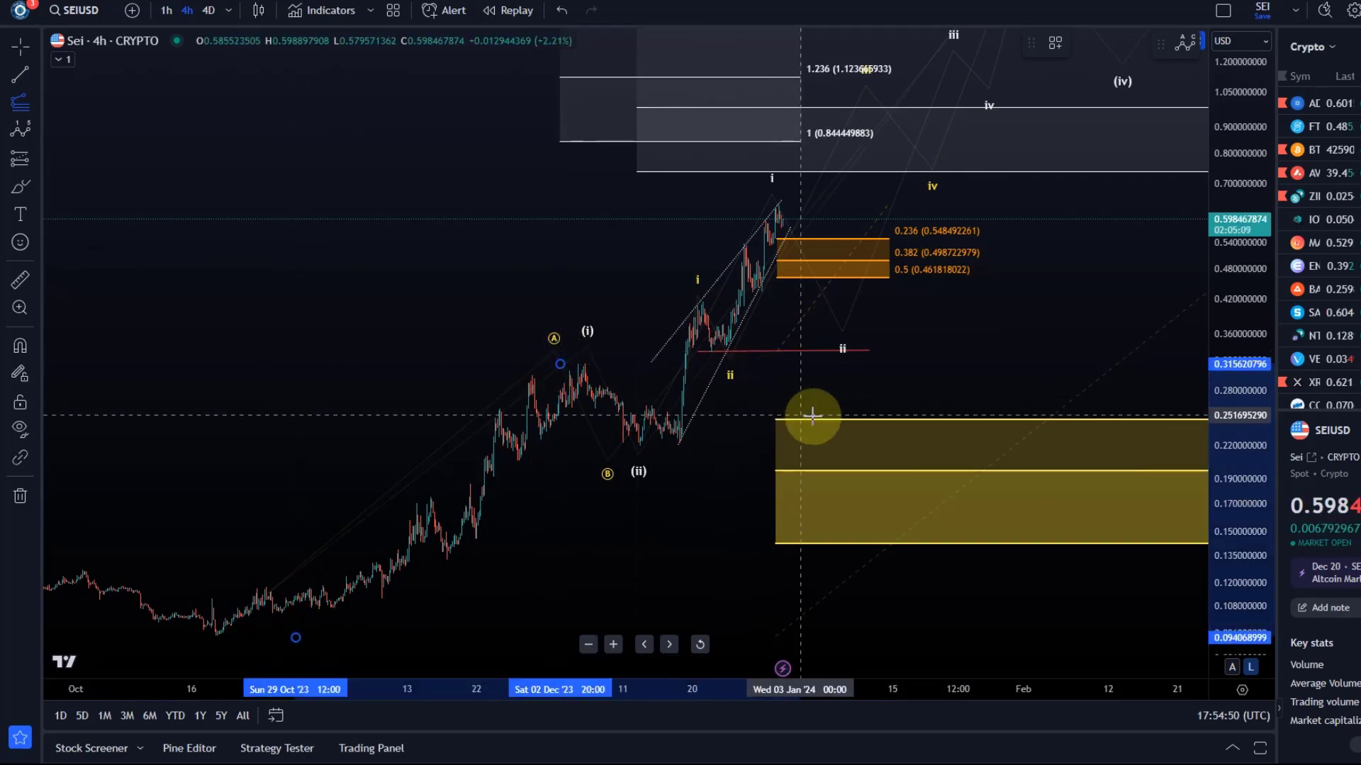
left_click(1058, 445)
left_click(1056, 48)
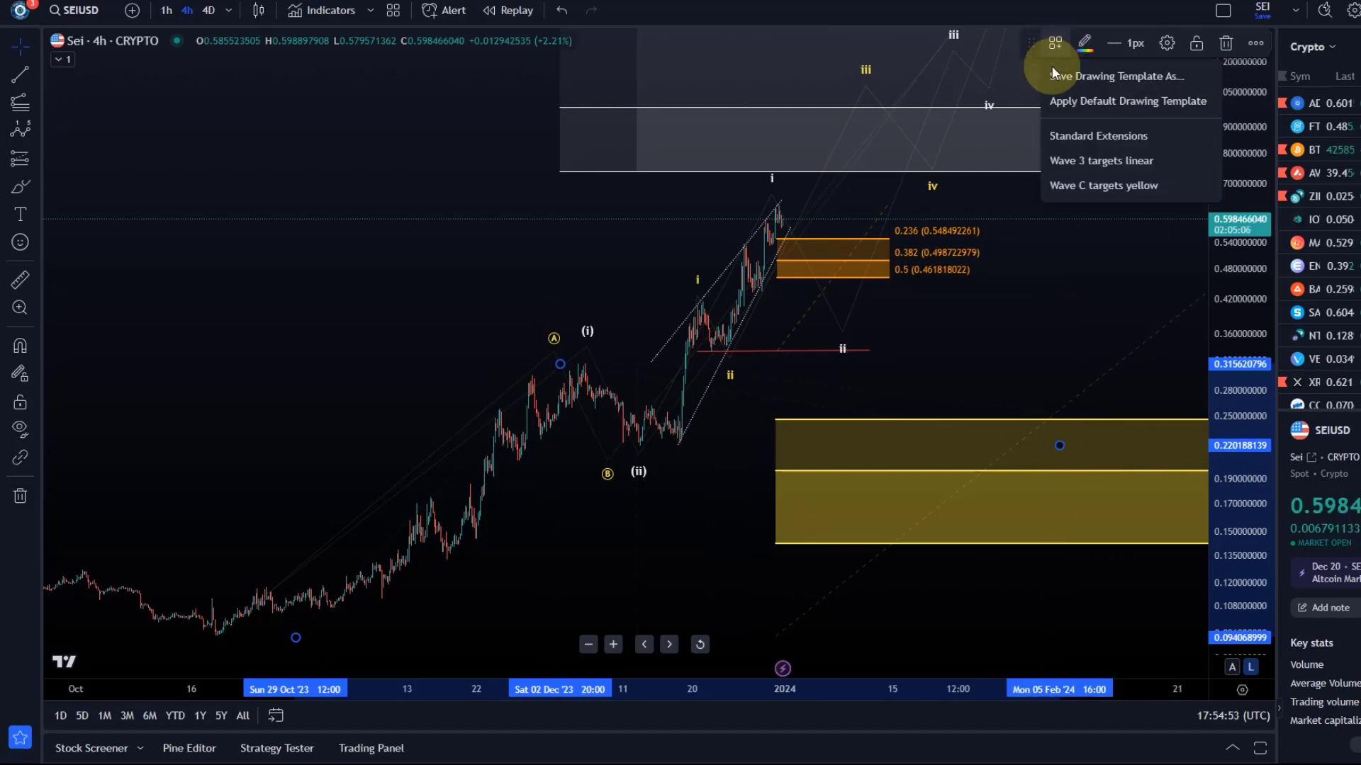
left_click(1066, 133)
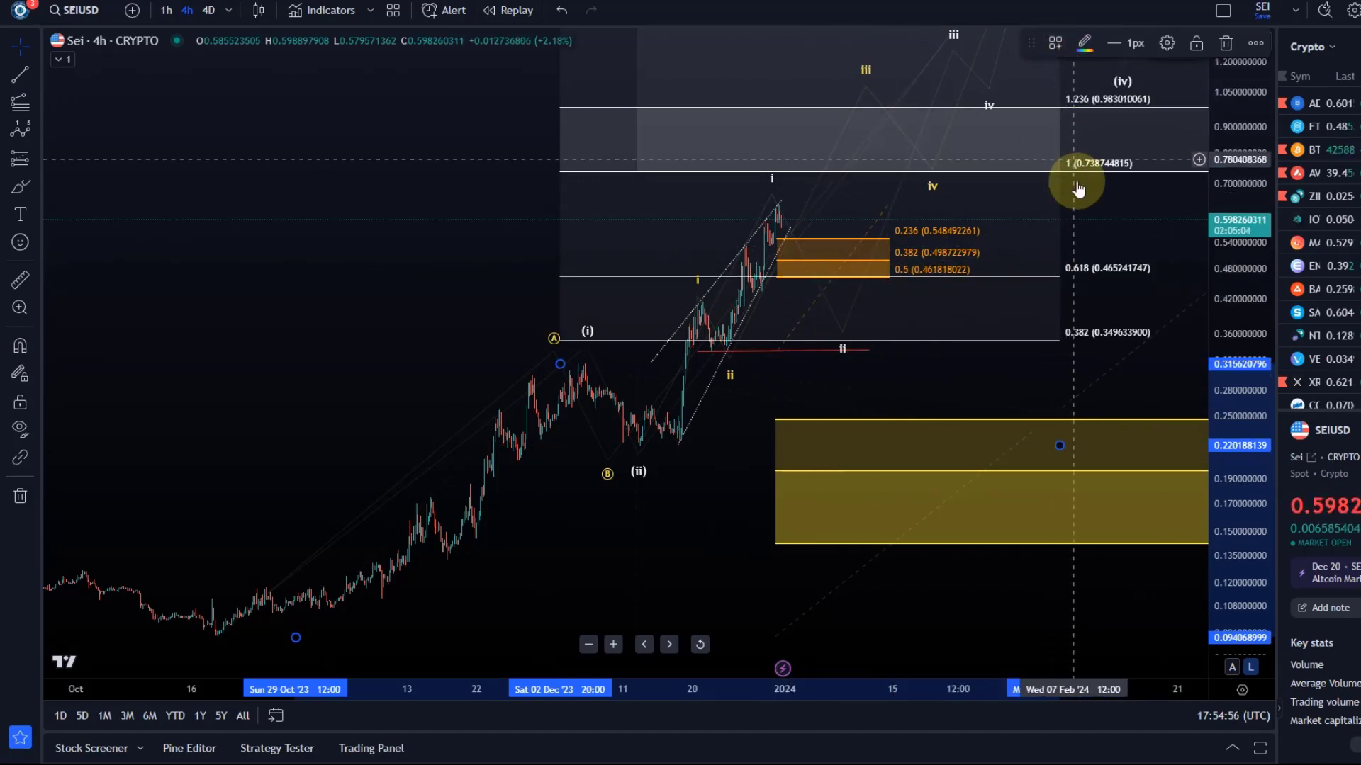
key("Delete")
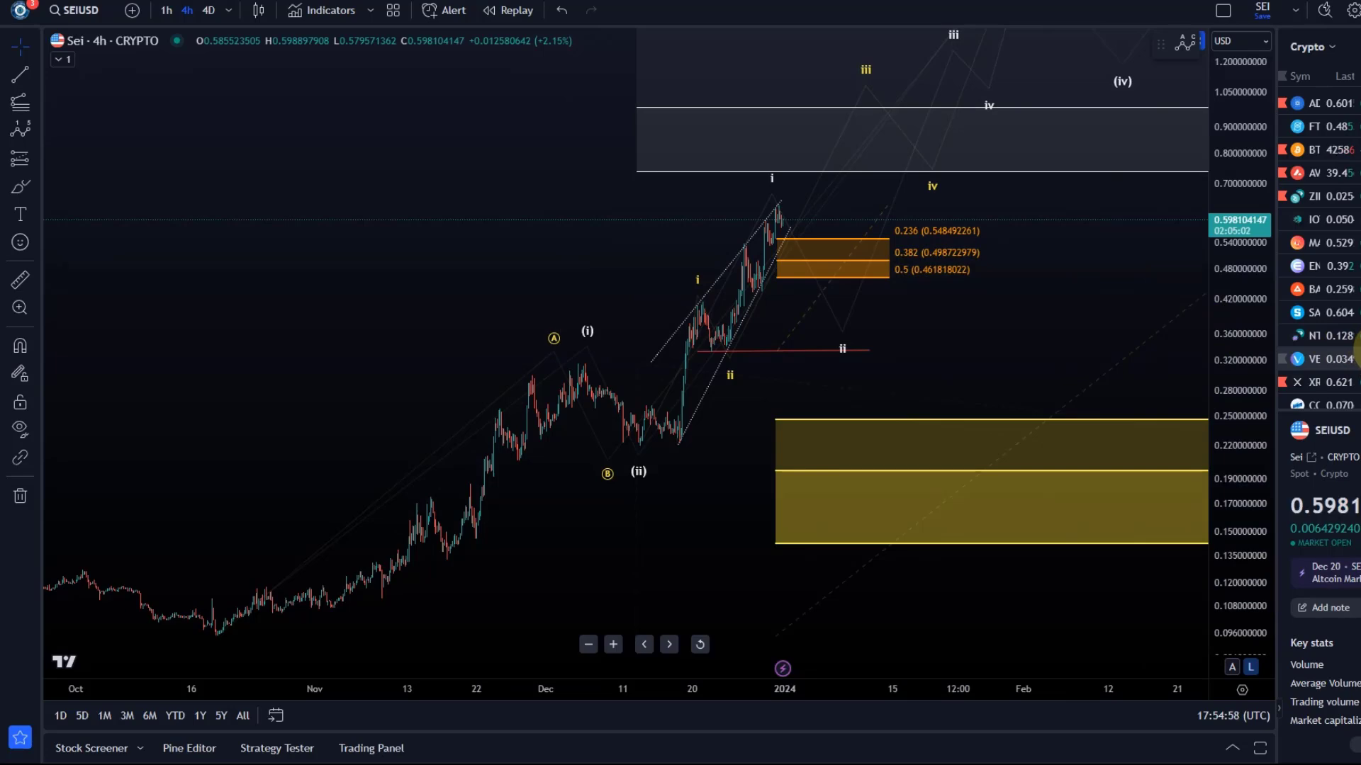
- Delete the projected white 0–v impulse wave count, keeping the A-B-C and other wave labels
scroll(1006, 397, "up", 3)
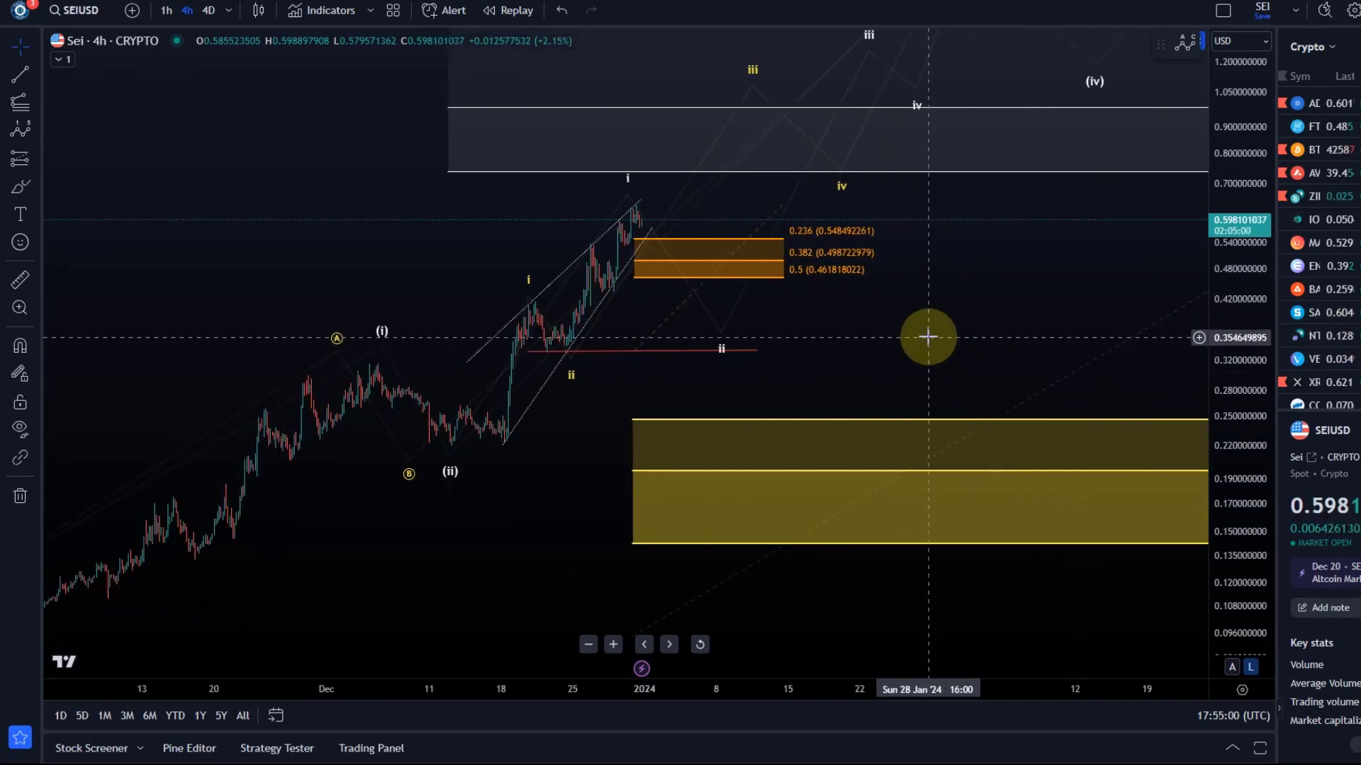
left_click_drag(926, 338, 940, 421)
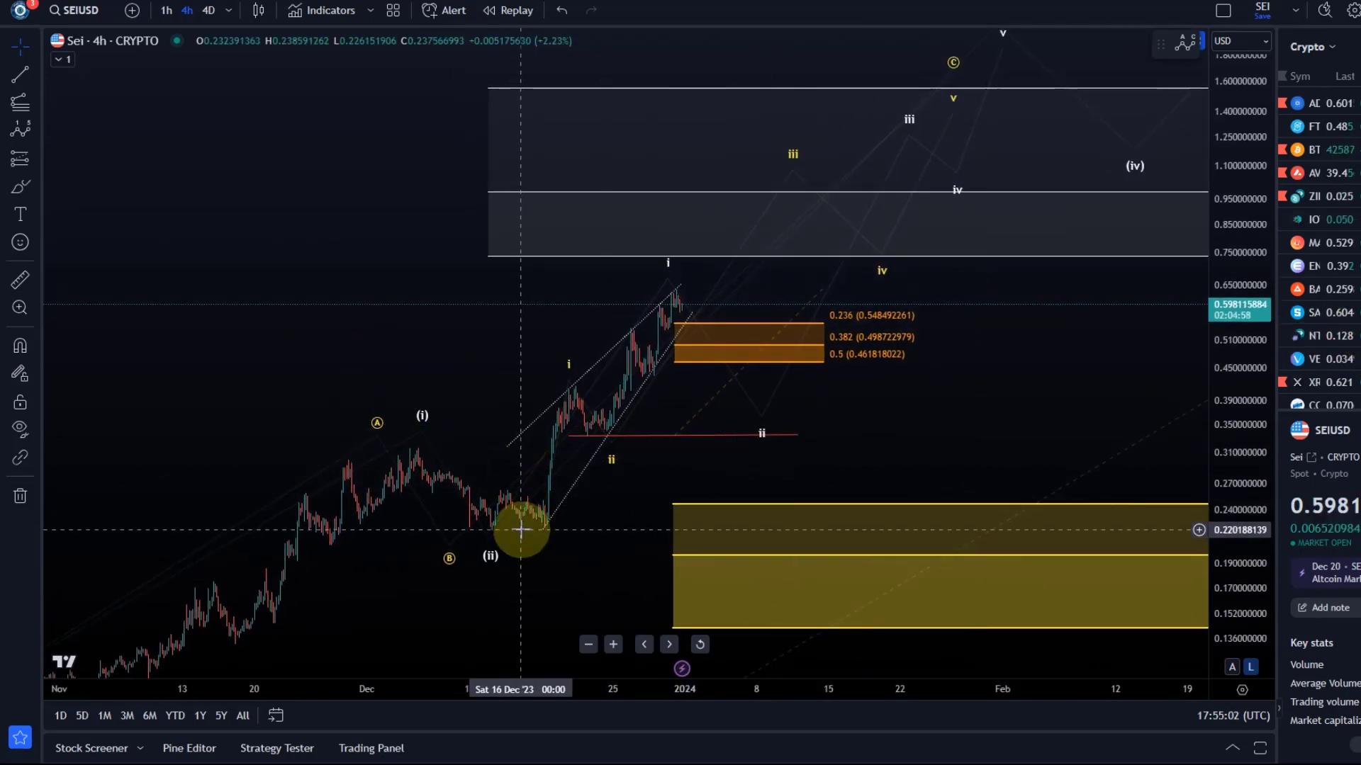
left_click(794, 156)
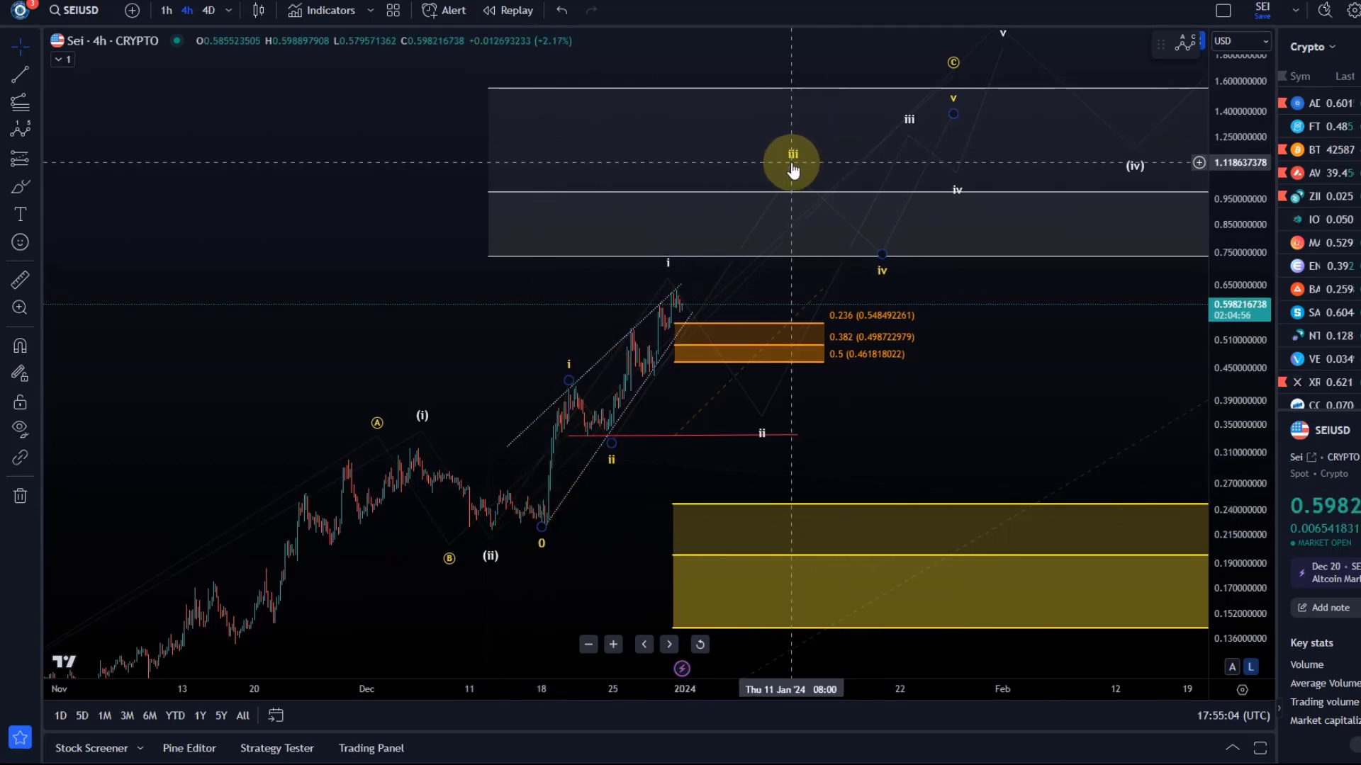
left_click(483, 550)
left_click(516, 537)
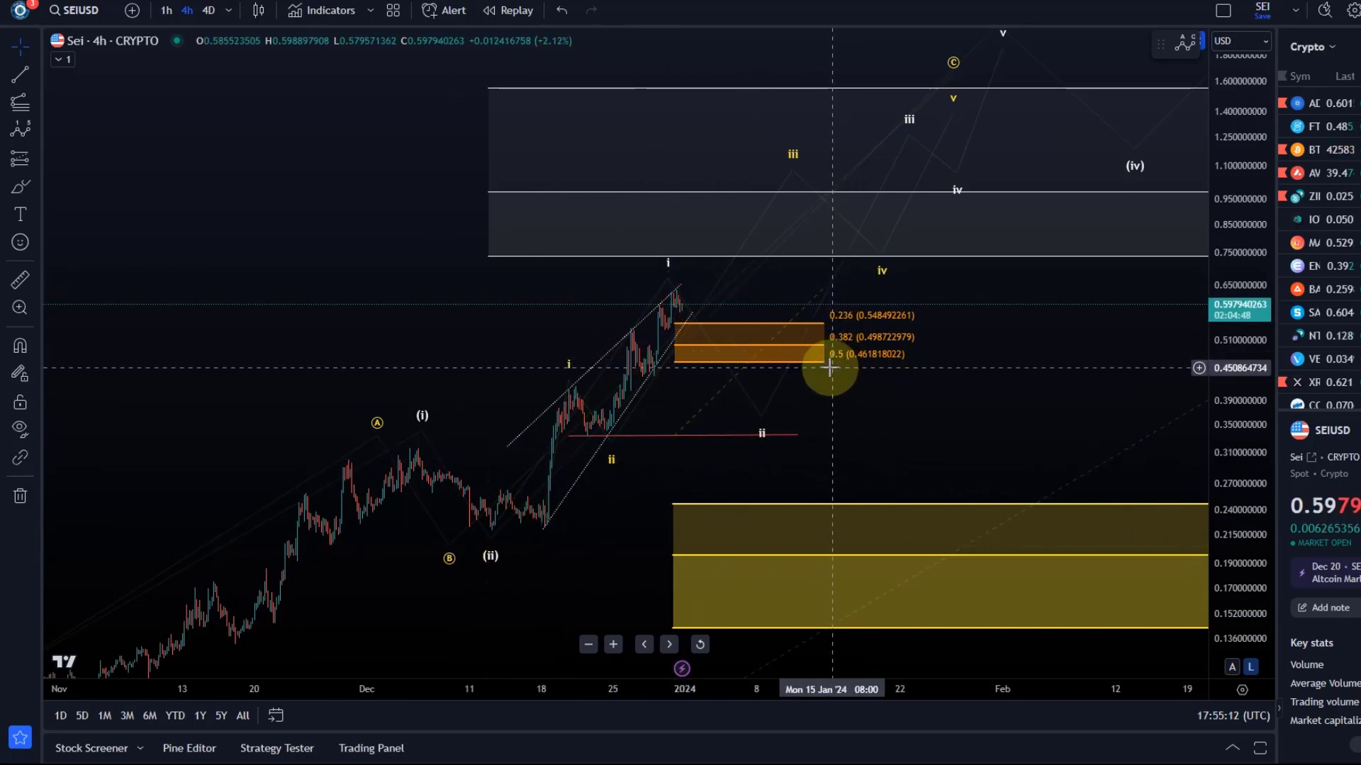
left_click(759, 427)
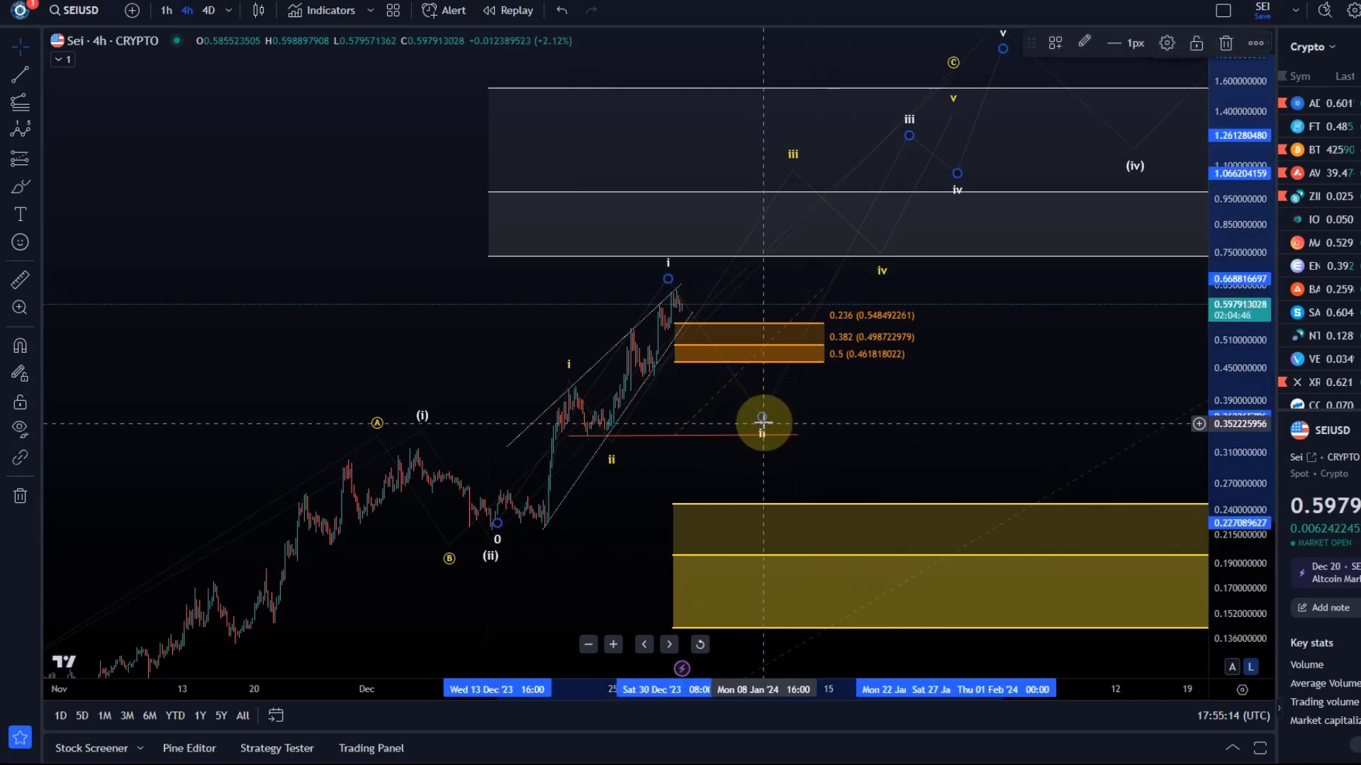
key("Delete")
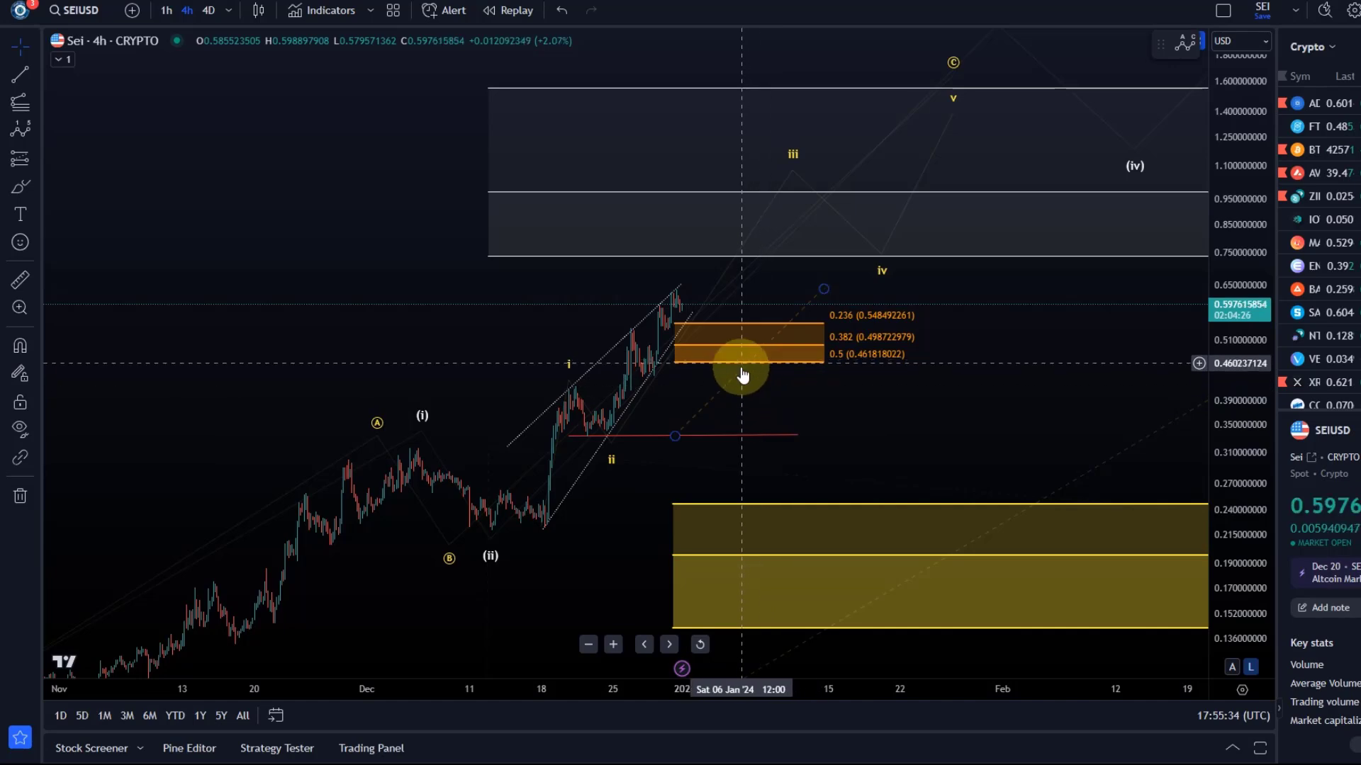
- Zoom out and compress the price scale so every Fibonacci level, up to the 1 extension at 0.737572511, shows
scroll(730, 393, "down", 3)
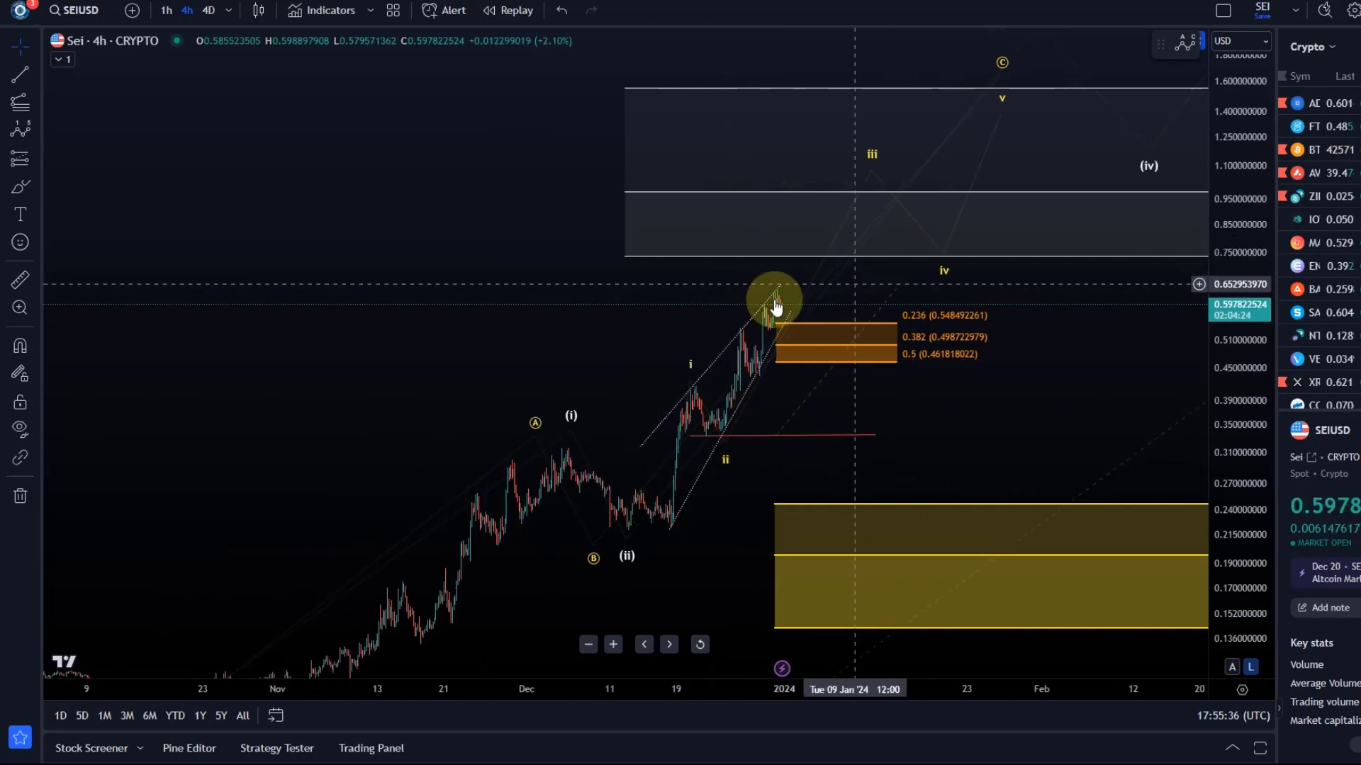
scroll(631, 231, "down", 5)
left_click_drag(1240, 298, 1275, 395)
left_click_drag(978, 355, 904, 341)
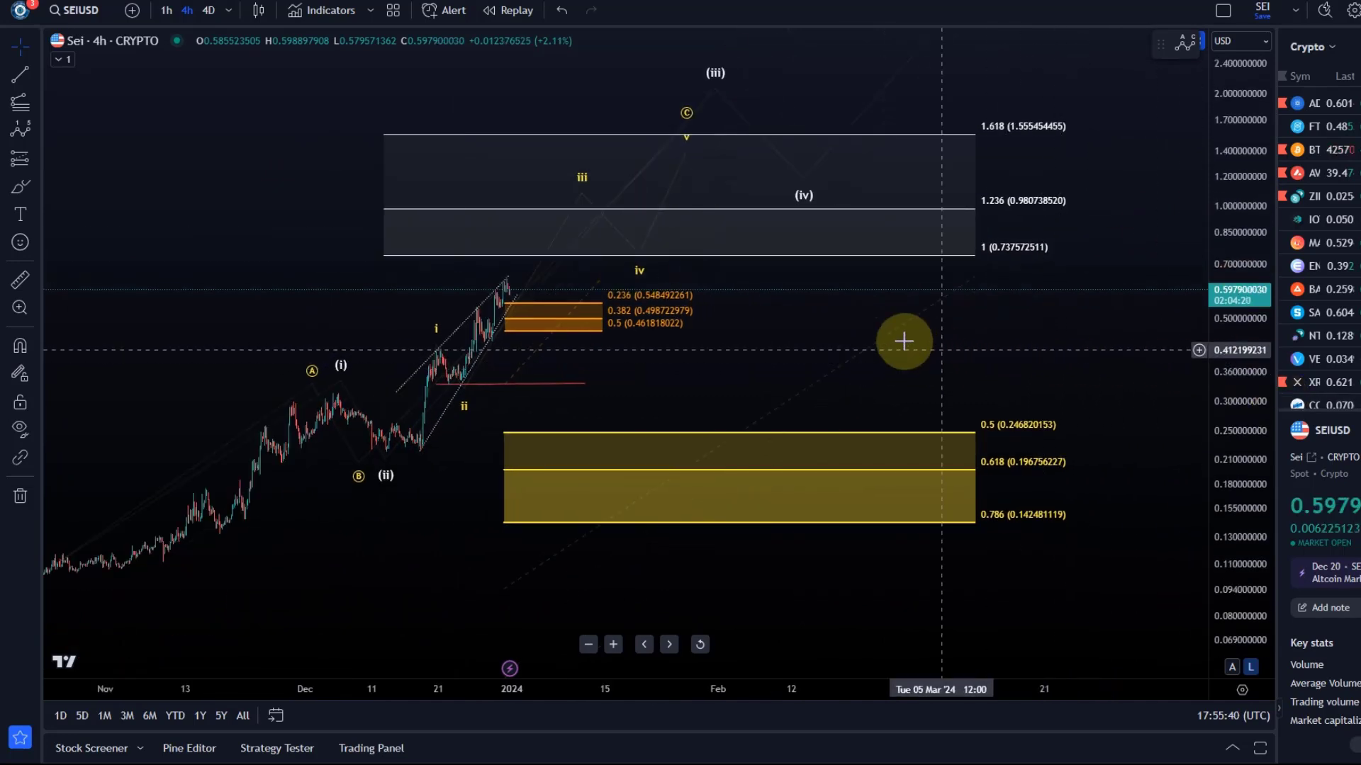
left_click_drag(793, 312, 863, 343)
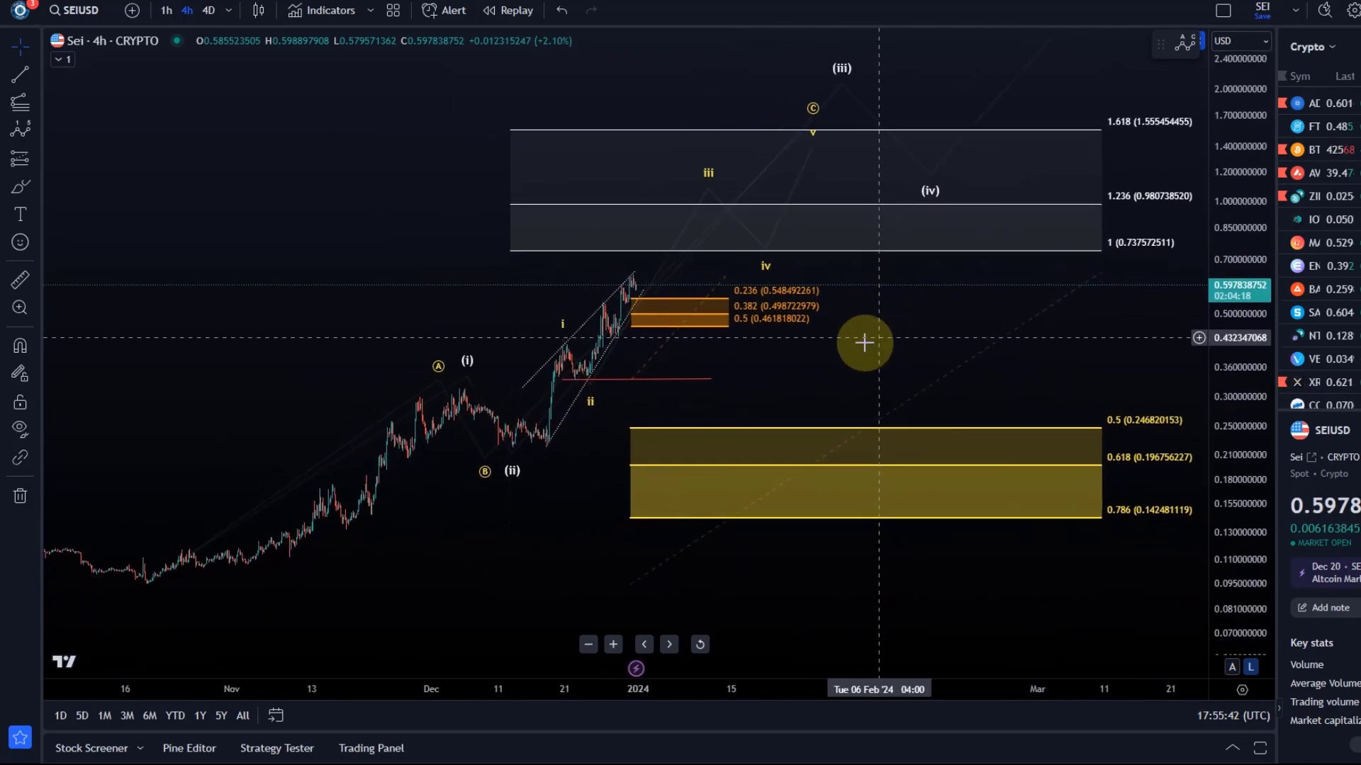
left_click(763, 324)
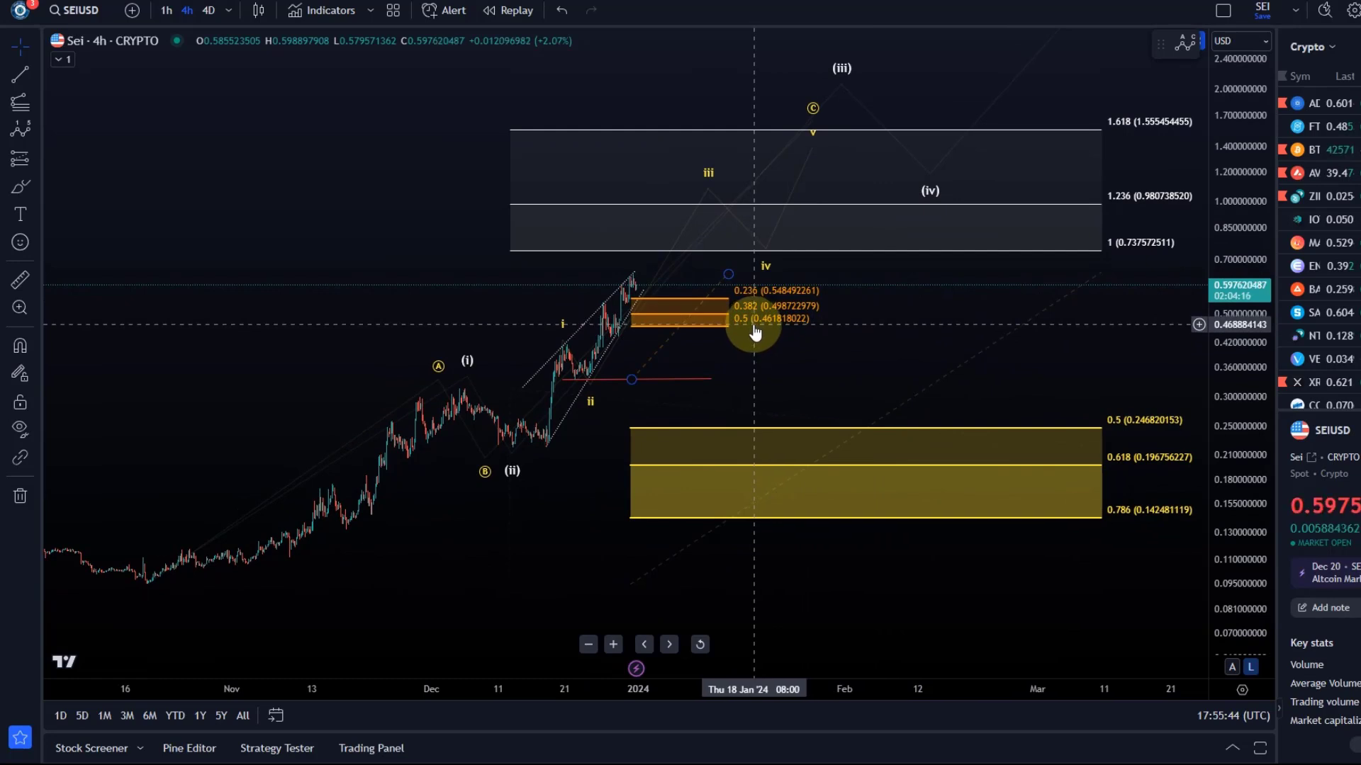
left_click(786, 364)
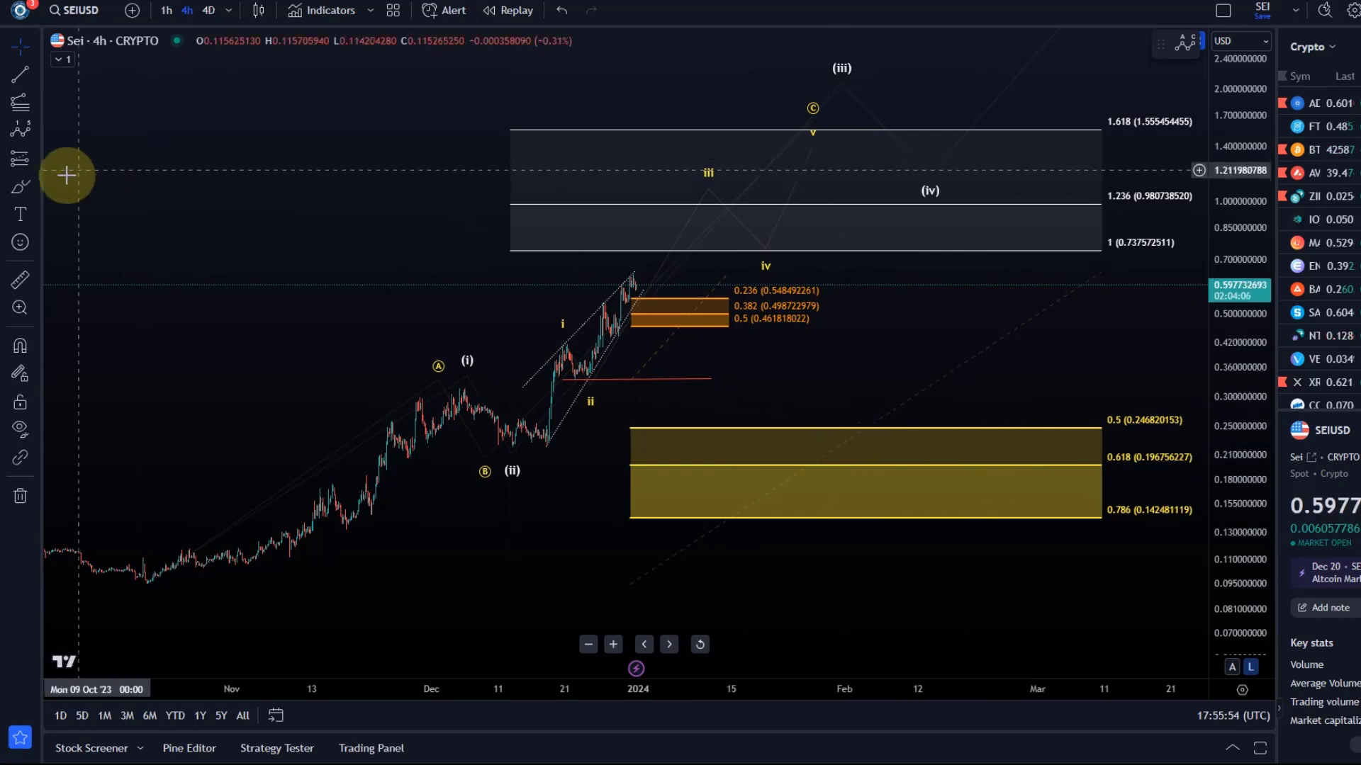
- Draw a Triangle shape with its apex on the 0.236 level and both base corners on the 0.786 line
left_click(38, 185)
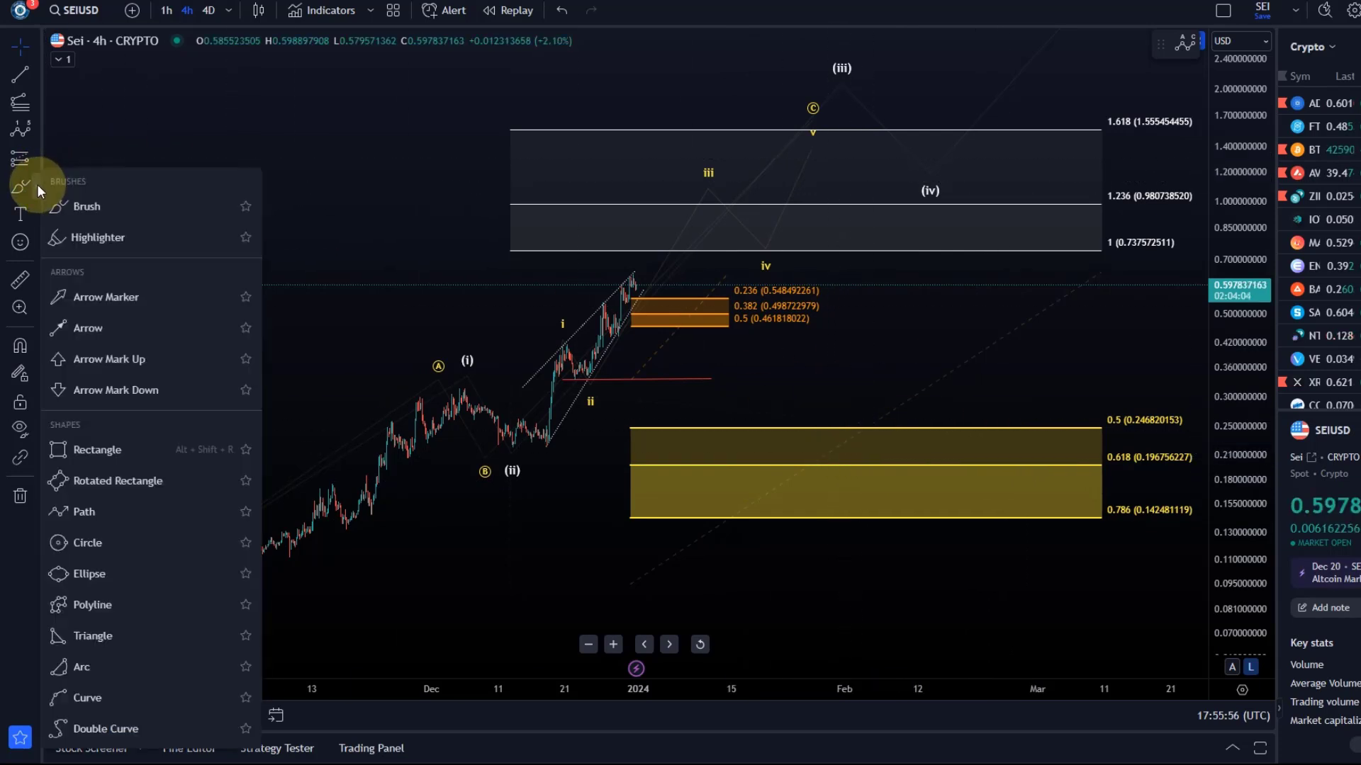
left_click(131, 649)
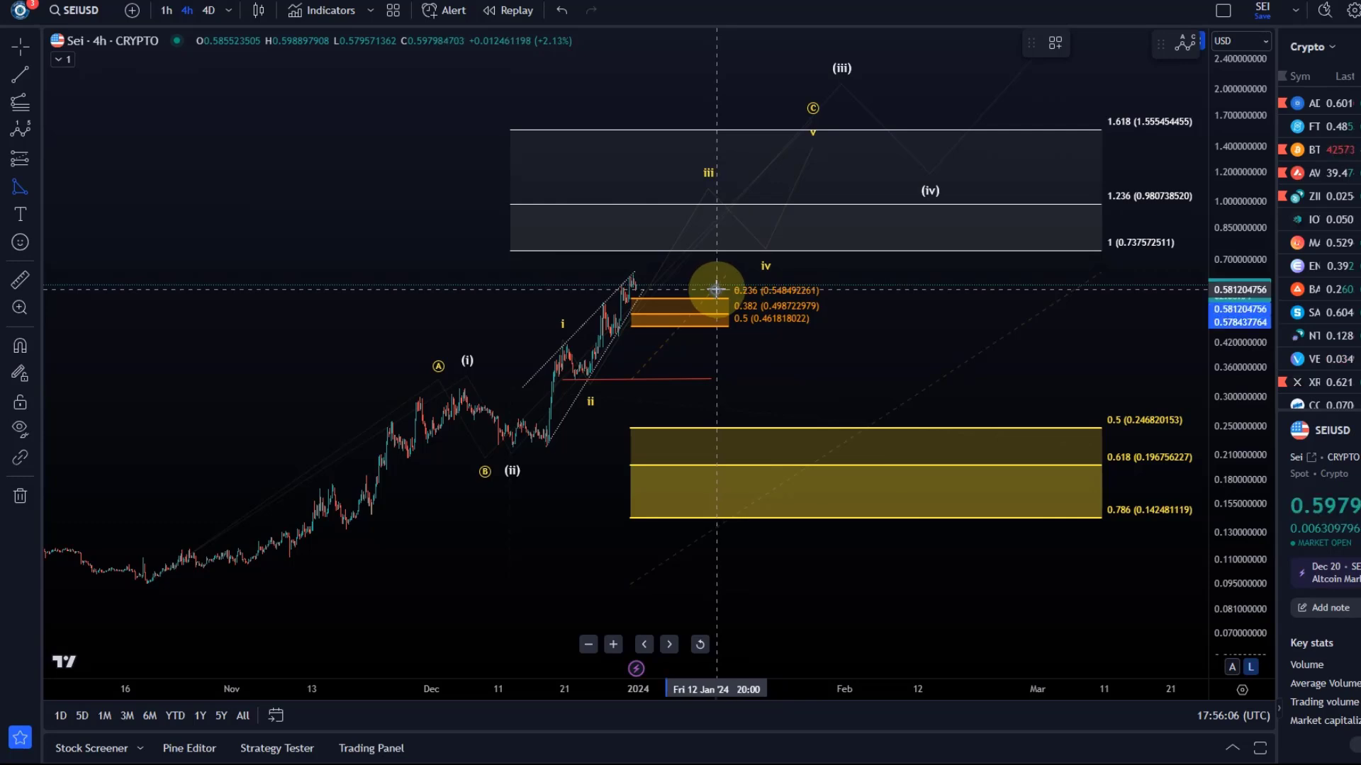
left_click_drag(715, 289, 592, 514)
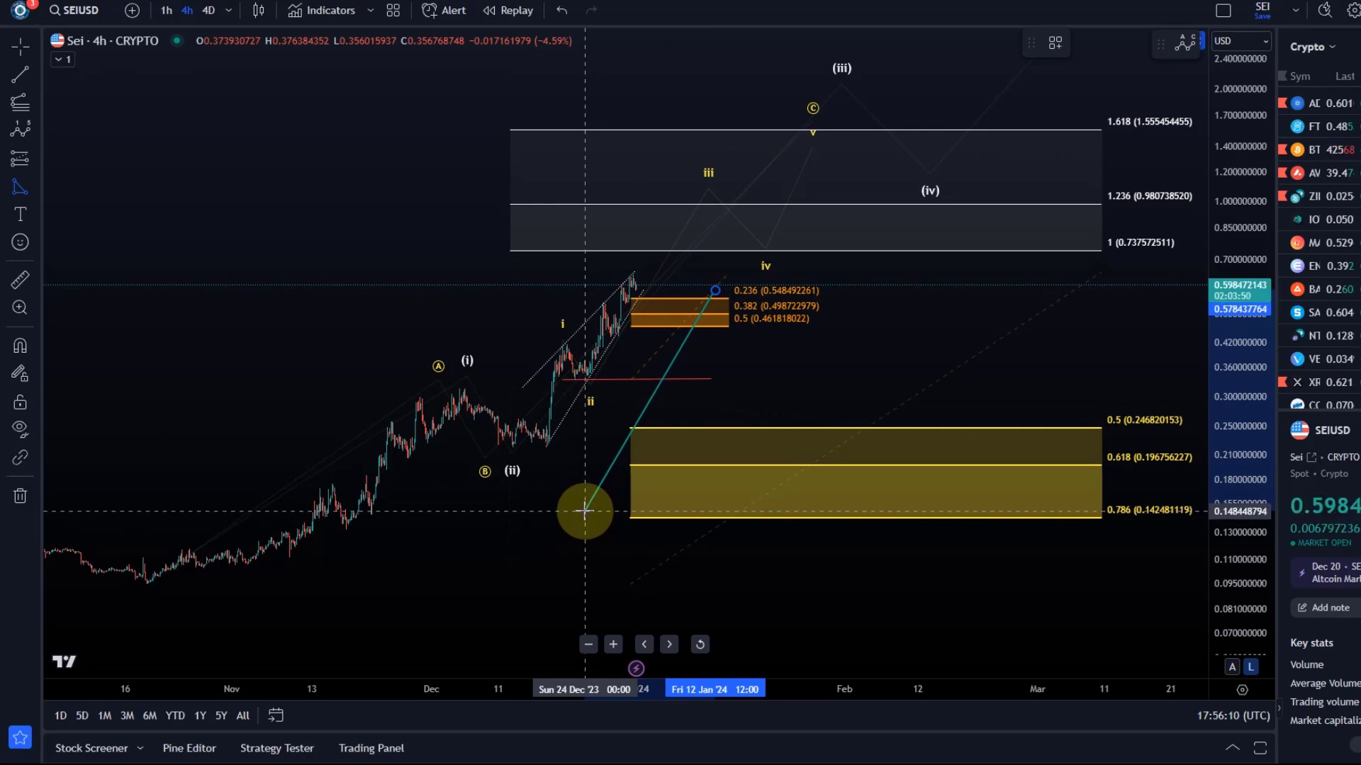
left_click_drag(589, 508, 582, 502)
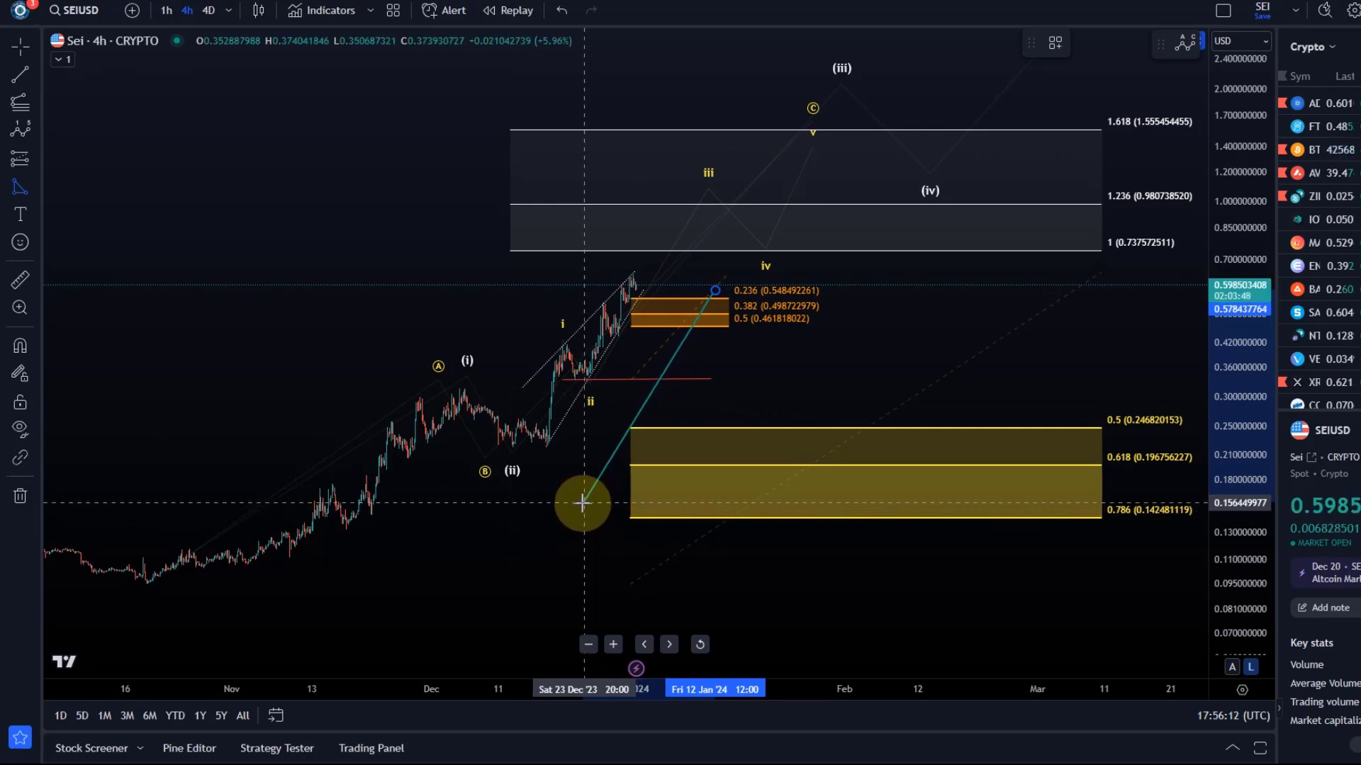
left_click(579, 516)
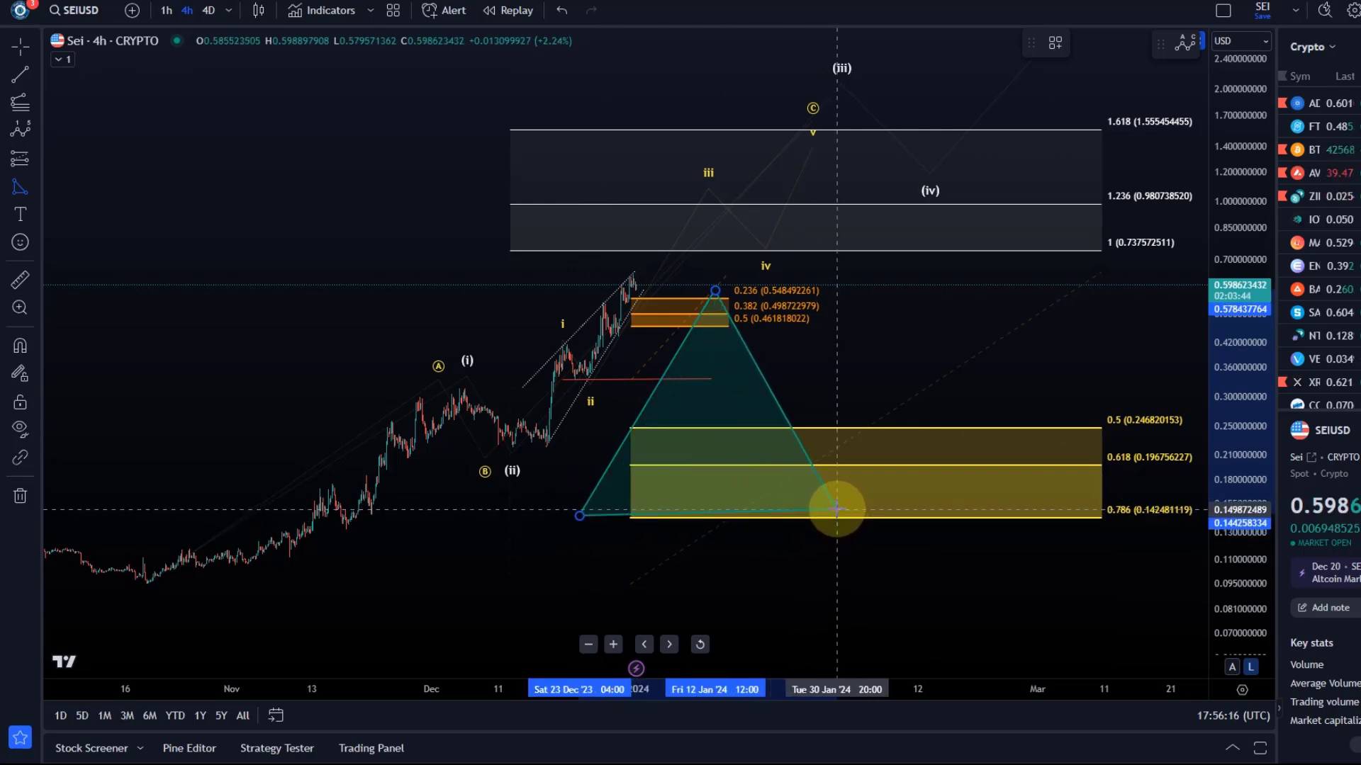
left_click(831, 515)
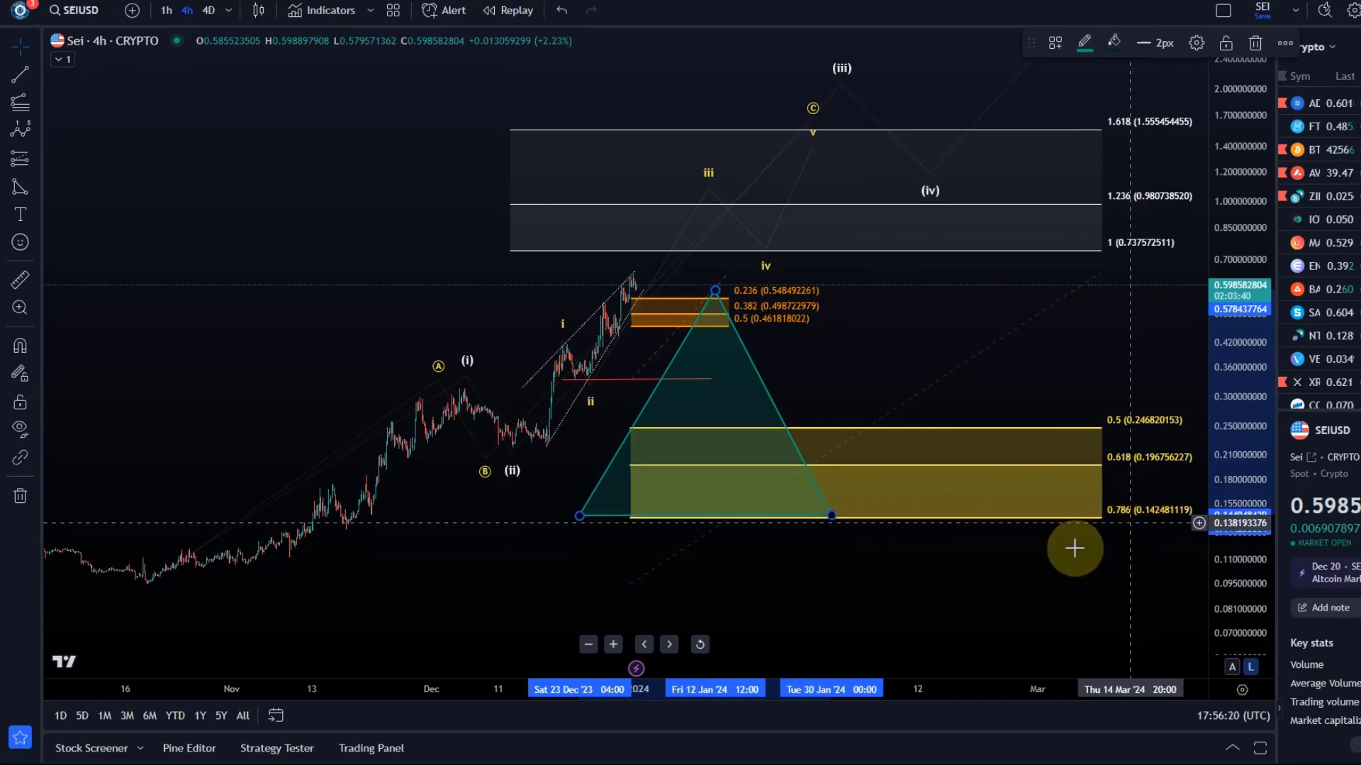
- Slightly adjust the triangle's apex and extend its bottom-right corner further right along 0.786
left_click(954, 553)
left_click_drag(716, 293, 712, 290)
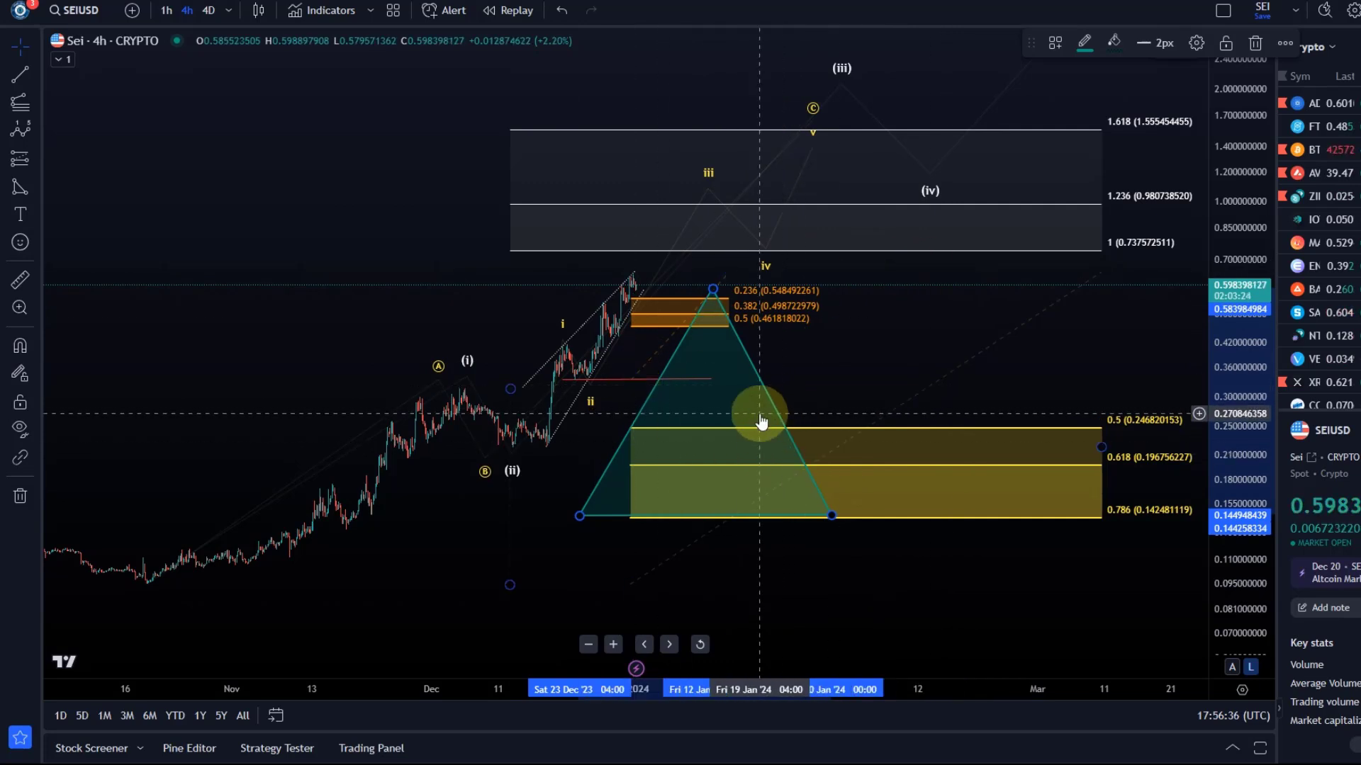
right_click(627, 298)
left_click(562, 227)
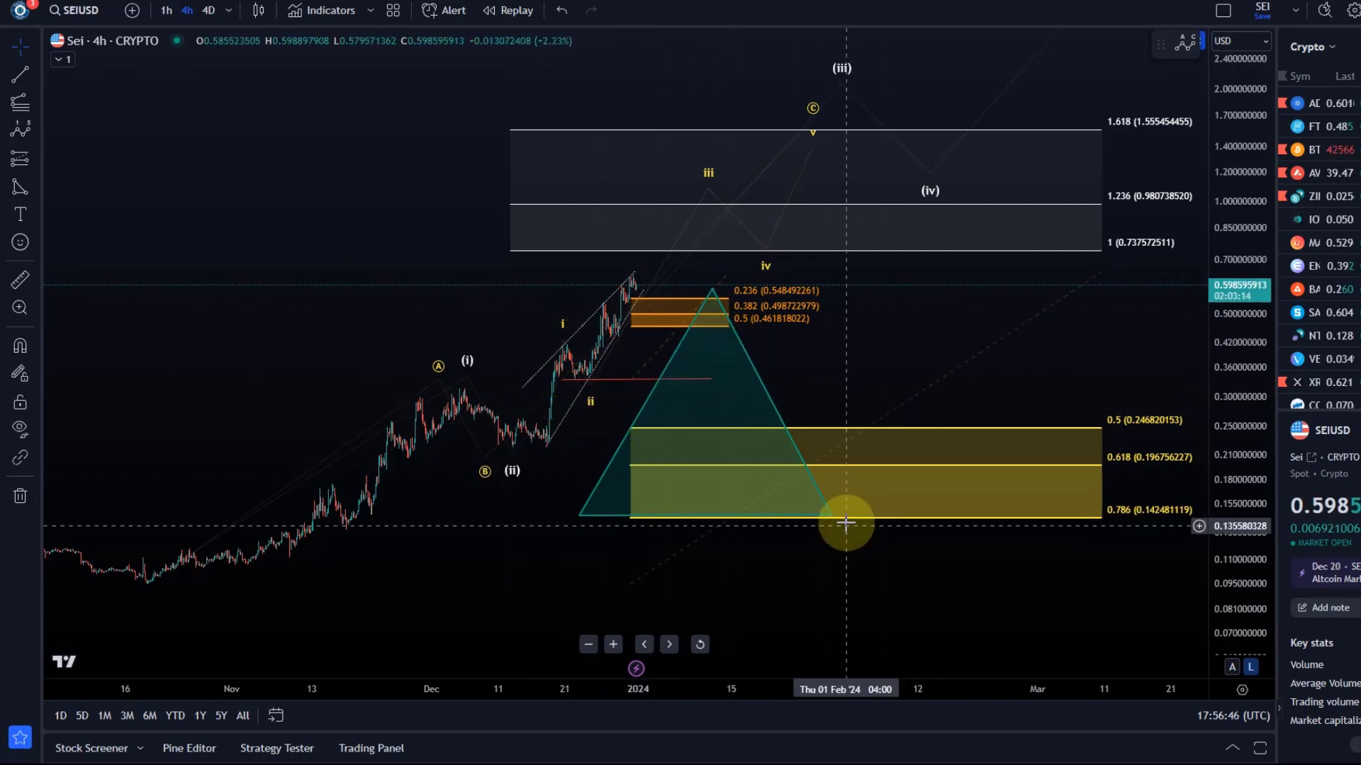
left_click_drag(835, 512, 845, 513)
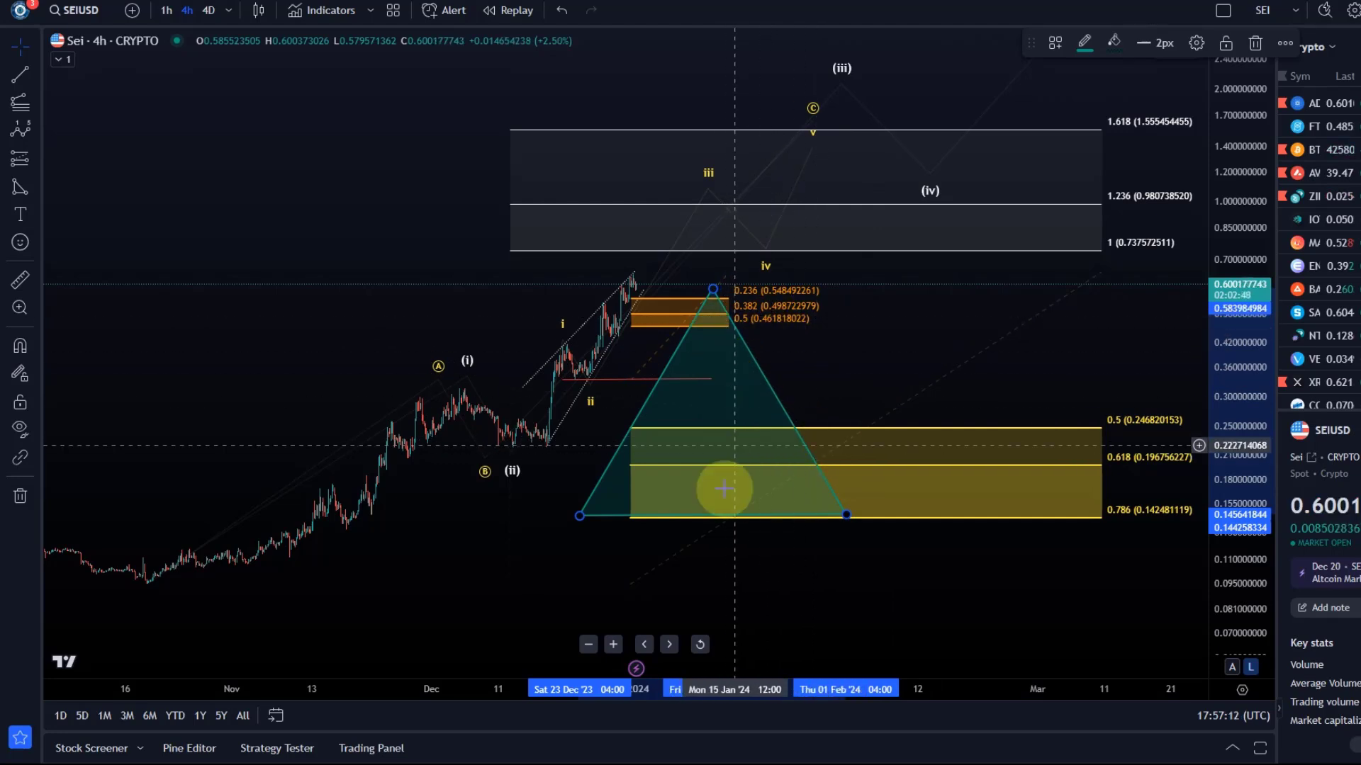
- Raise both triangle base corners up to the 0.5 level, then pan back to the December rally
mouse_move(582, 515)
left_mouse_down()
mouse_move(664, 312)
mouse_move(668, 326)
left_mouse_up()
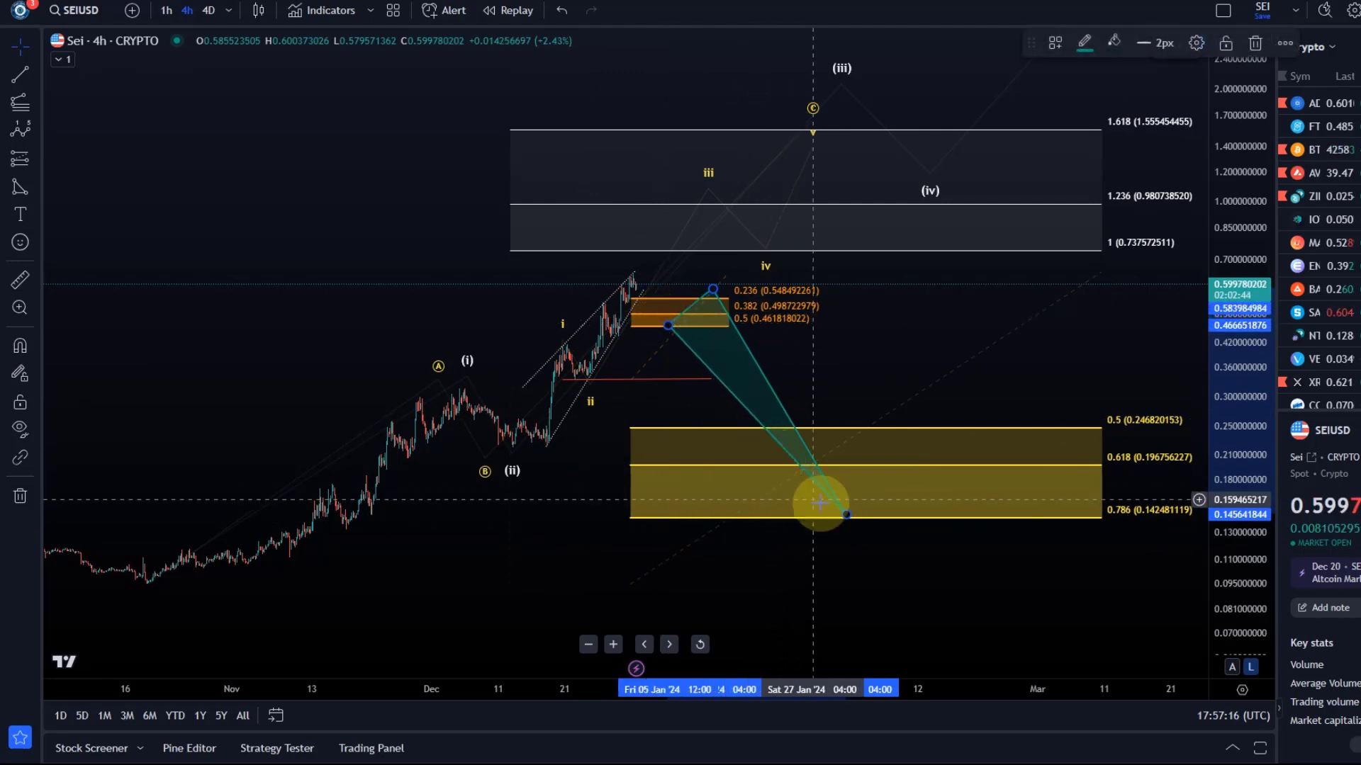
mouse_move(848, 516)
left_mouse_down()
mouse_move(767, 339)
mouse_move(746, 326)
left_mouse_up()
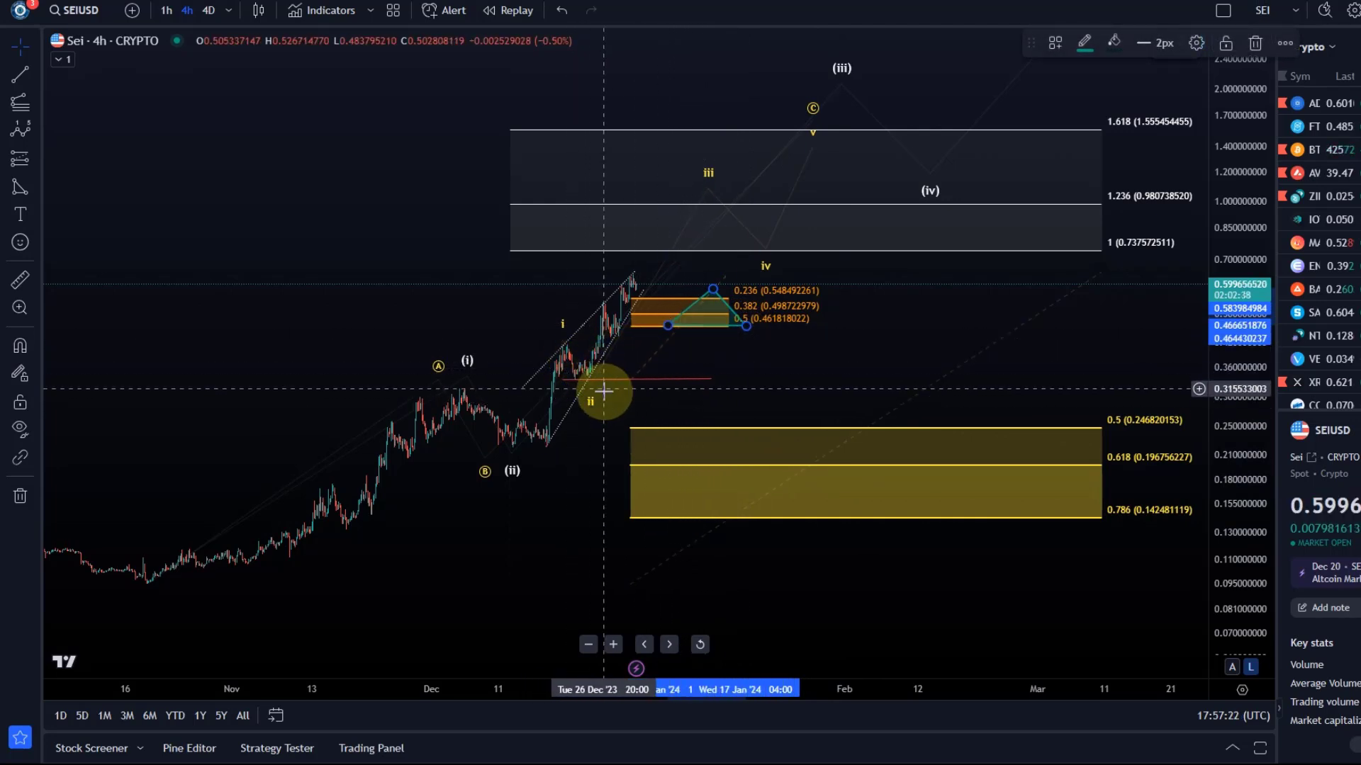
left_click(774, 436)
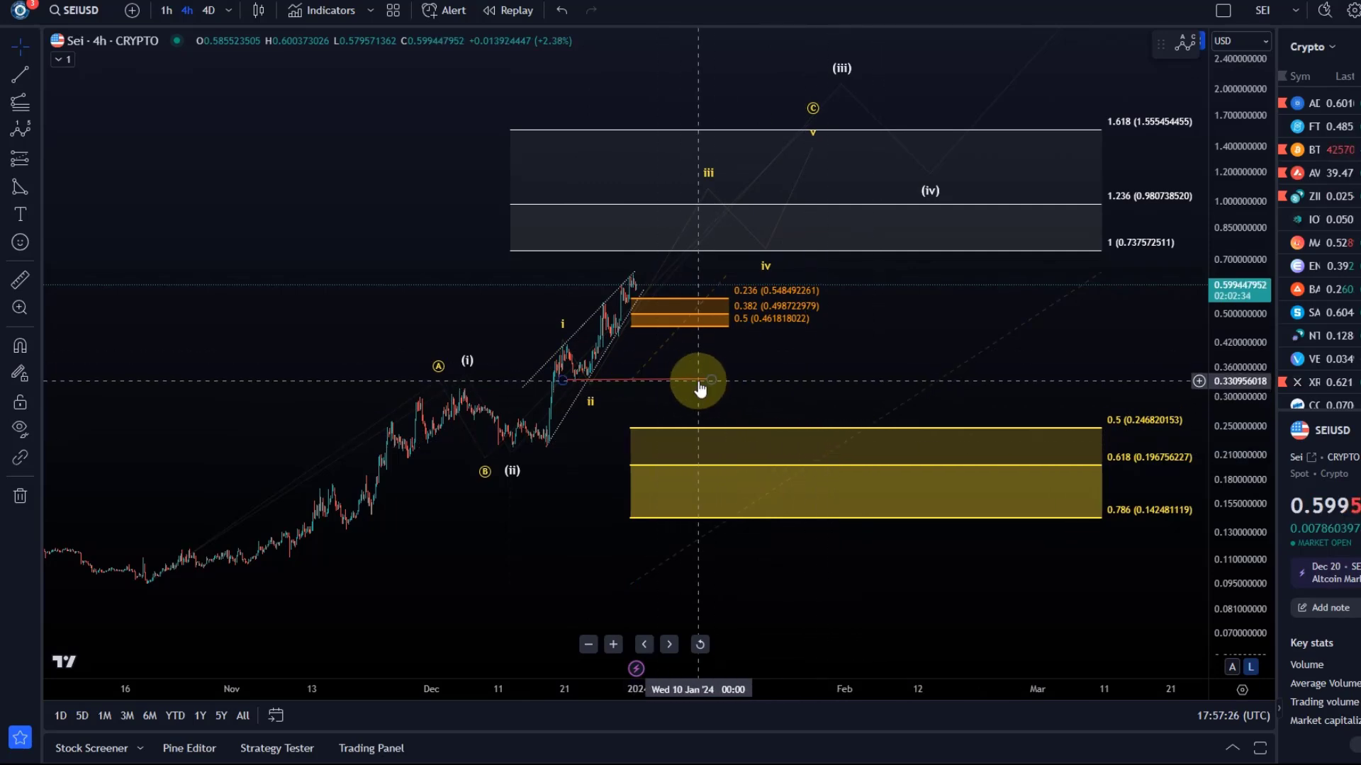
left_click_drag(698, 385, 1033, 371)
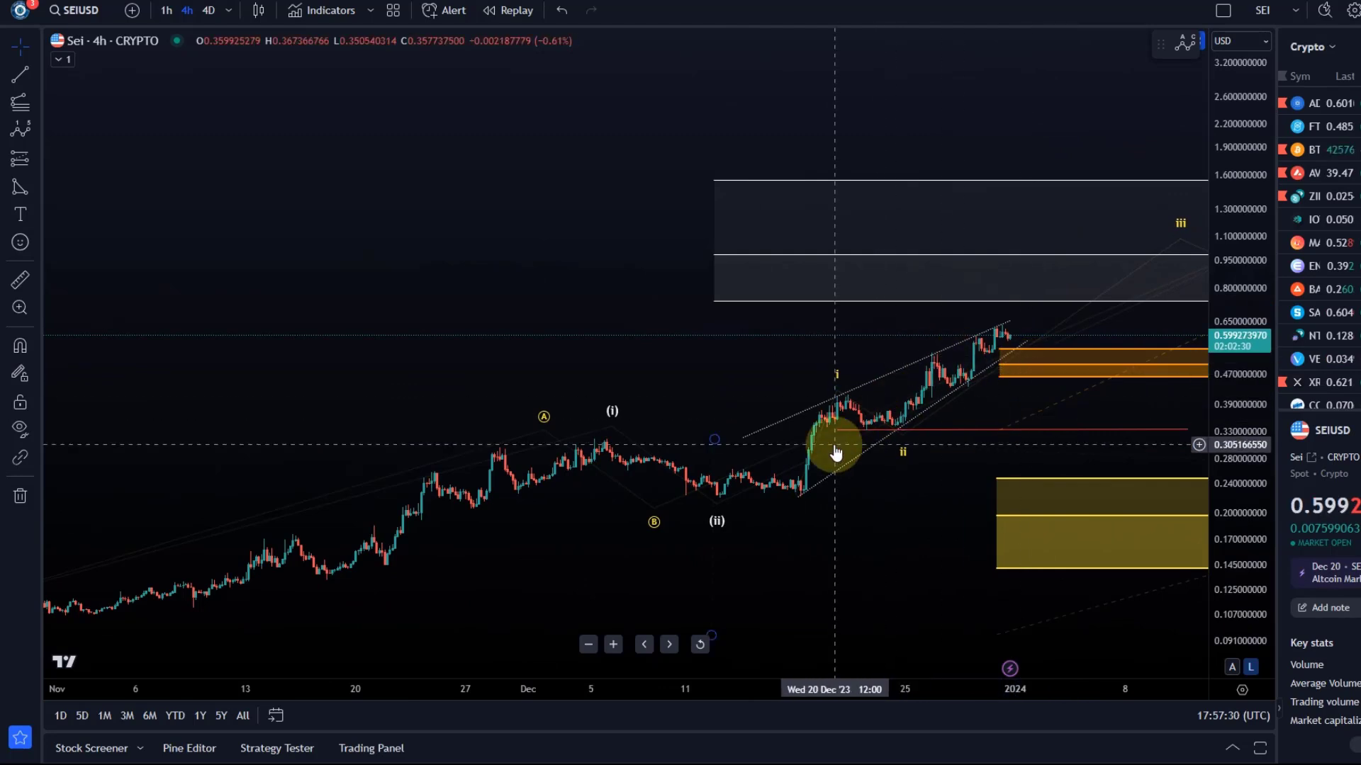